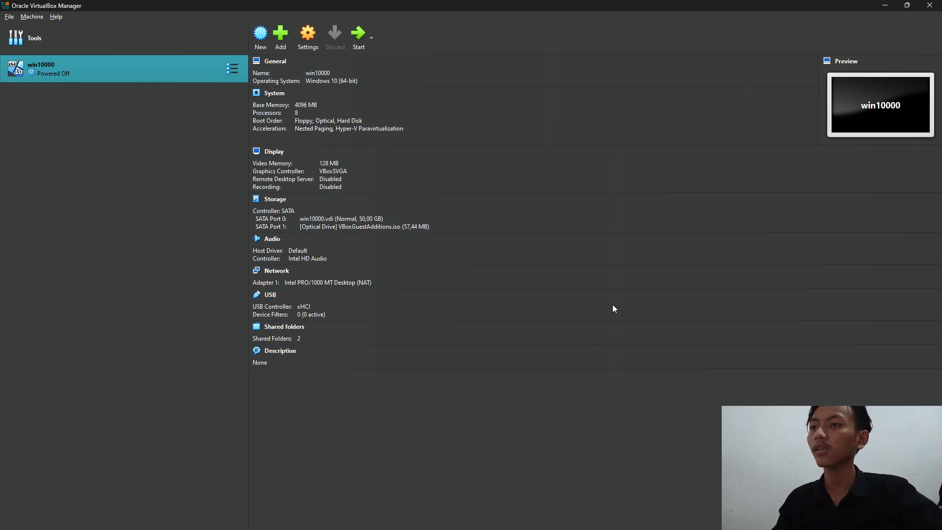
In Chrome, browse the mikrotik.com/download listings and open the RouterOS software page
key(alt+Tab)
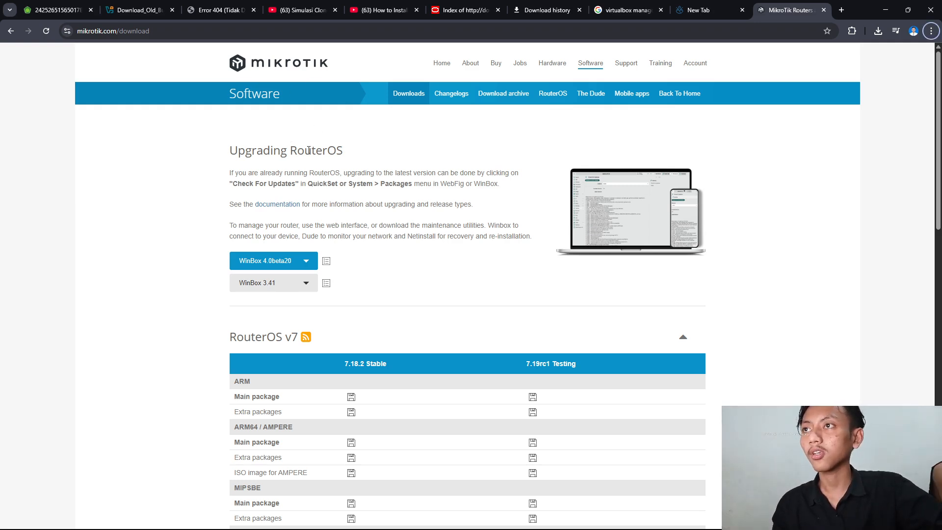
scroll(283, 167, down, 2)
scroll(278, 163, down, 3)
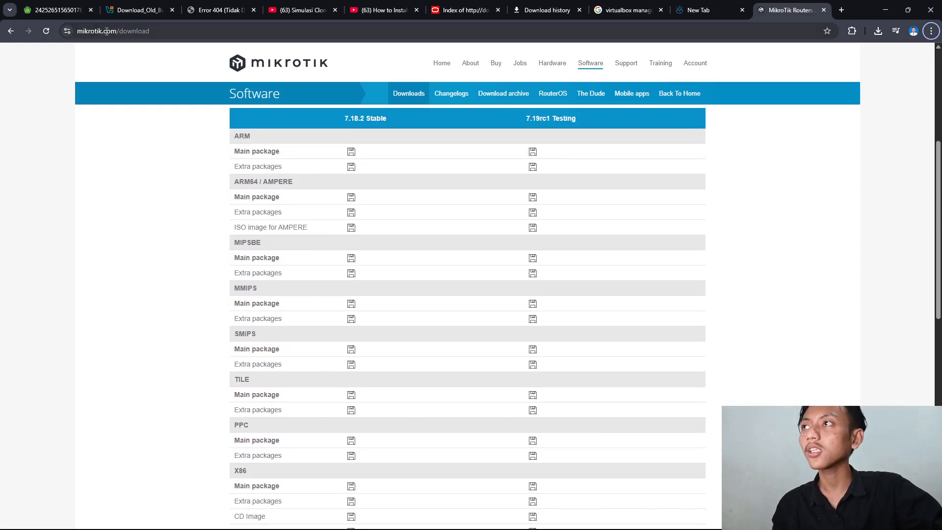
drag(84, 31, 208, 29)
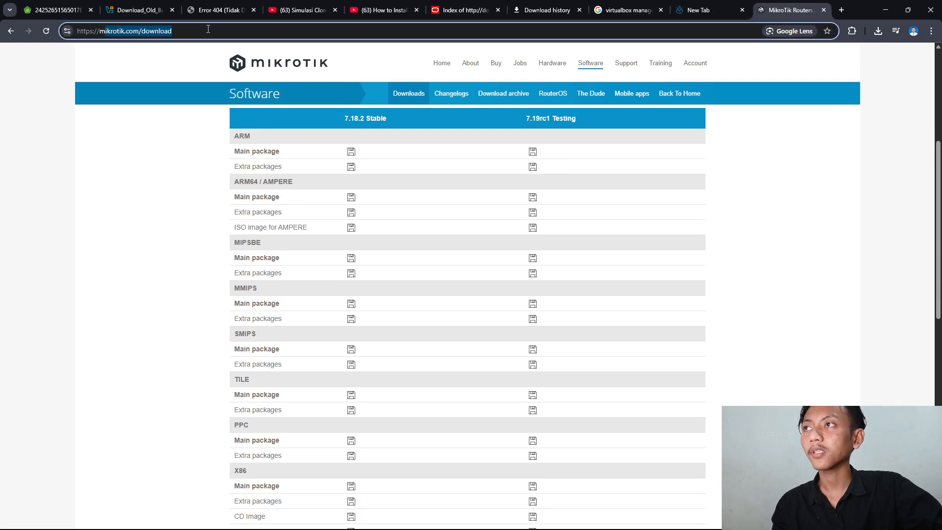
click(115, 80)
scroll(399, 194, down, 1)
scroll(399, 193, up, 3)
click(552, 93)
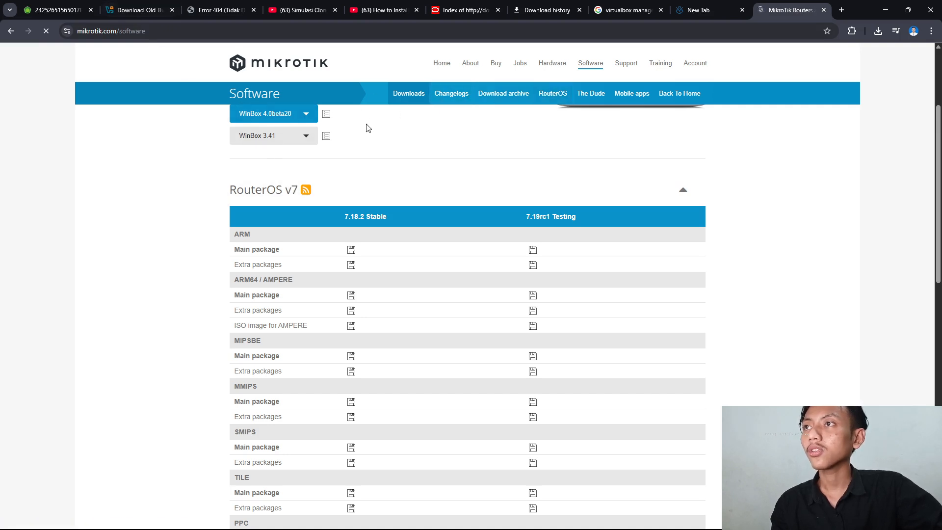
Check the VirtualBox Old Builds tab, then return to the MikroTik software tab
click(131, 12)
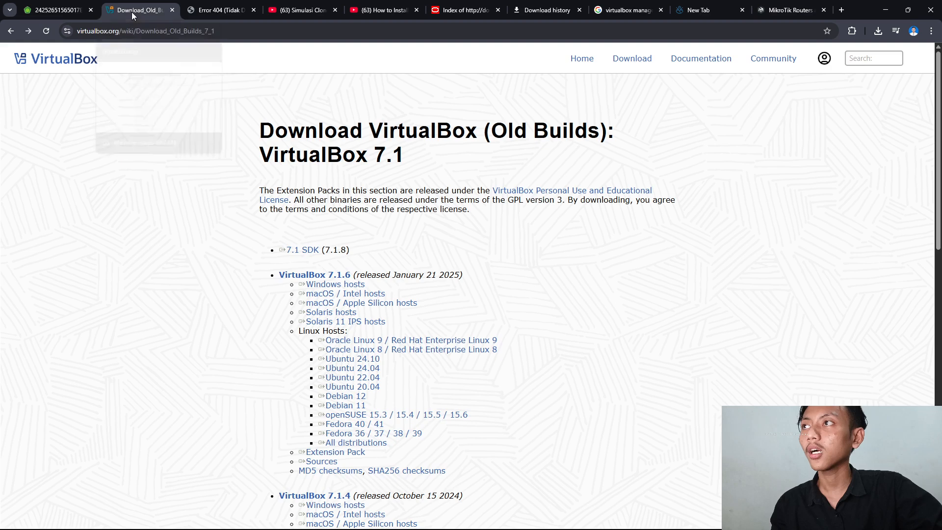
scroll(258, 101, down, 5)
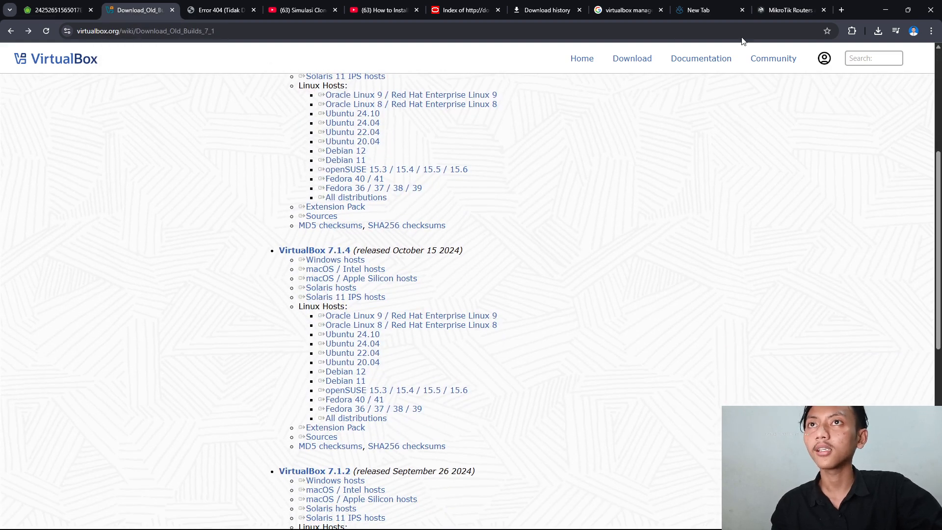
click(787, 11)
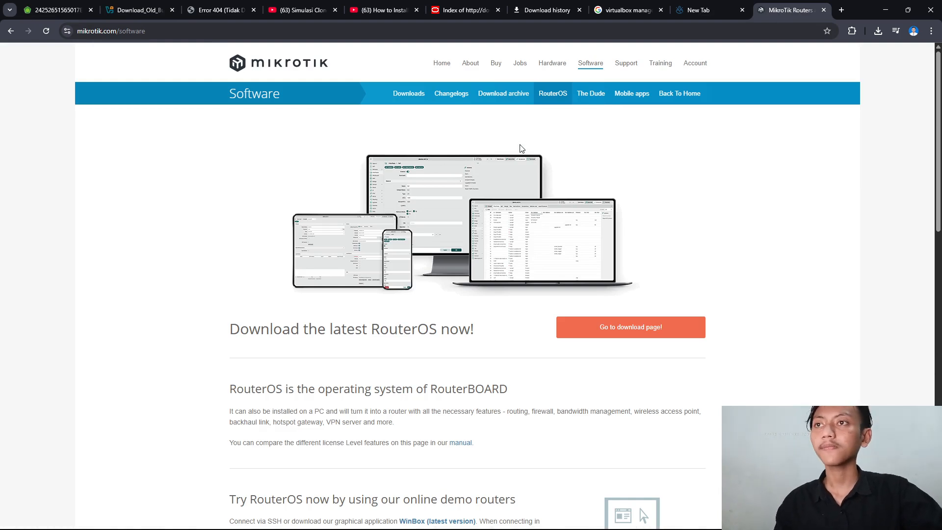
key(alt+Tab)
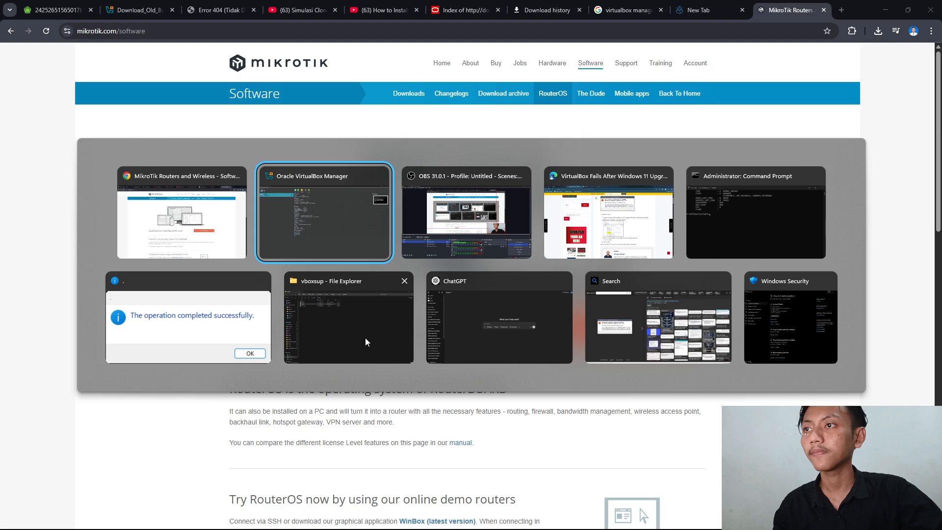
In File Explorer, find the MikroTik RouterOS 6 Level 6 OVA inside the Downloads folders
click(340, 325)
scroll(73, 383, down, 1)
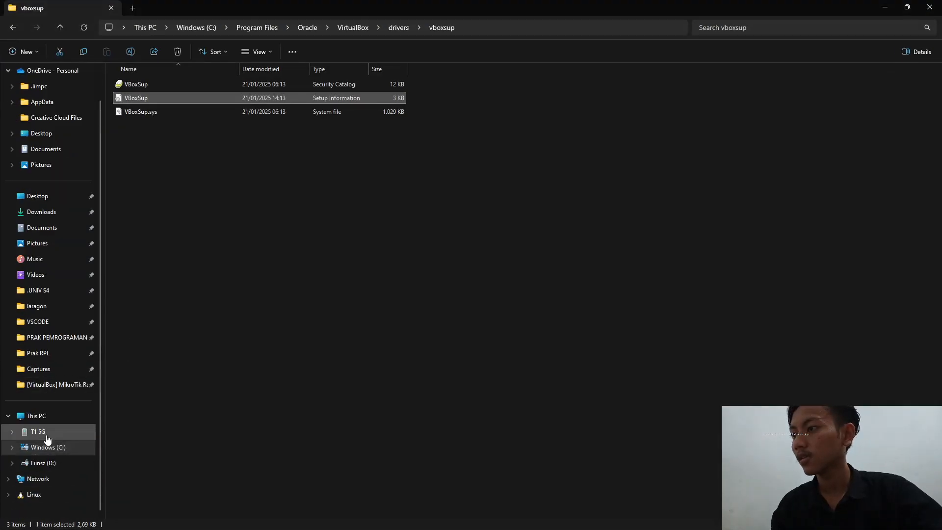
click(41, 212)
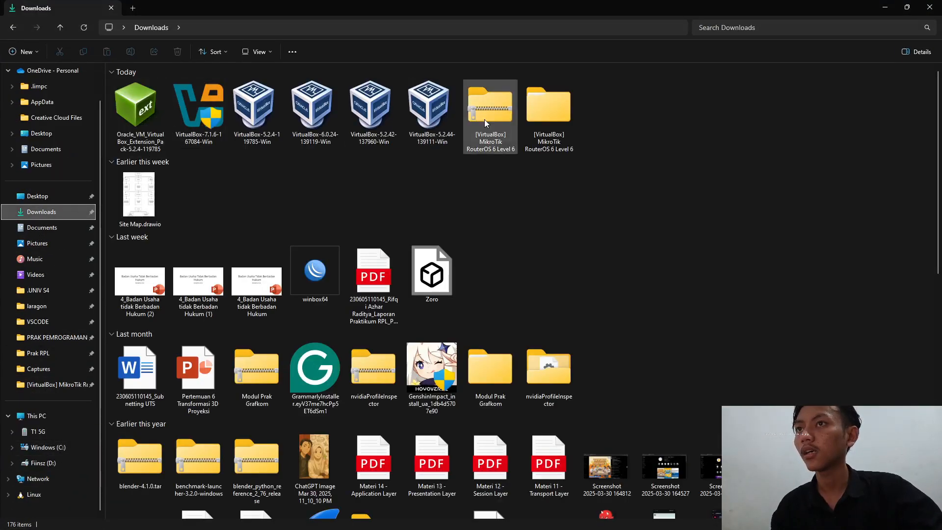
double_click(551, 124)
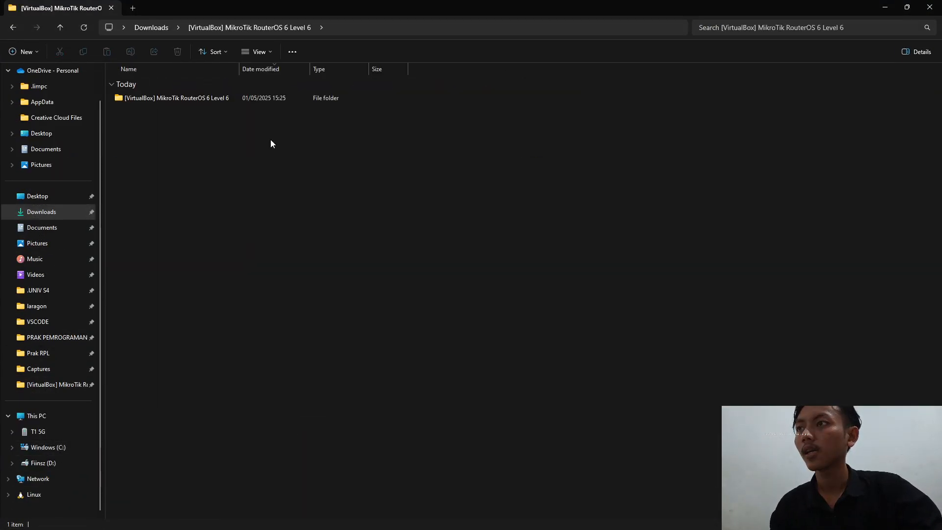
double_click(204, 98)
Minimize the browser, File Explorer, VirtualBox and recorder windows to reveal the desktop
key(alt+Tab)
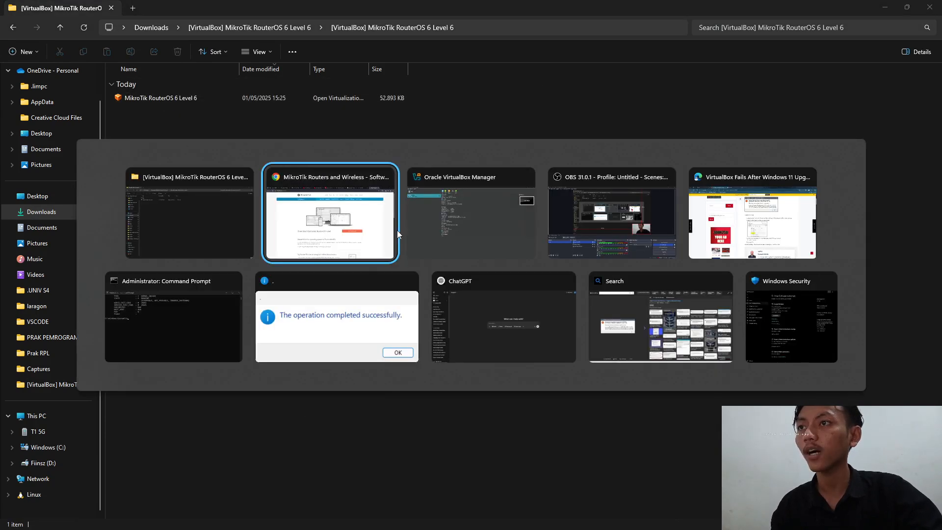
click(317, 216)
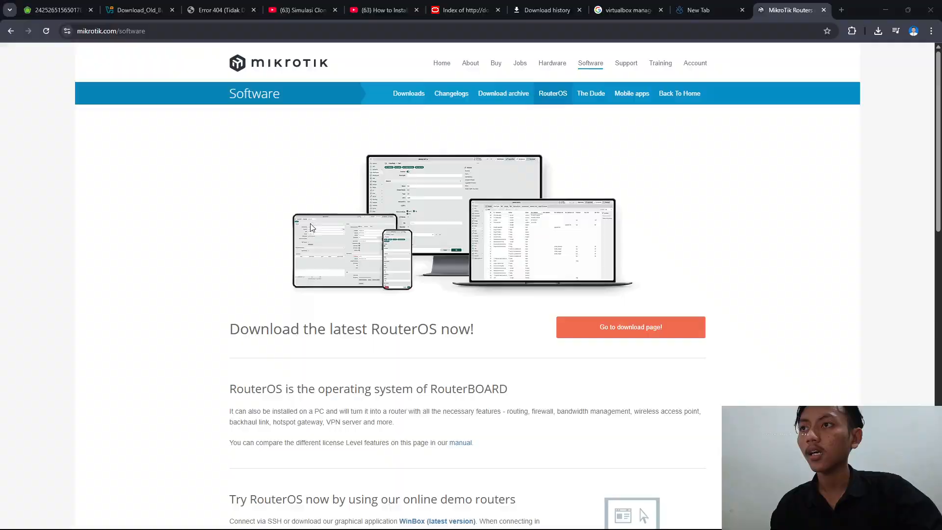
click(882, 9)
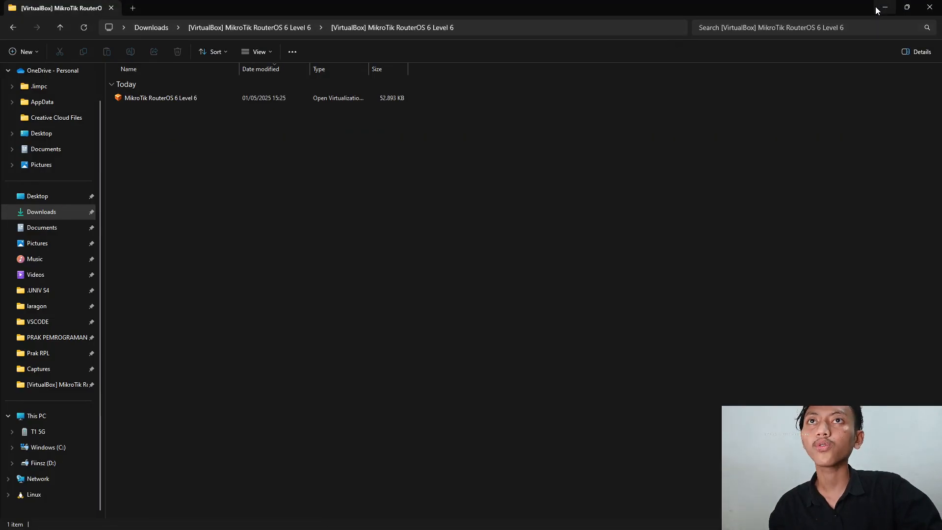
click(880, 8)
click(880, 8)
click(880, 8)
click(881, 8)
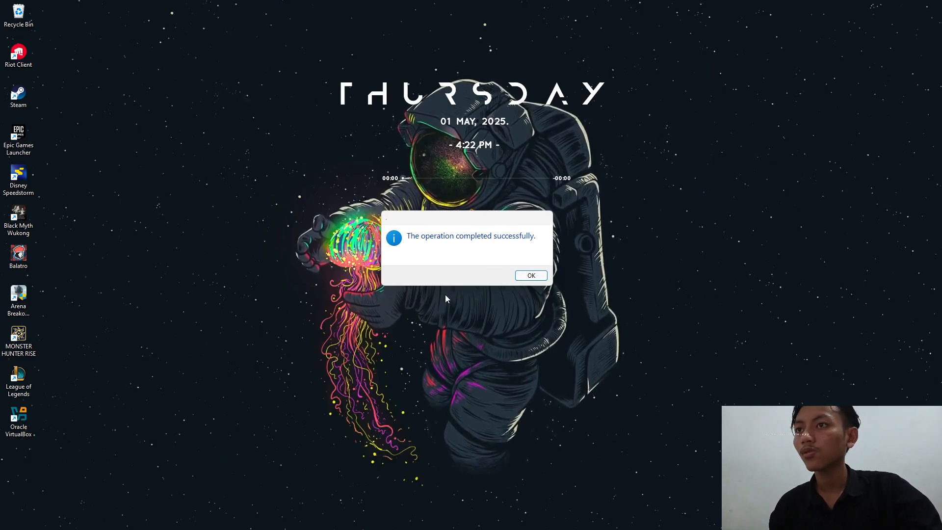
Dismiss the success message, search 'win' in Start, and bring VirtualBox Manager to the front
click(521, 278)
key(super)
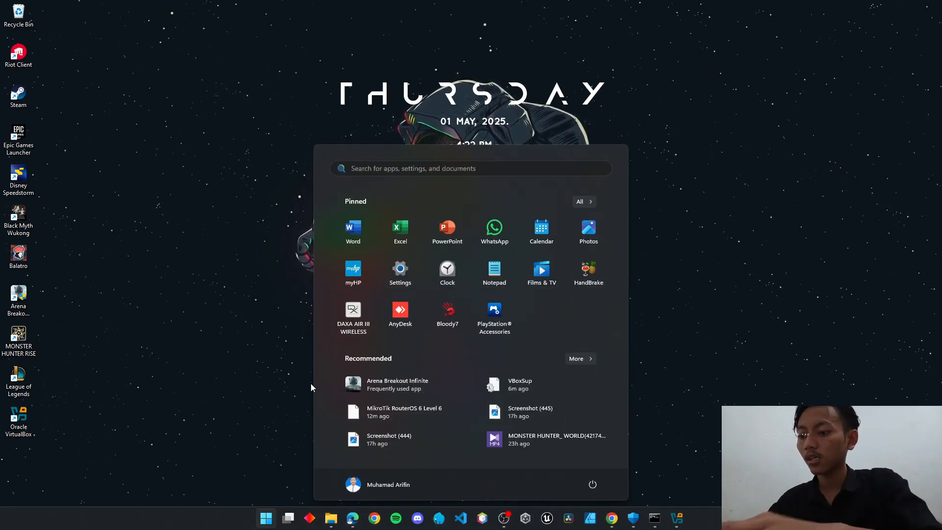
text(win)
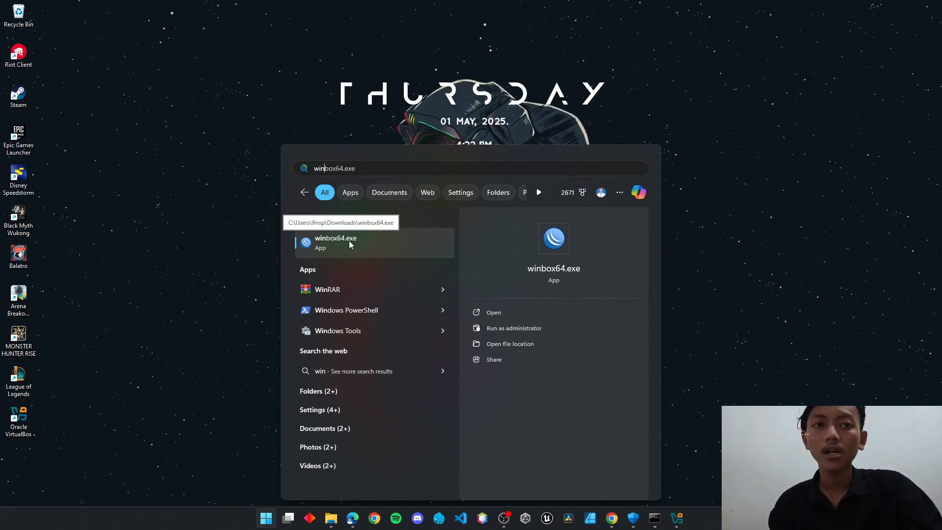
key(alt+Tab)
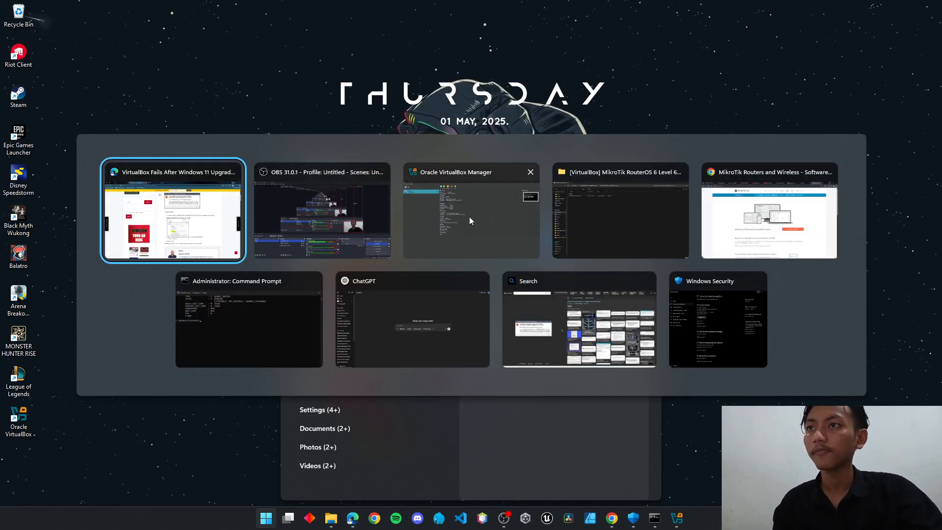
click(493, 225)
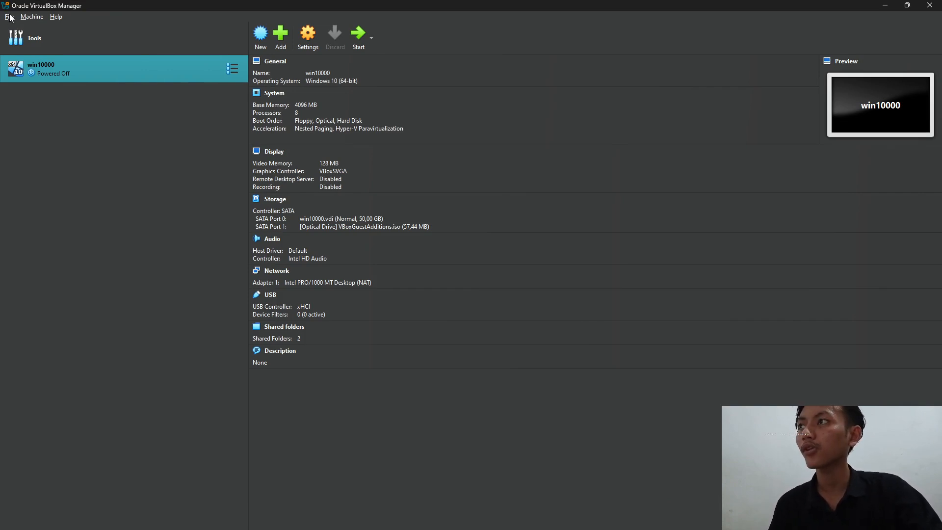
Review the host-only adapter at 192.168.56.1/24 and its DHCP range 192.168.56.101–254 in Network Manager
click(9, 17)
mouse_move(17, 68)
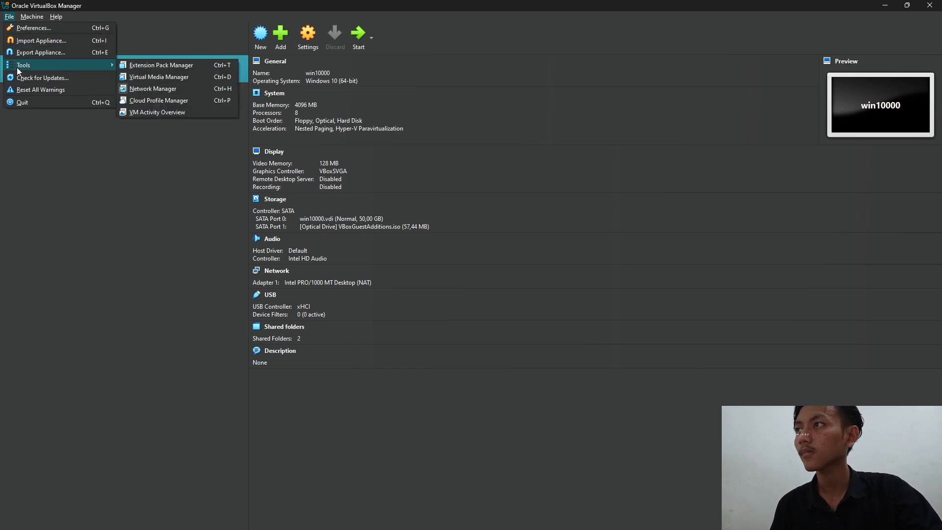
click(137, 88)
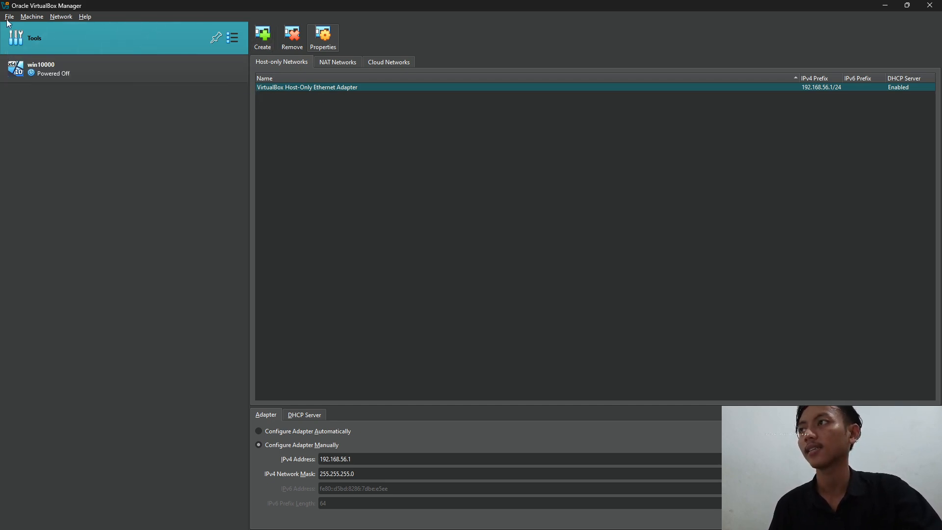
click(304, 416)
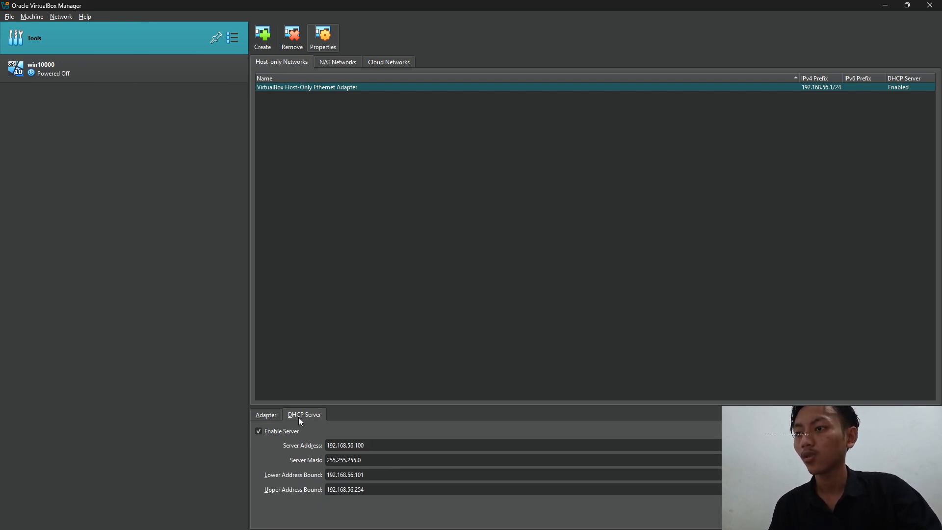
click(268, 414)
click(309, 415)
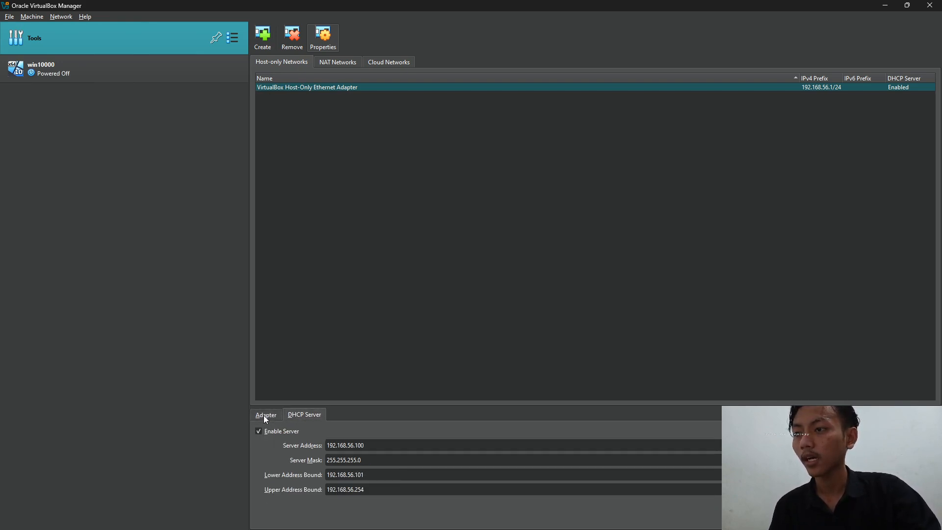
click(264, 414)
click(300, 414)
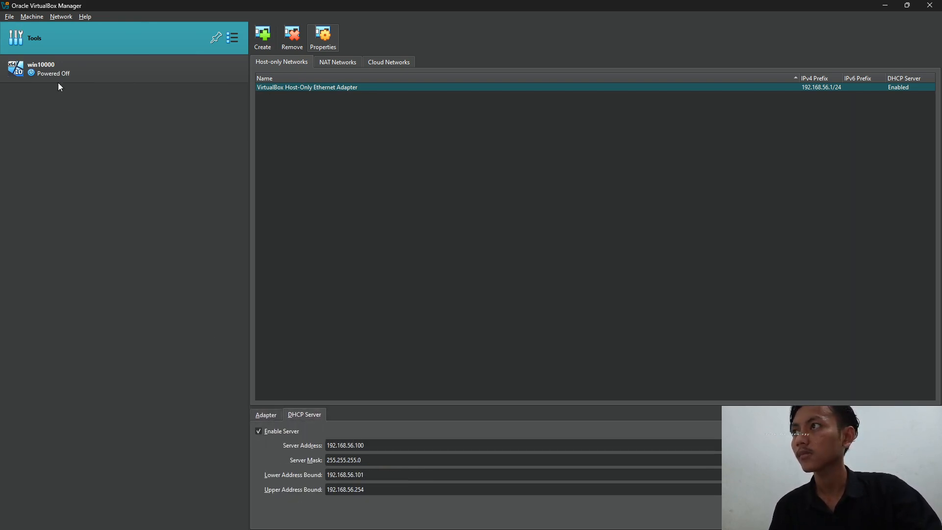
click(6, 16)
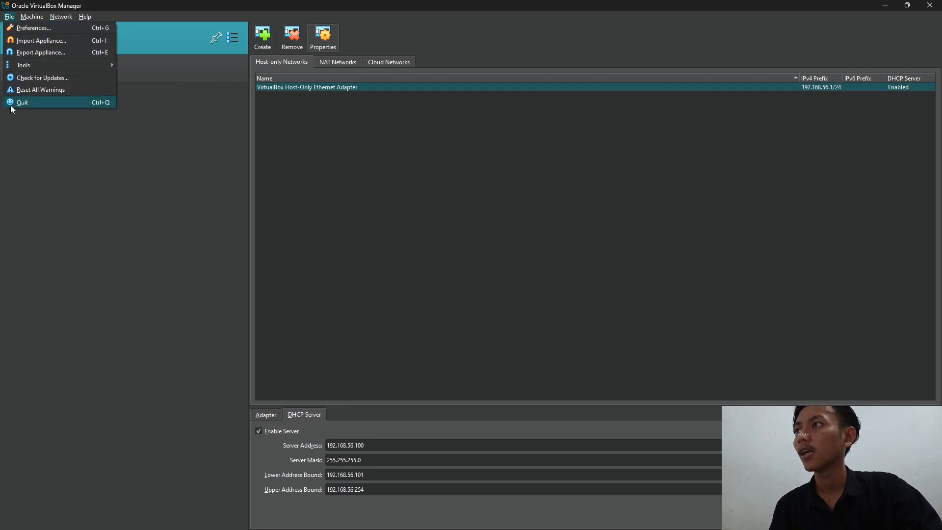
Import the MikroTik RouterOS 6 Level 6 OVA from Downloads with the wizard's default settings
click(46, 41)
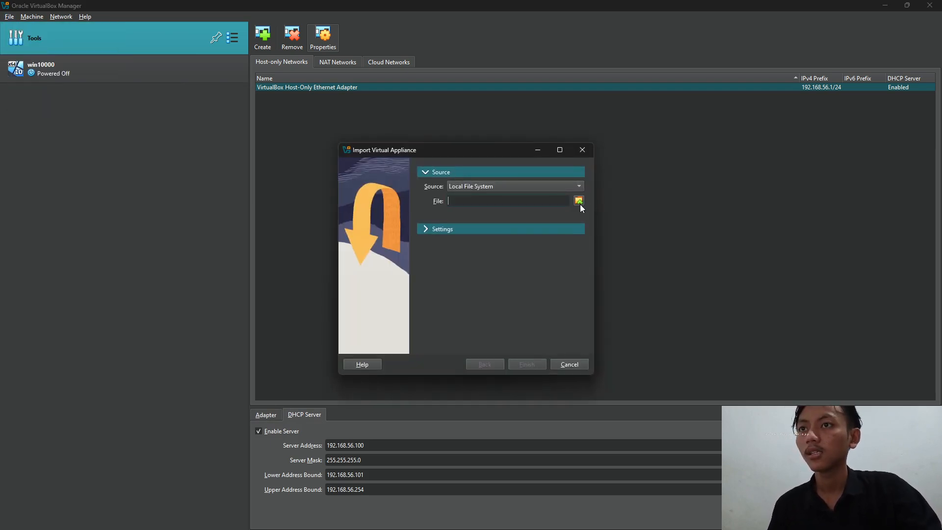
click(579, 201)
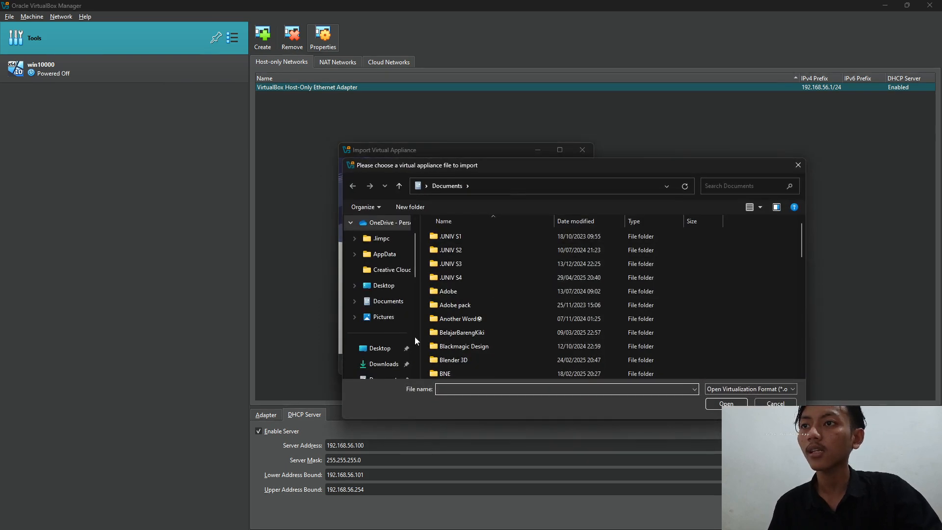
click(384, 317)
double_click(446, 244)
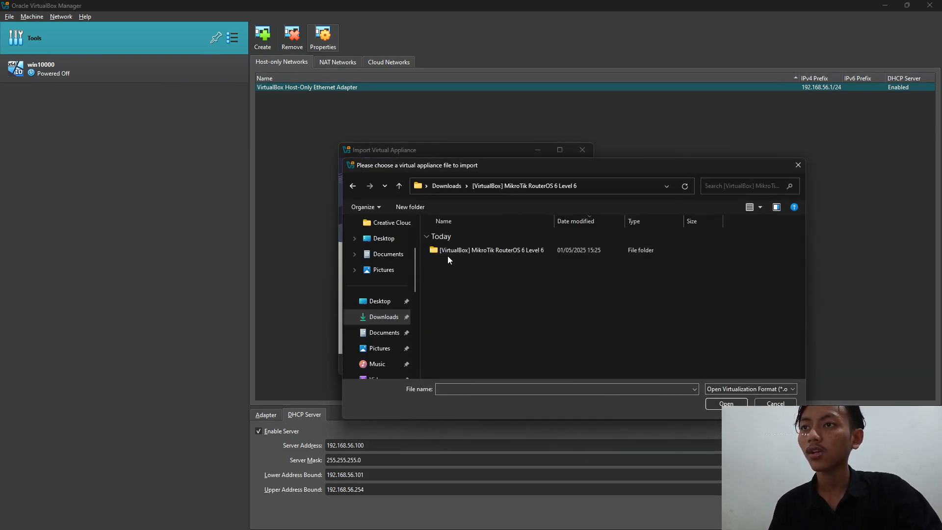
double_click(500, 249)
click(504, 250)
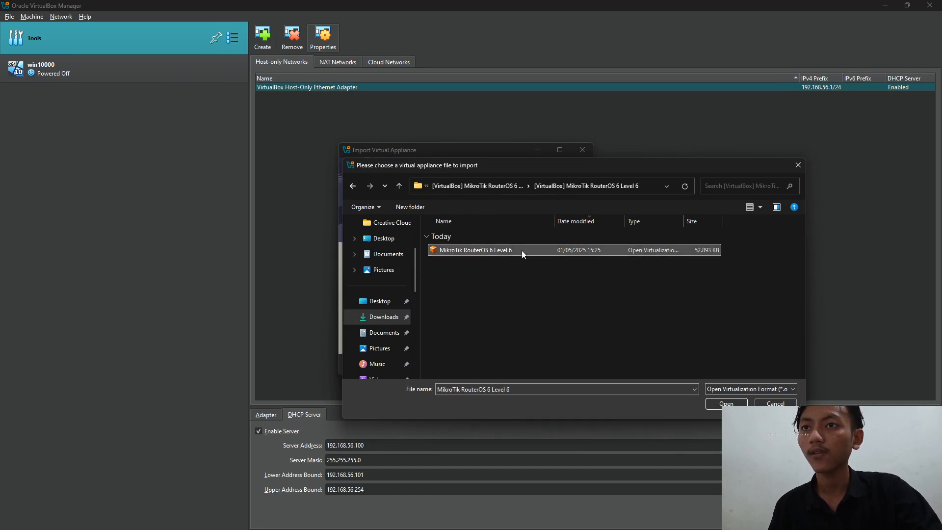
click(725, 403)
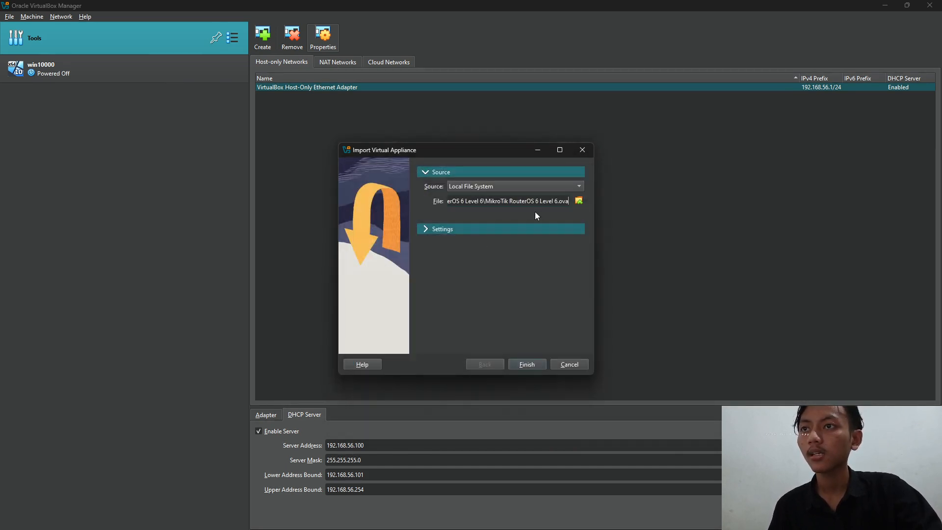
click(528, 365)
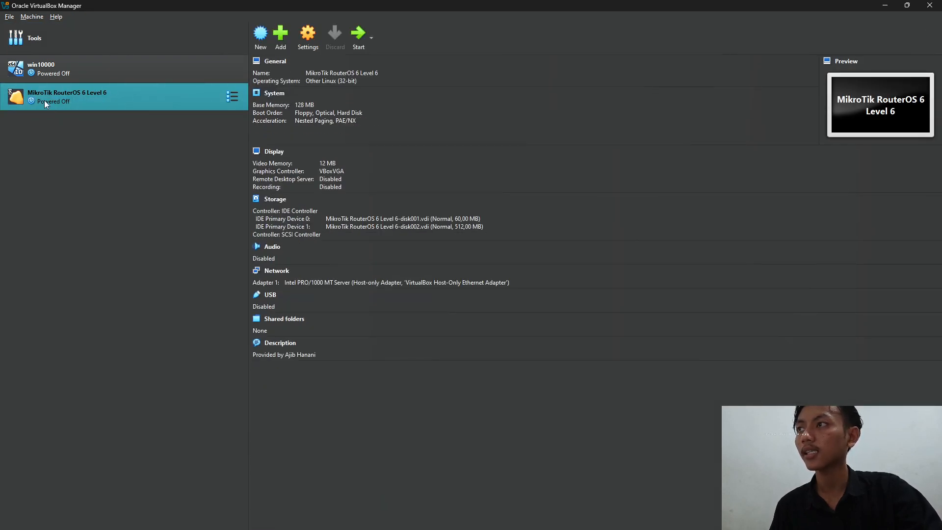
In the MikroTik machine's settings, confirm Adapter 1 is attached to the host-only network
click(302, 37)
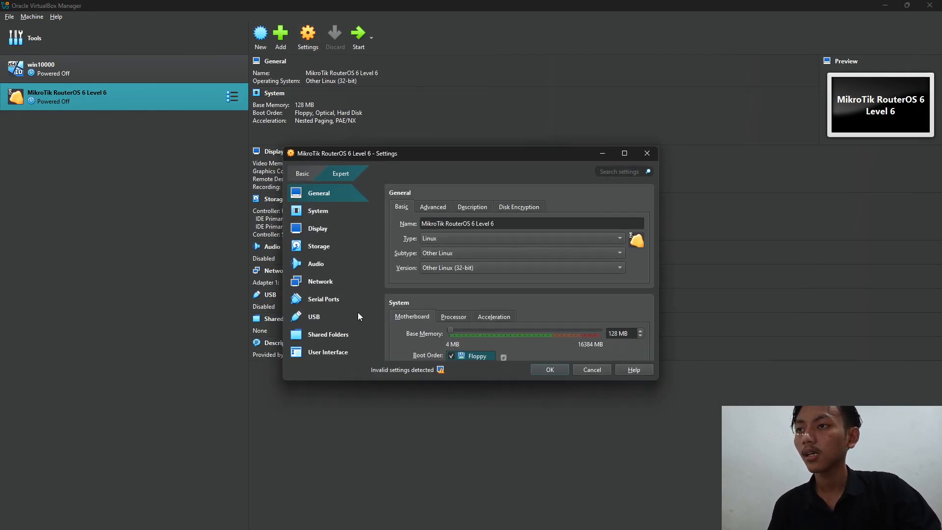
click(315, 282)
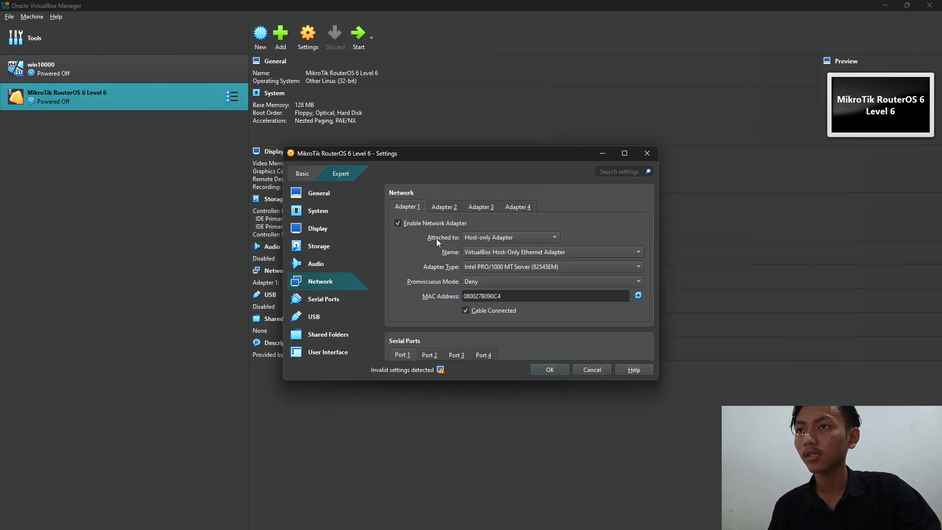
scroll(431, 202, up, 10)
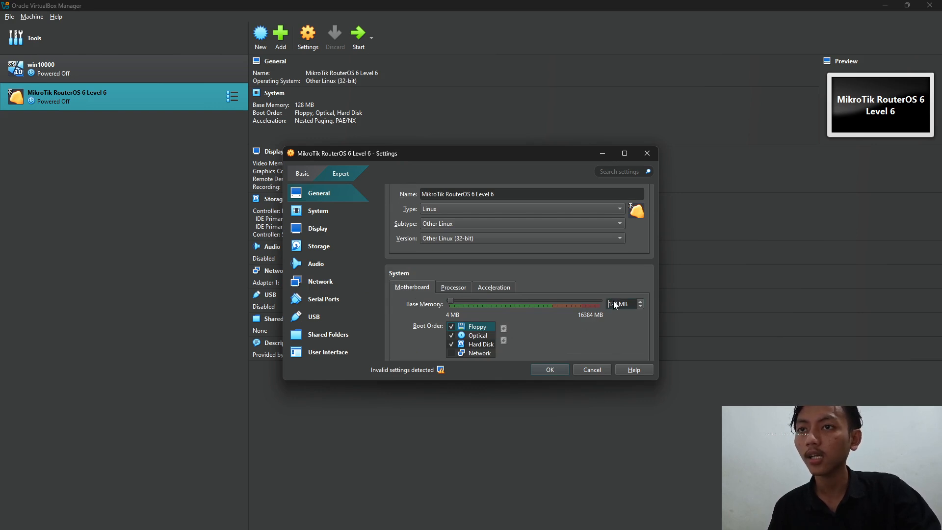
drag(628, 304, 590, 311)
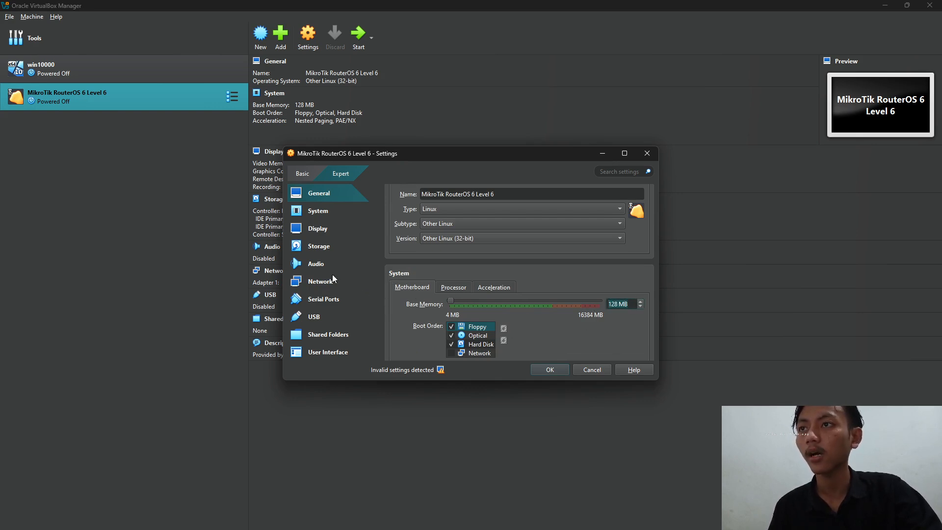
click(315, 287)
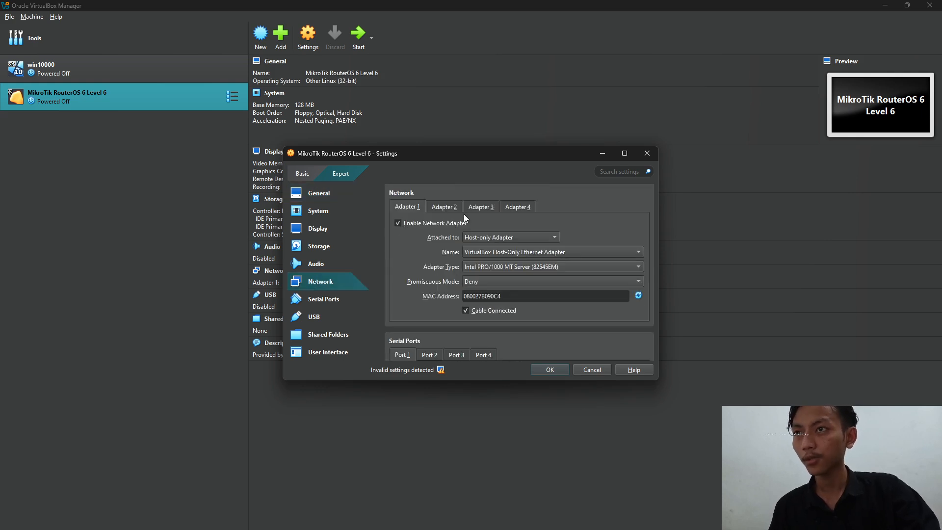
click(470, 253)
click(540, 252)
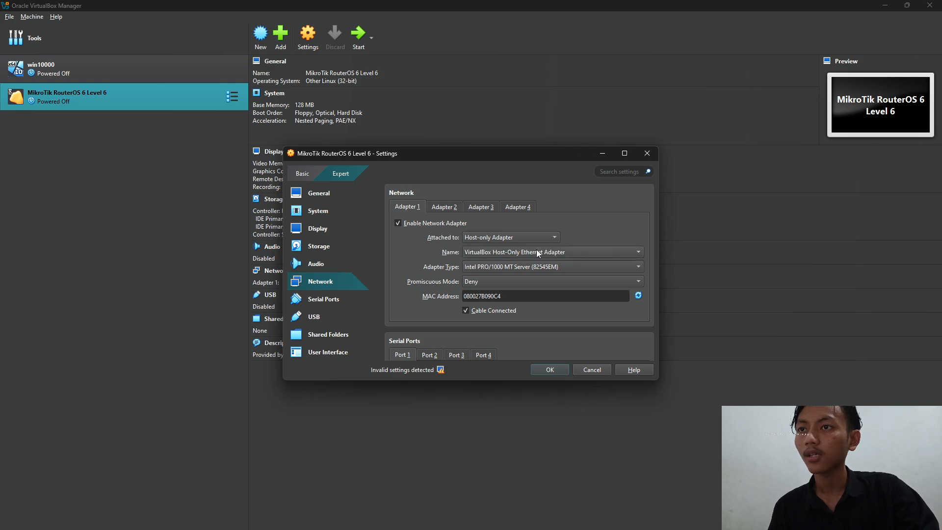
Check the Host-only Network Manager, close the settings dialog, and start the MikroTik machine
click(7, 27)
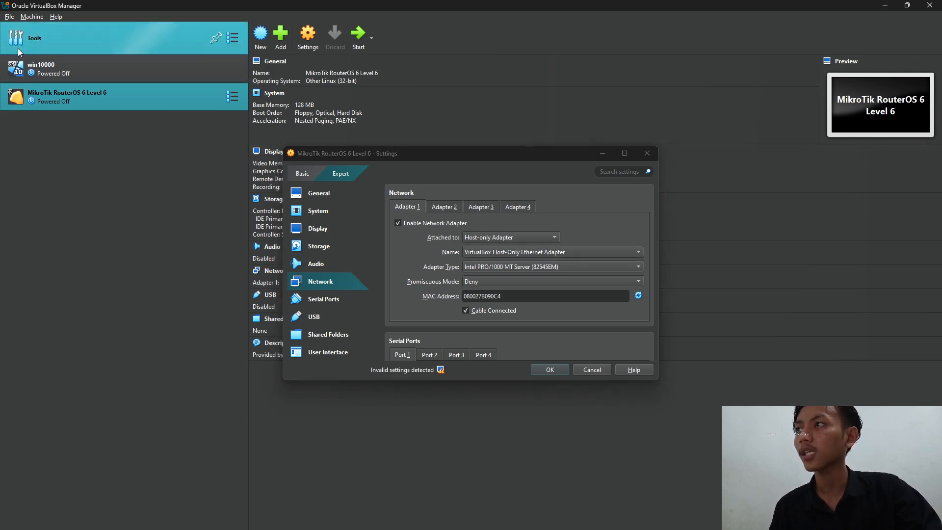
click(9, 17)
mouse_move(28, 64)
click(162, 89)
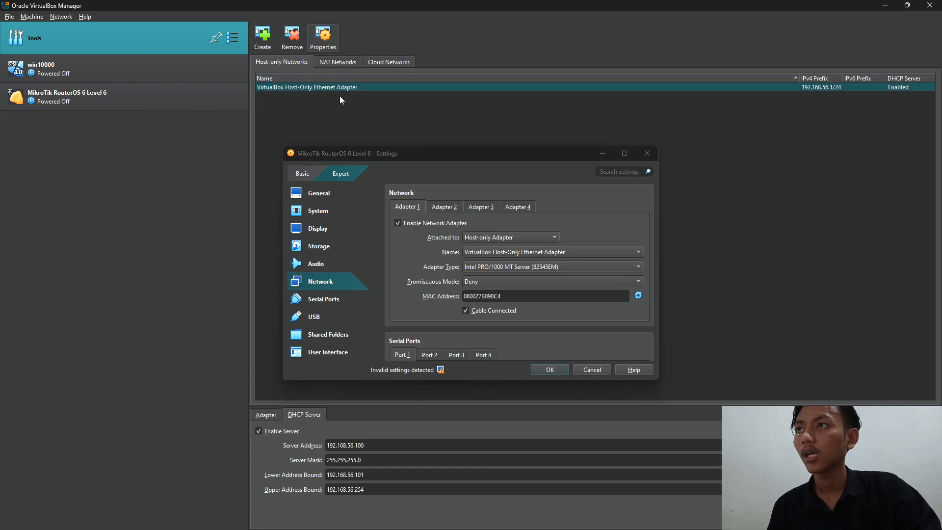
click(646, 153)
click(196, 97)
click(357, 43)
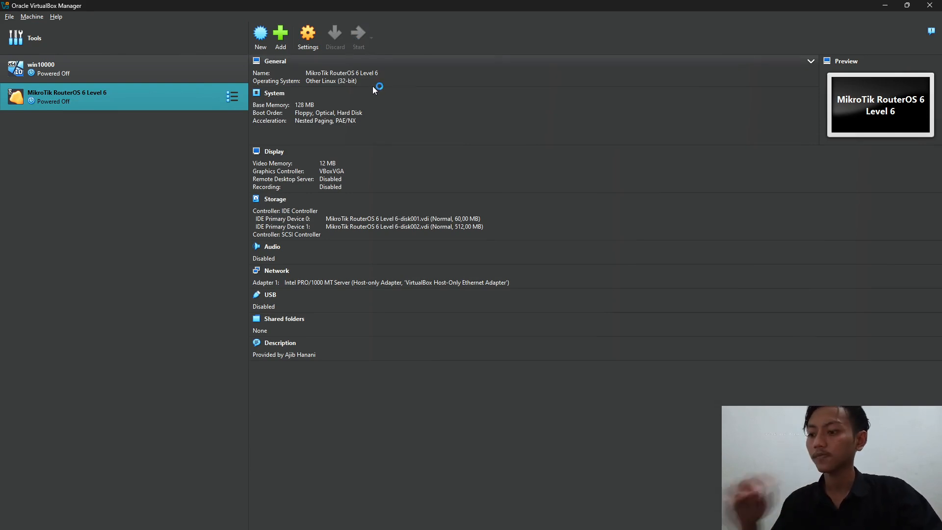
Launch winbox64.exe from Start search and arrange it beside the VM console window
key(super)
text(w)
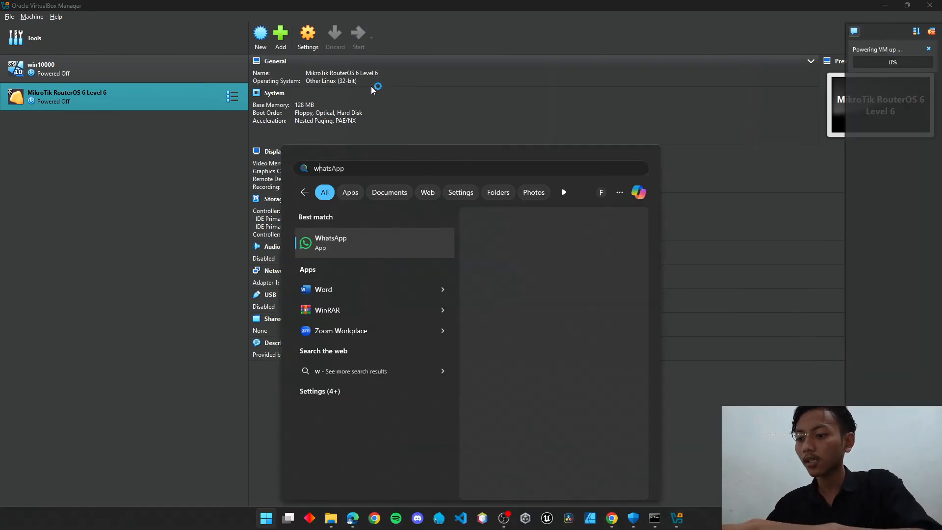
key(BackSpace)
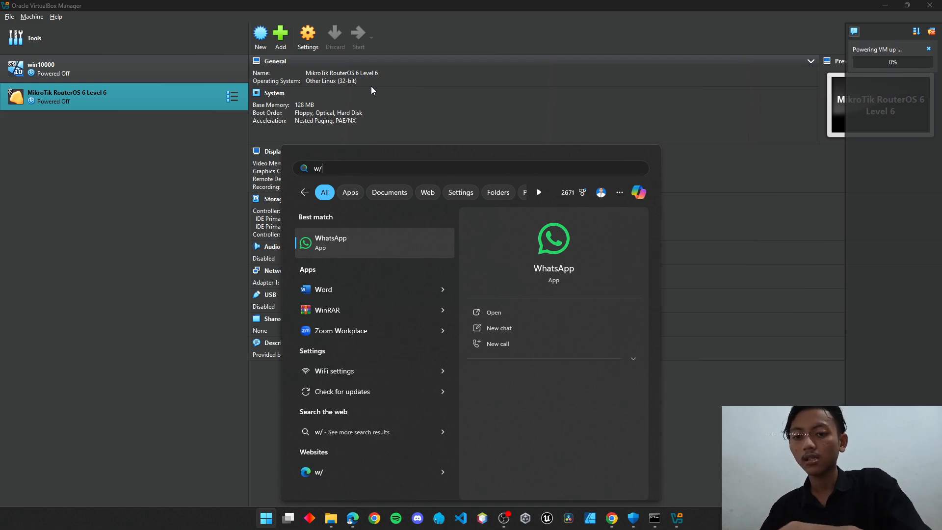
text(winbox64.exe)
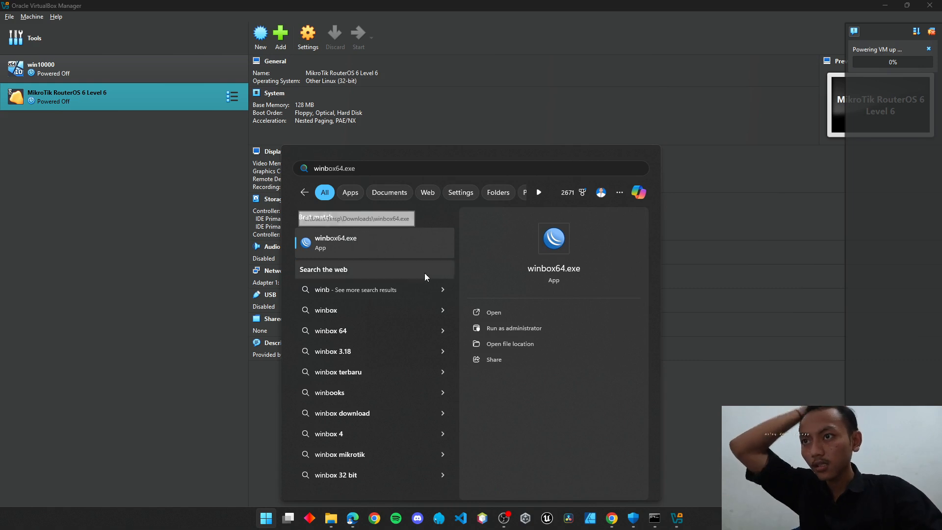
click(499, 317)
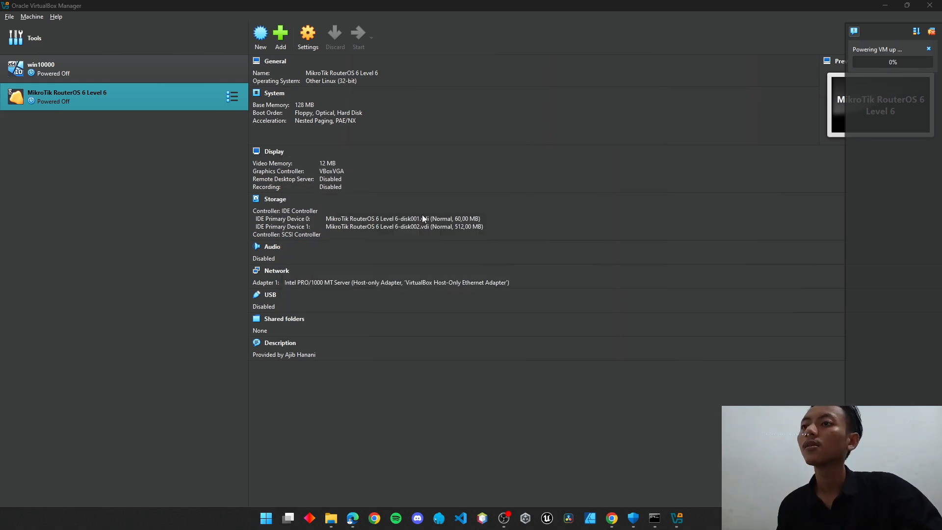
drag(531, 101, 142, 155)
drag(384, 81, 521, 92)
drag(242, 153, 316, 77)
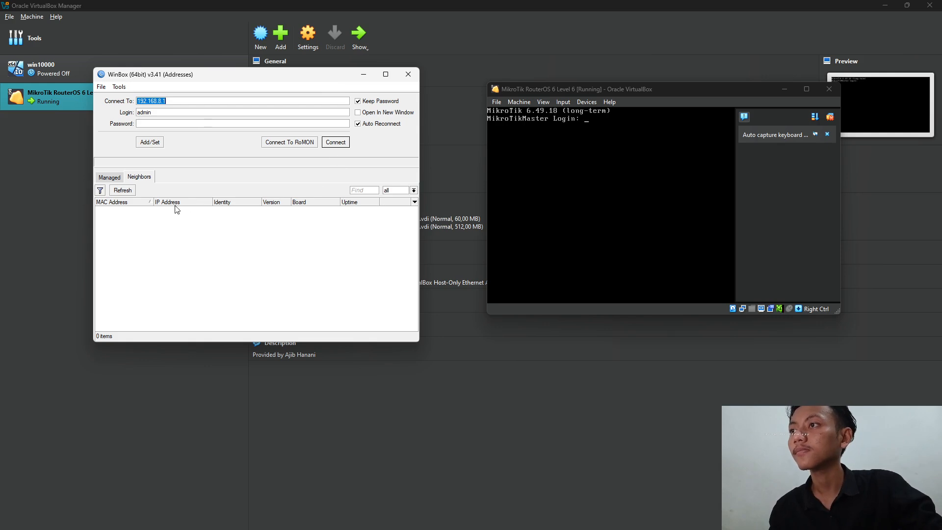
Refresh Neighbors and connect to MikroTikMaster at 08:00:27:94:EF:CF
click(124, 191)
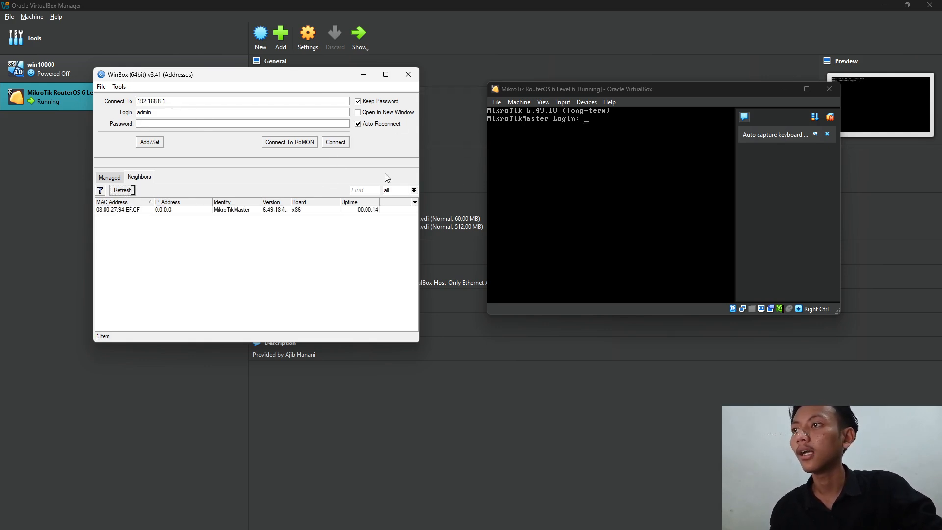
drag(546, 92, 550, 78)
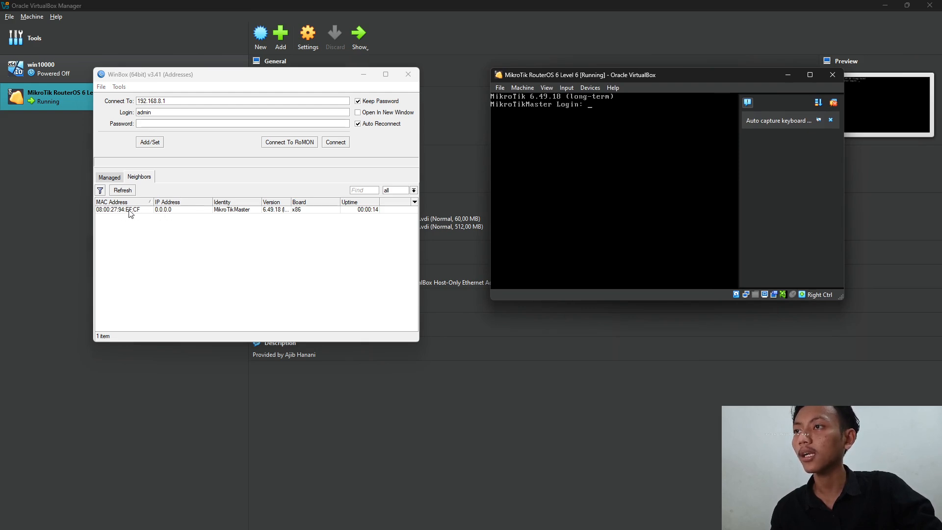
click(112, 209)
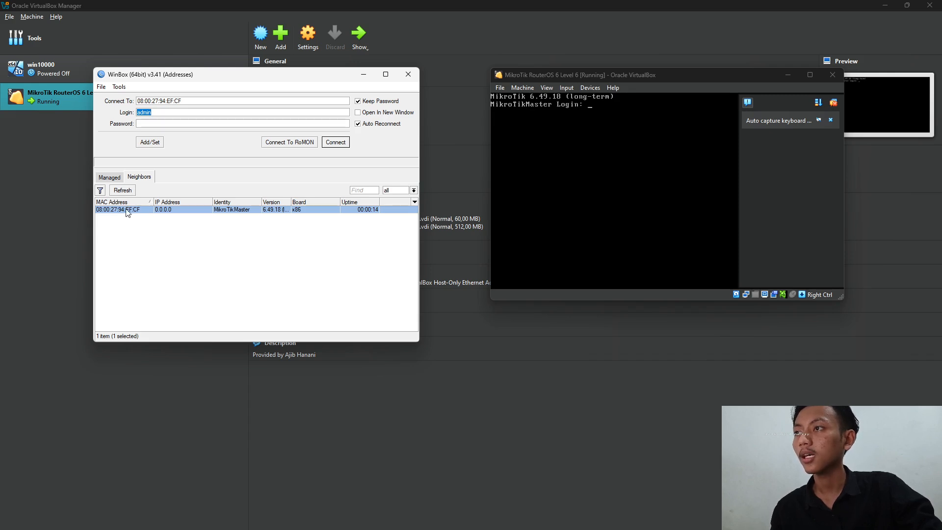
click(136, 177)
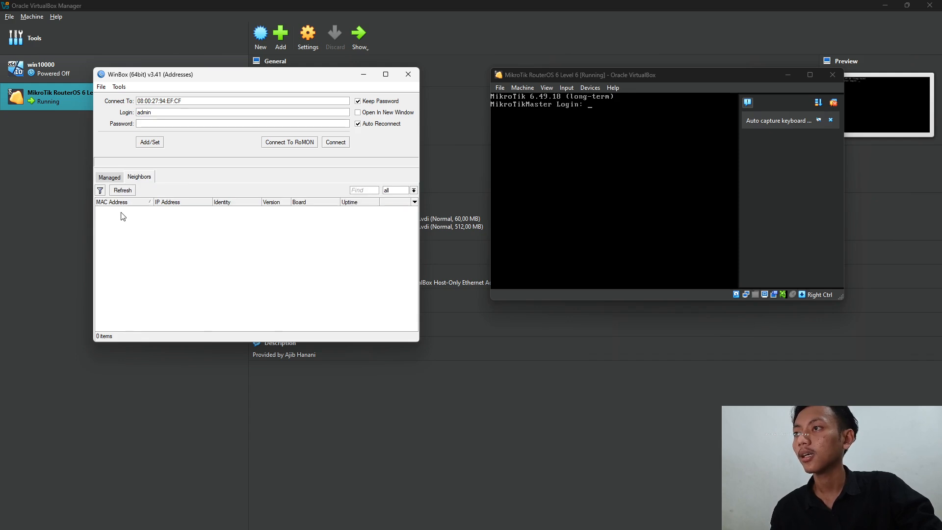
click(123, 191)
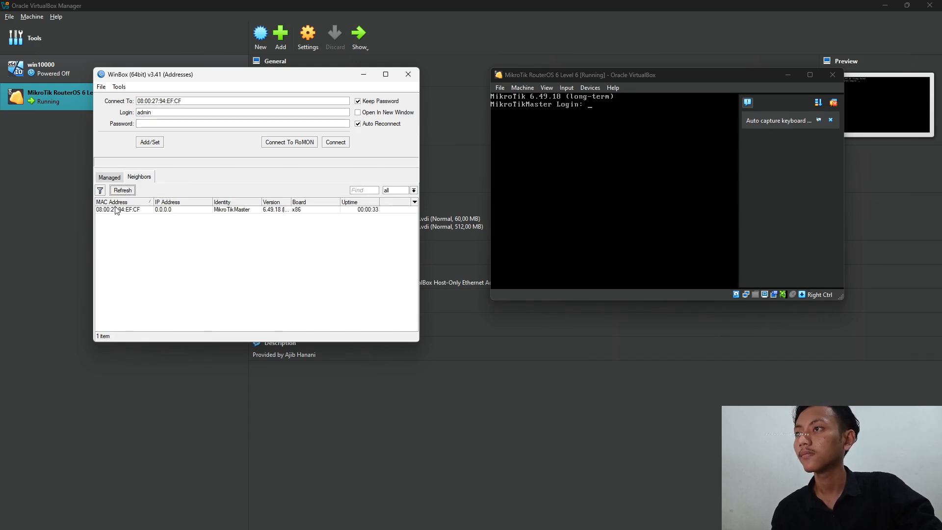
click(111, 210)
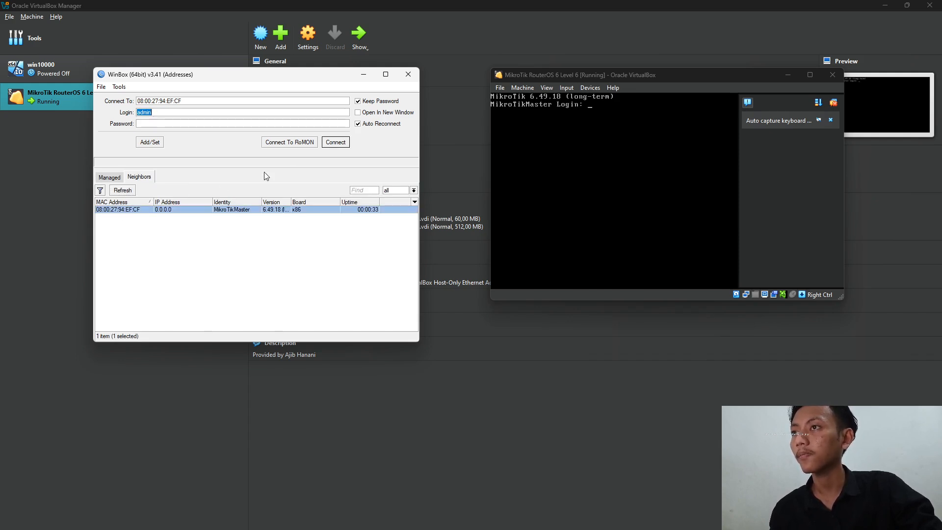
click(332, 143)
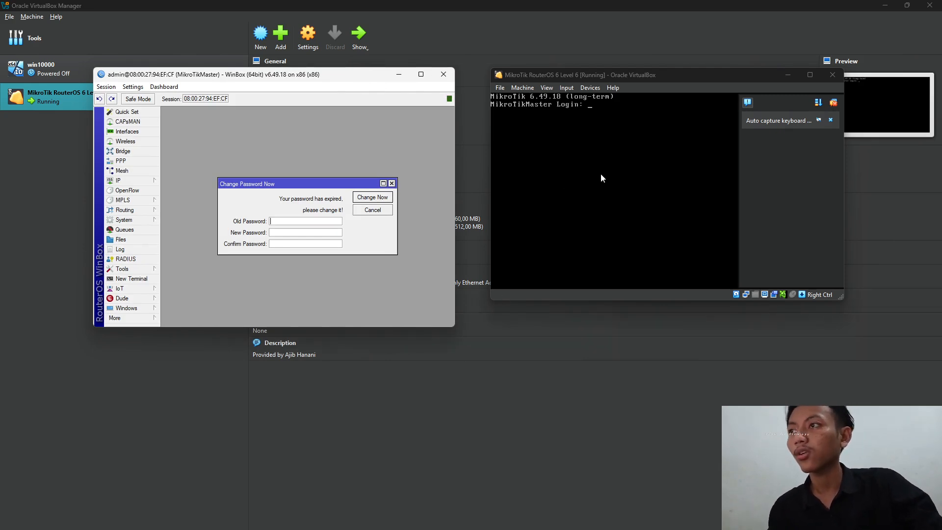
Glance at the router's Identity, then open System > License to check licence level 6
drag(165, 76, 134, 54)
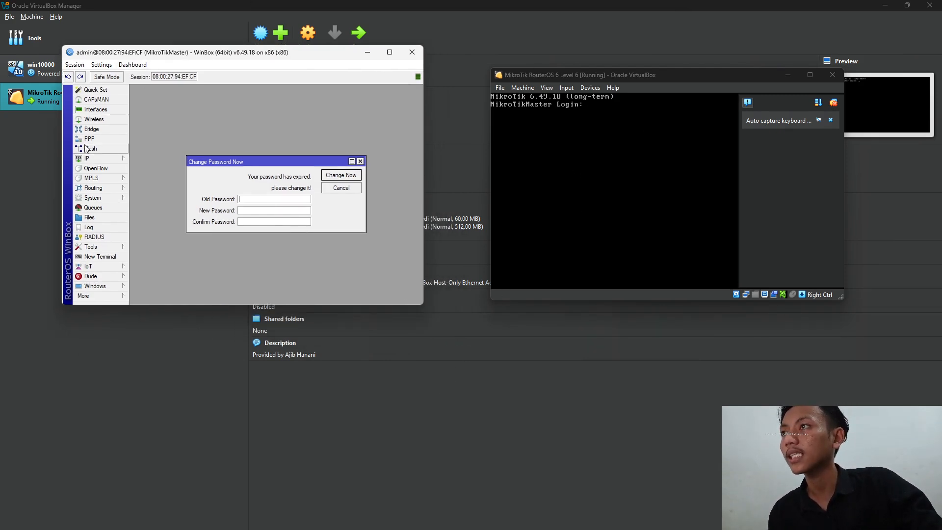
click(105, 197)
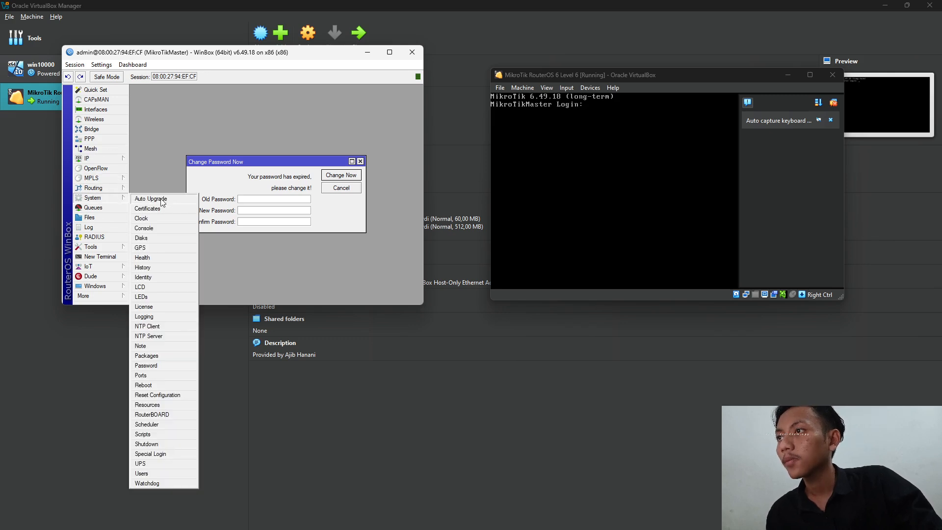
click(161, 277)
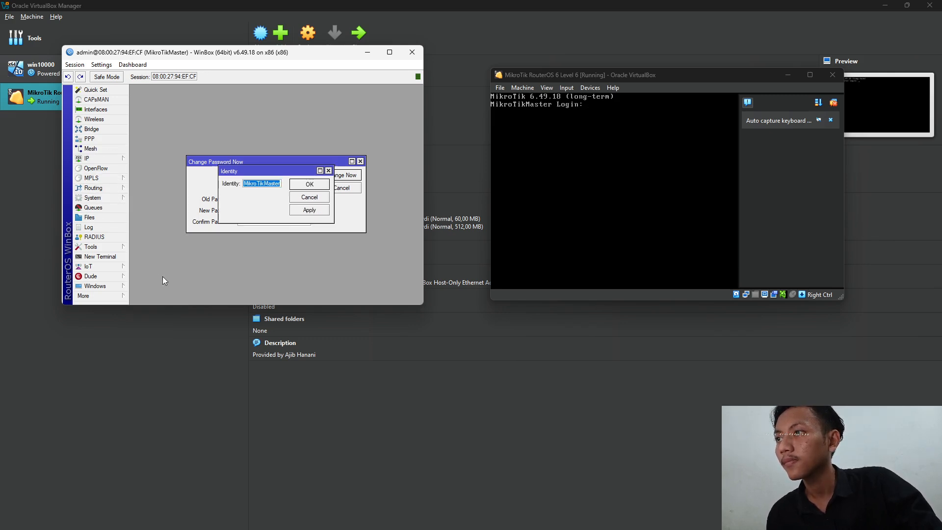
click(319, 185)
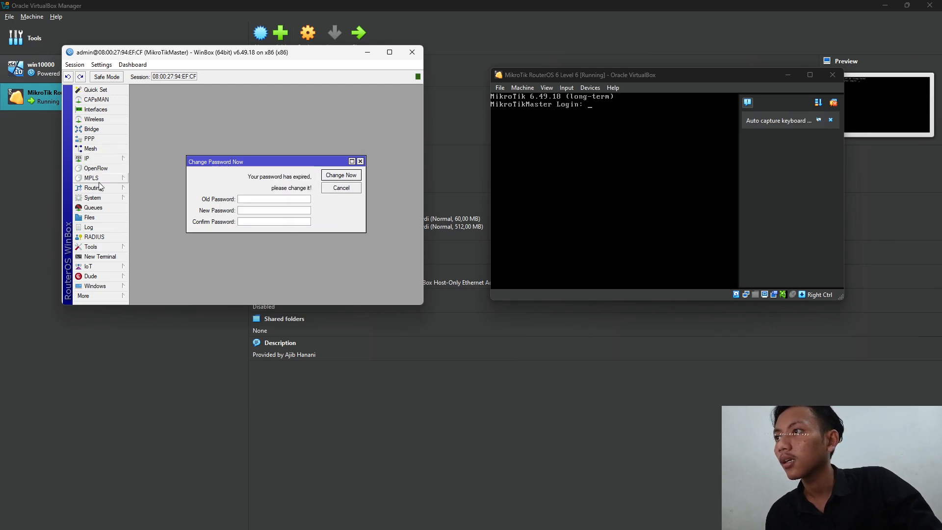
click(93, 197)
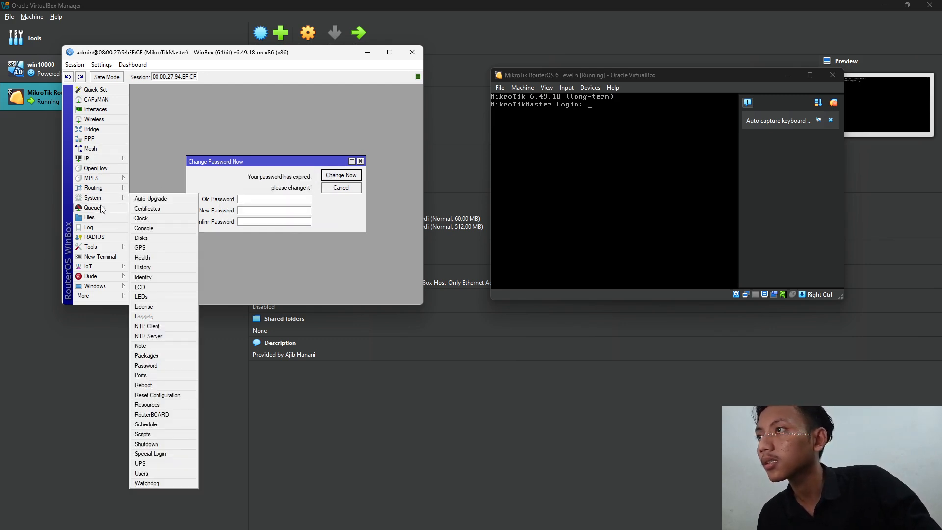
click(145, 302)
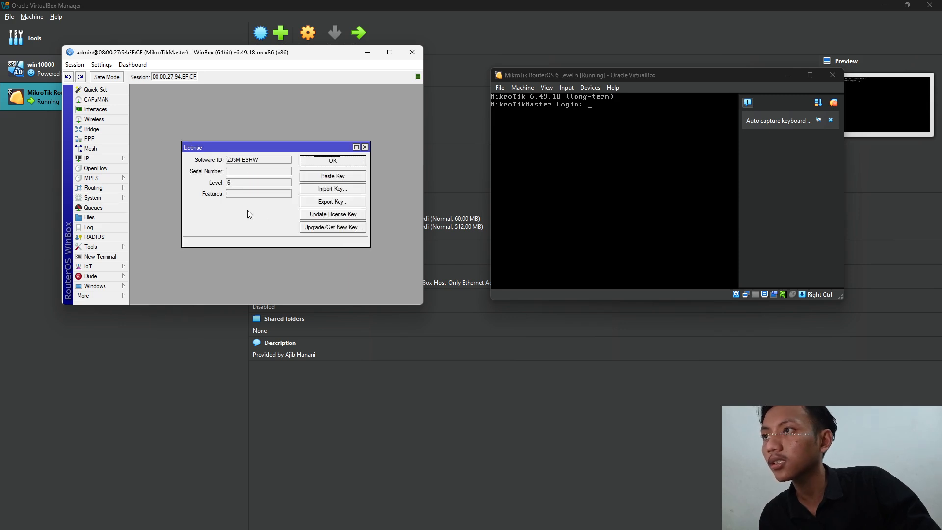
click(237, 183)
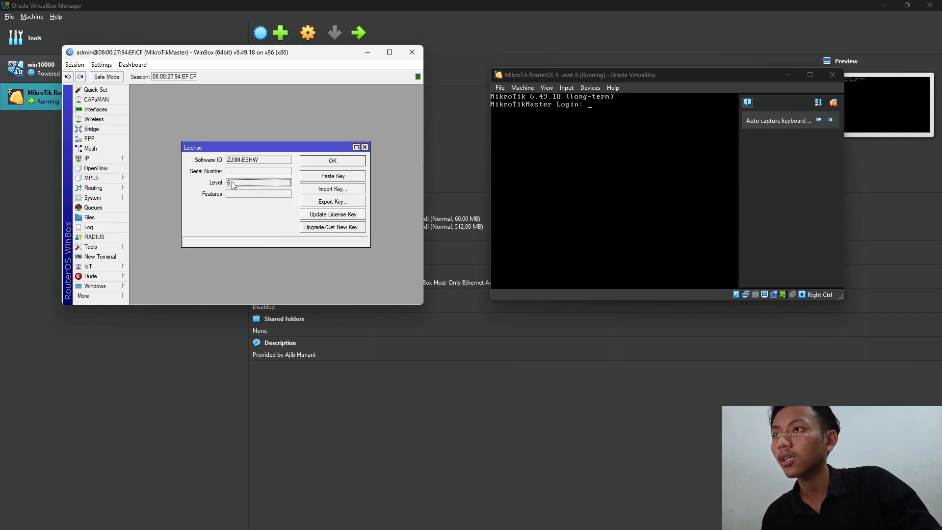
Review the RouterOS version in System > Resources, then close Resources, License and the password prompt
click(92, 197)
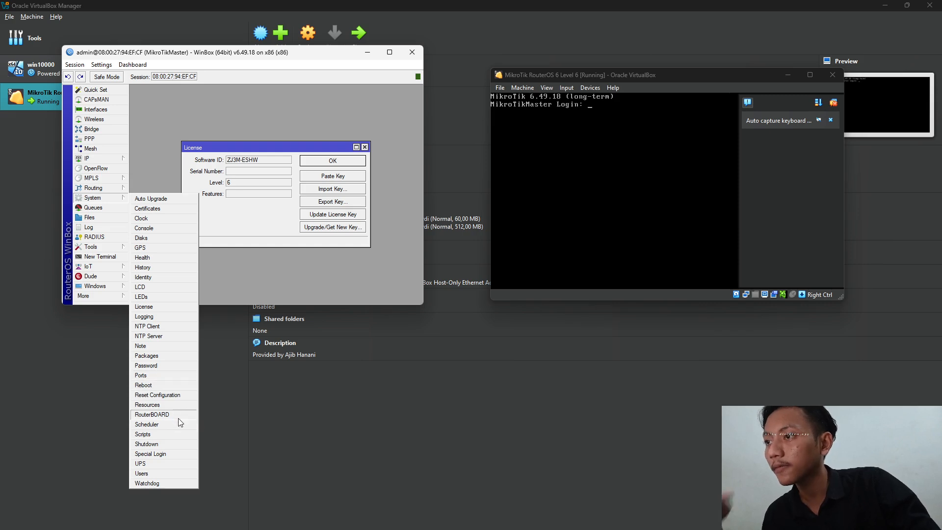
click(162, 404)
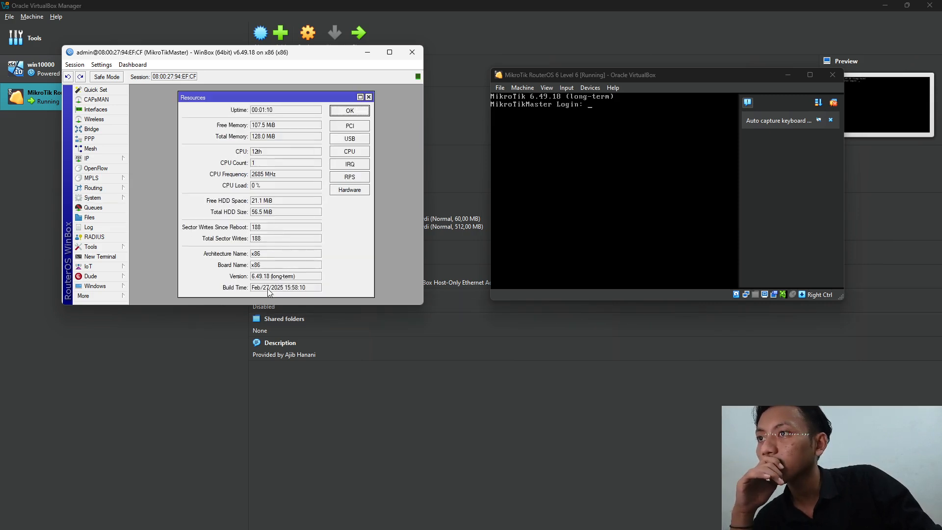
drag(253, 276, 297, 274)
click(301, 275)
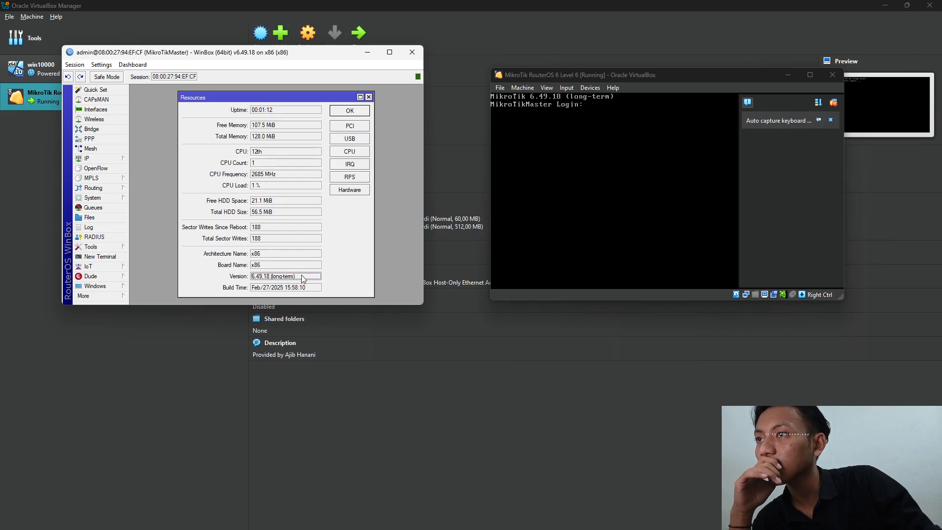
click(368, 97)
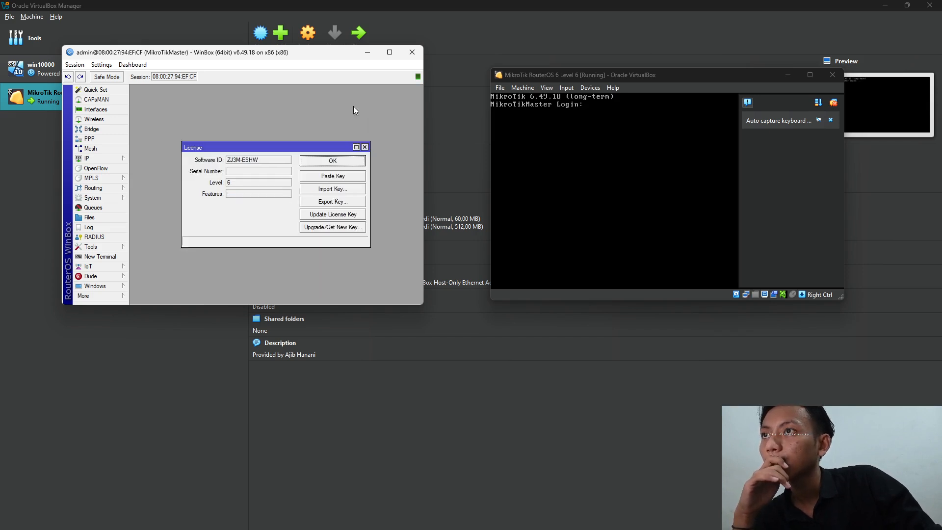
click(364, 147)
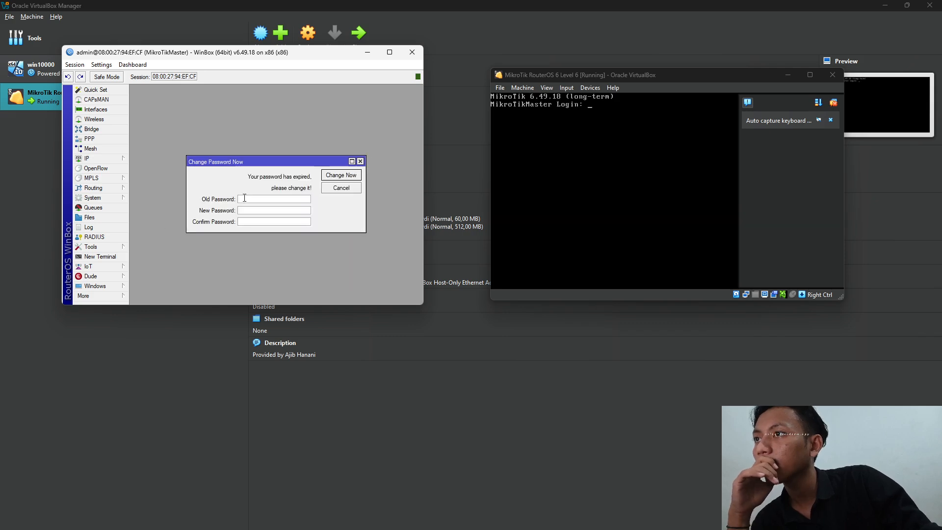
click(360, 160)
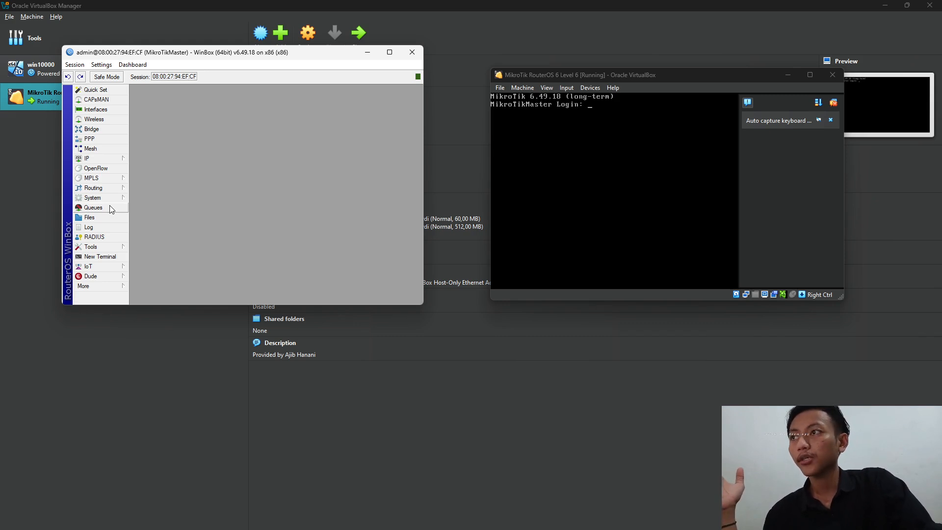
Browse the IP and Routing menus while repositioning the WinBox window
click(110, 160)
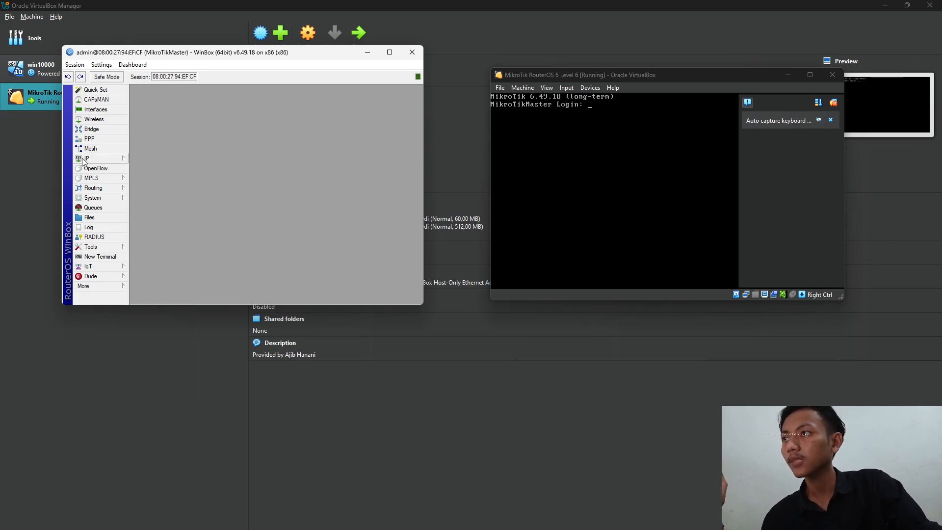
click(120, 188)
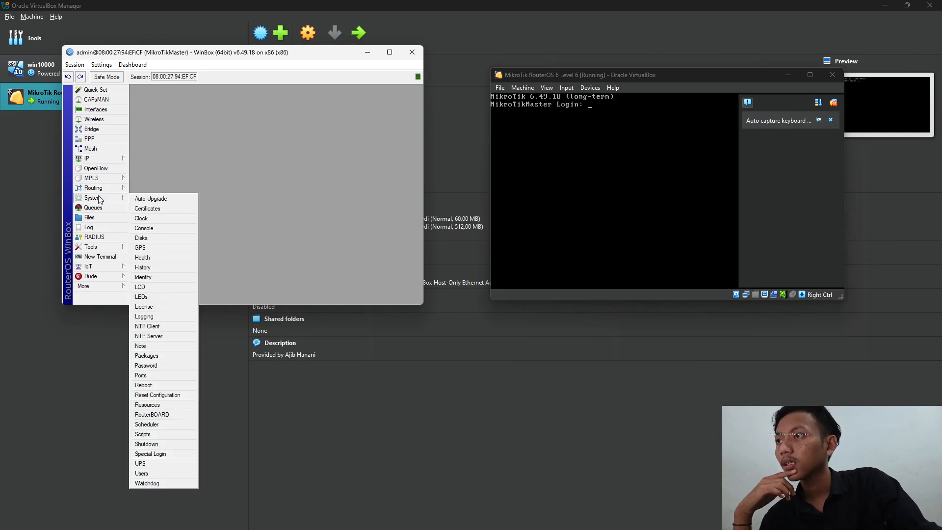
mouse_move(109, 186)
drag(96, 54, 143, 100)
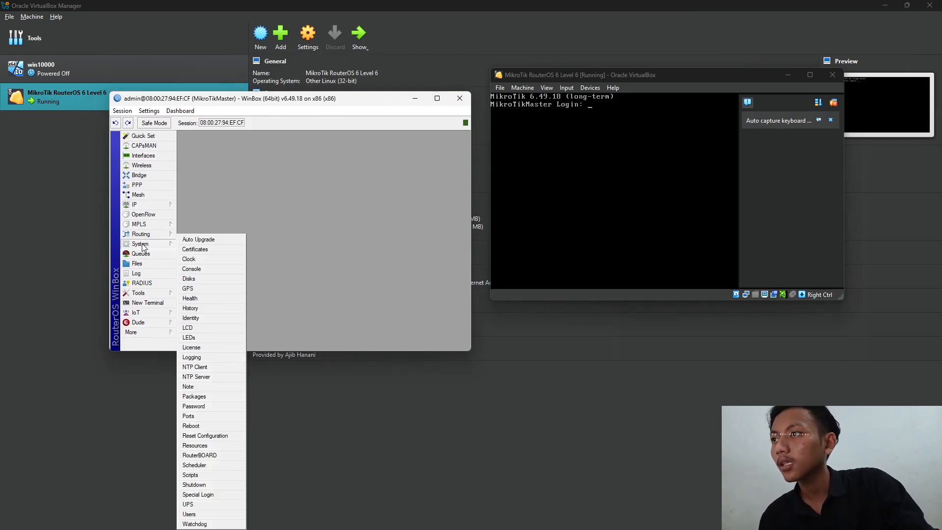
mouse_move(155, 244)
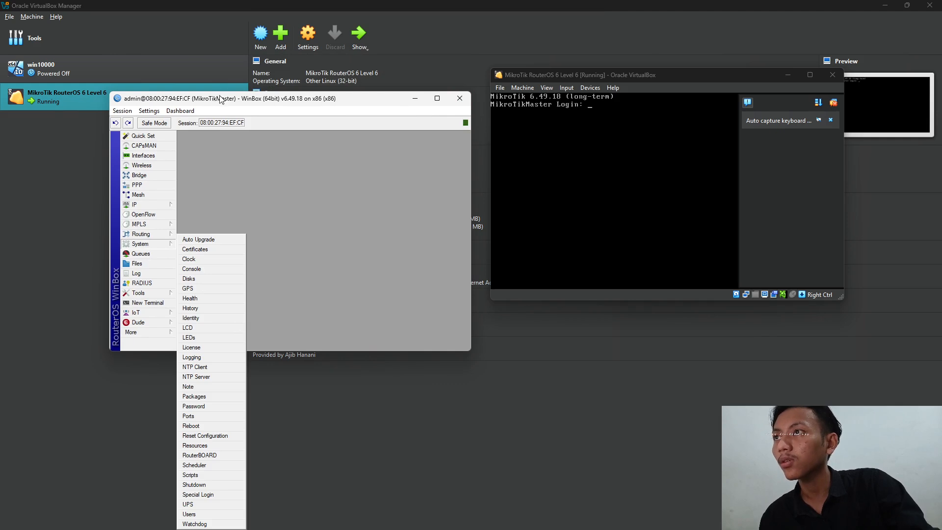
drag(223, 98, 182, 21)
Shut down the router via System > Shutdown, confirm it, and close WinBox
mouse_move(110, 161)
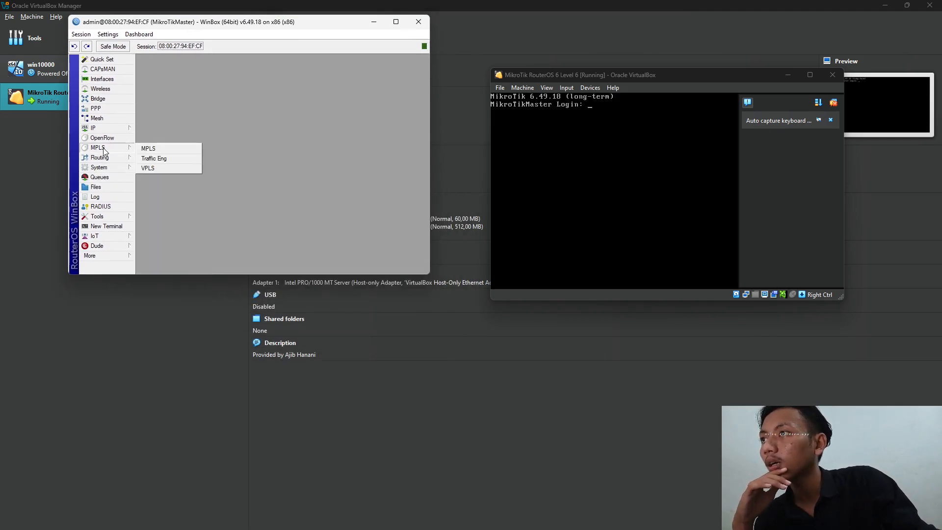
mouse_move(112, 217)
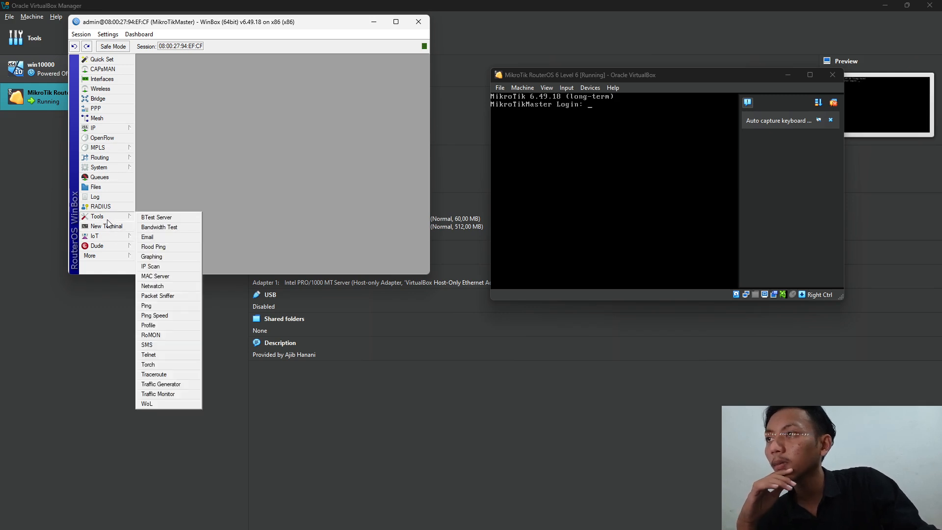
mouse_move(116, 257)
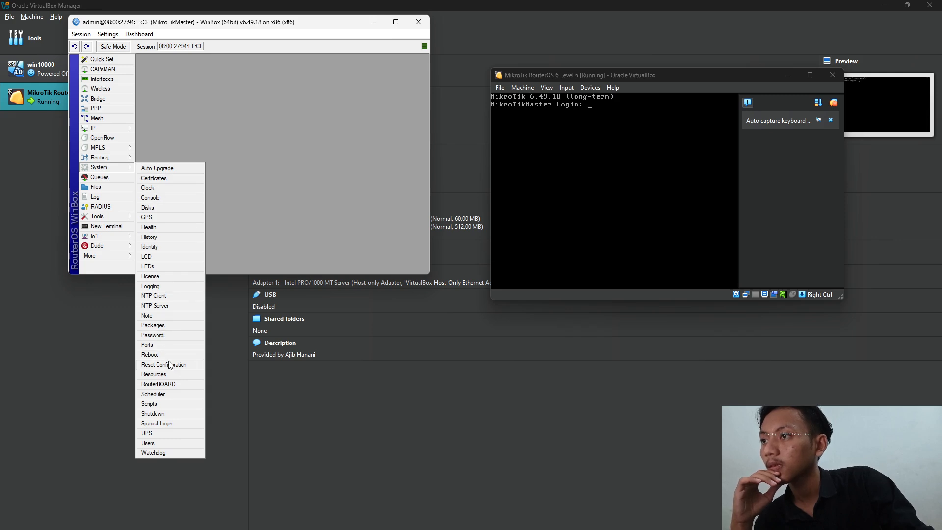
click(158, 415)
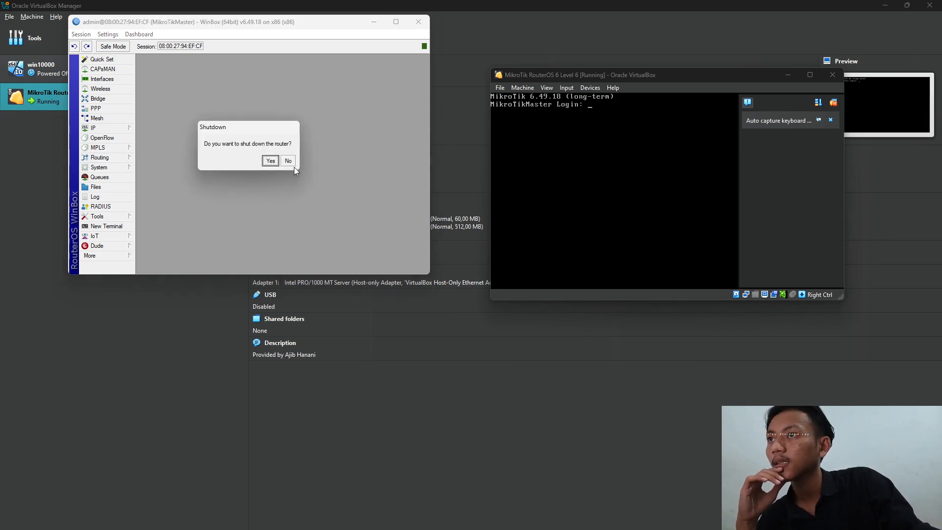
click(271, 161)
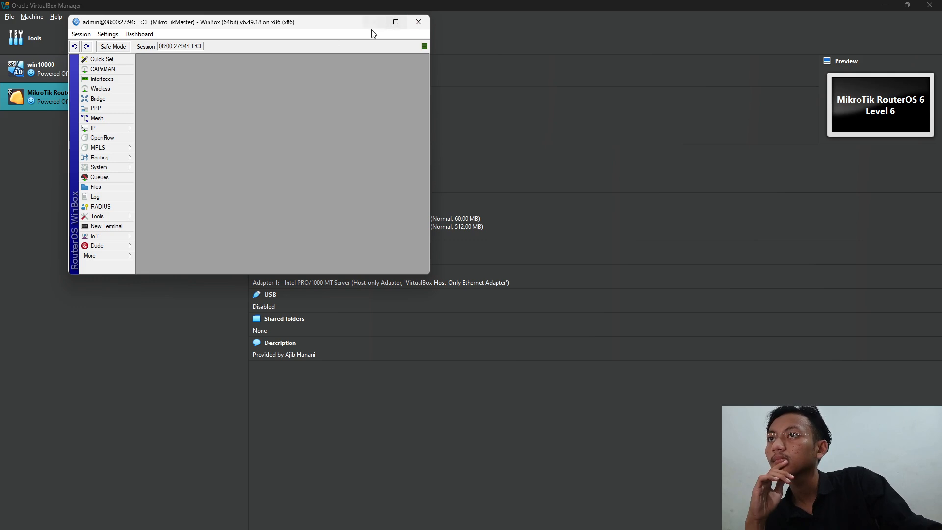
click(419, 21)
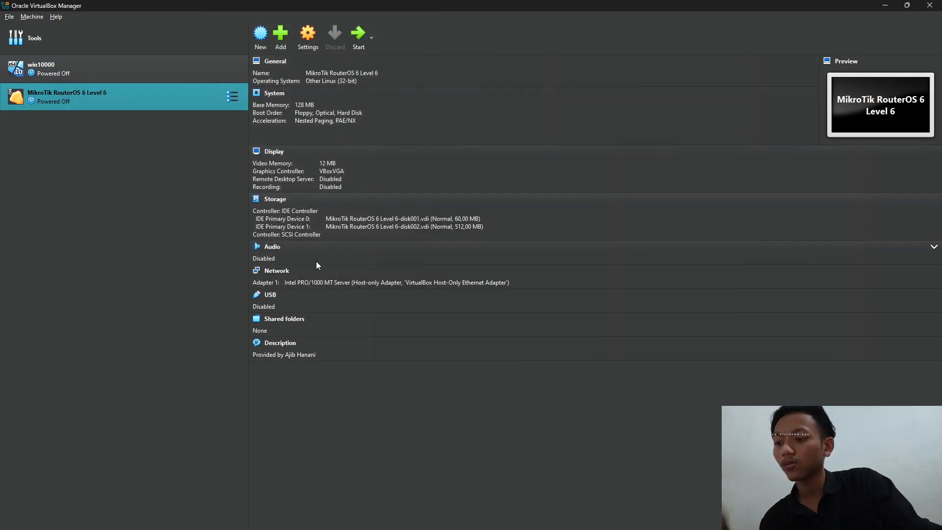
Switch back to the VirtualBox Manager window
key(super)
key(super)
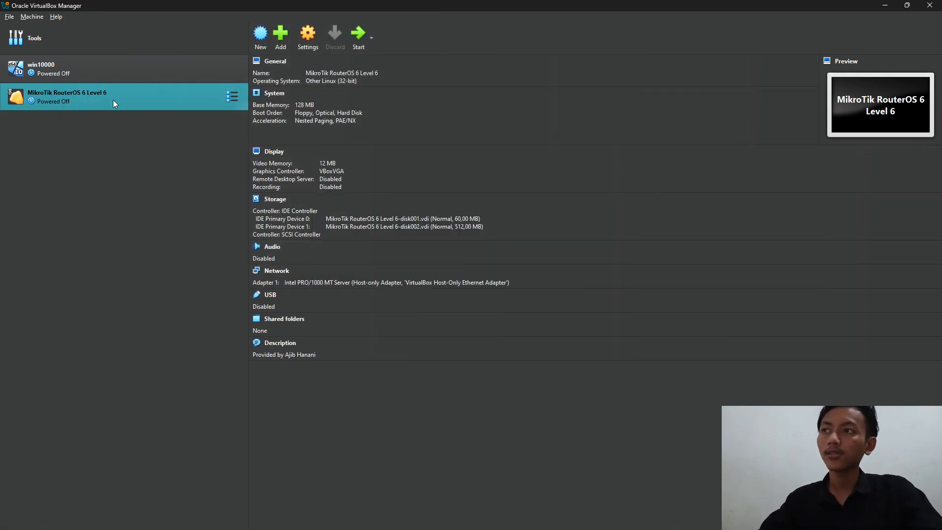
key(alt+Tab)
click(444, 233)
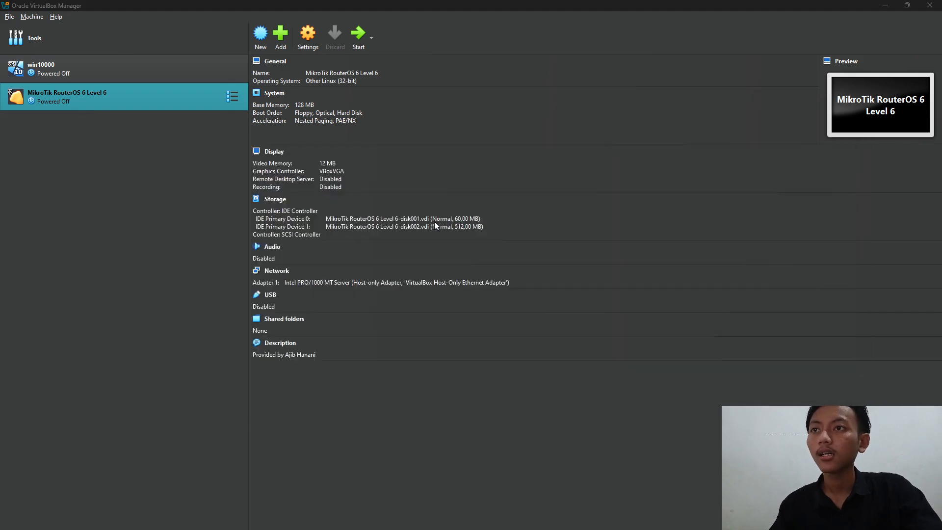
key(alt+Tab)
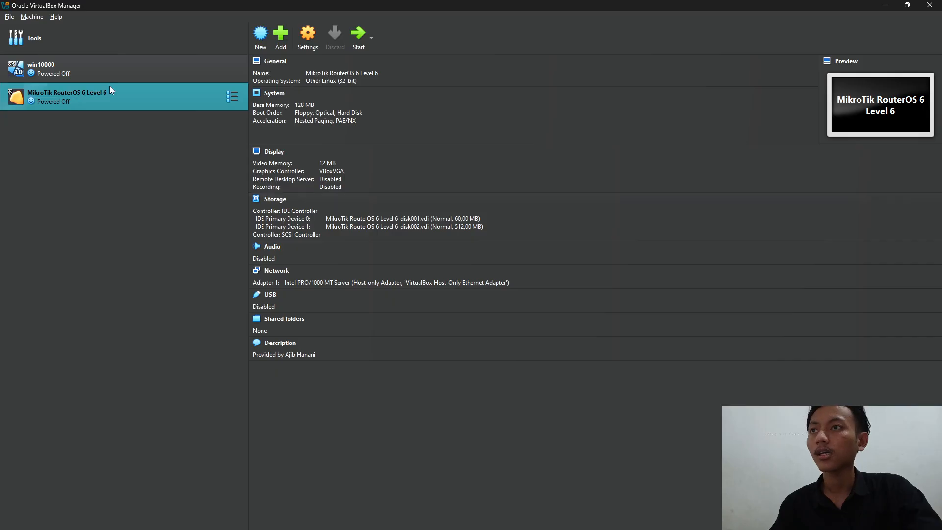
Clone the MikroTik RouterOS machine as a full clone named 'MikroTik 1'
right_click(66, 96)
click(79, 114)
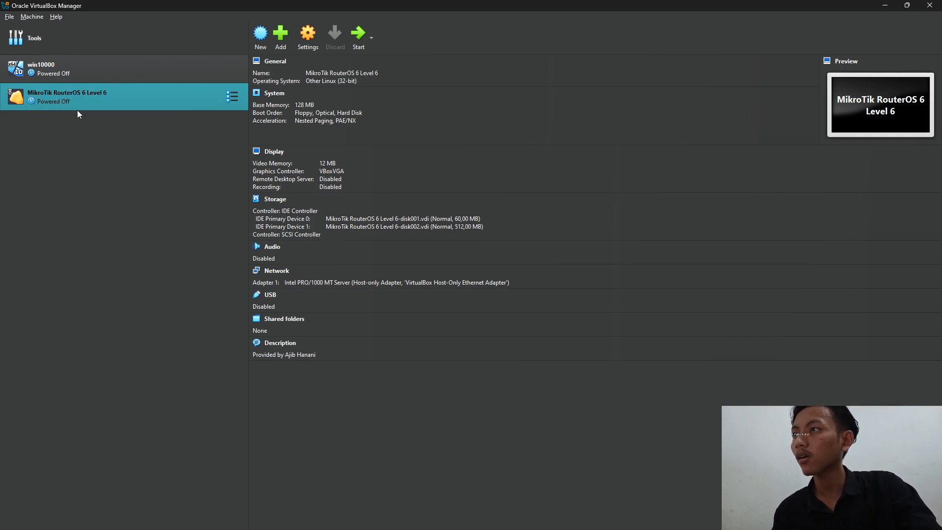
click(428, 195)
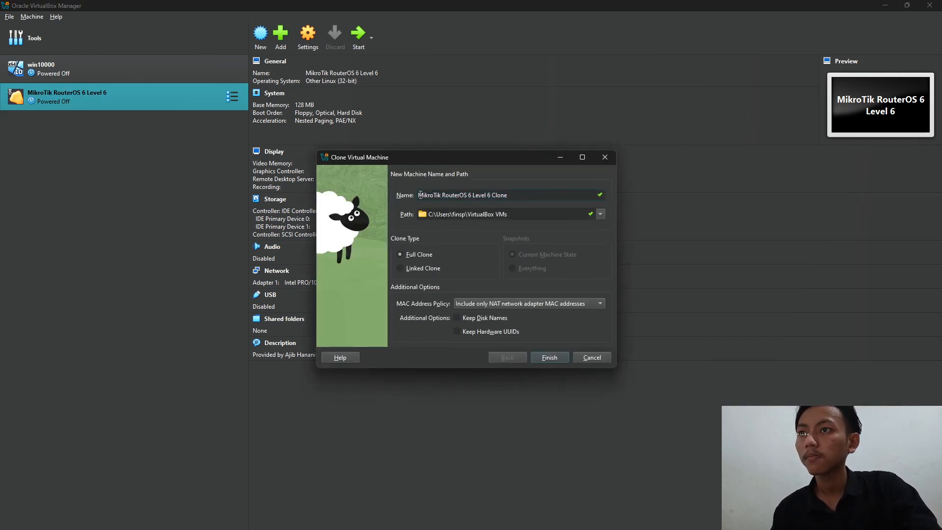
drag(441, 195, 539, 200)
key(BackSpace)
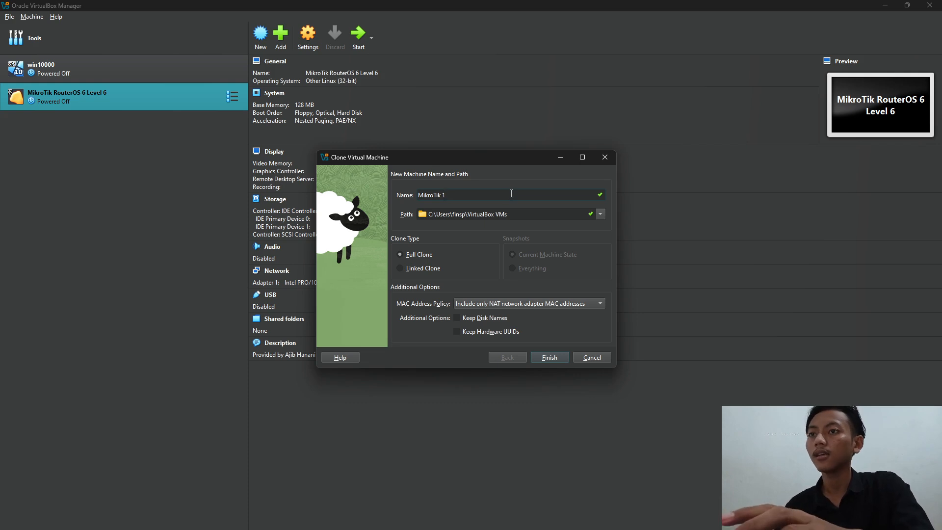
key(Return)
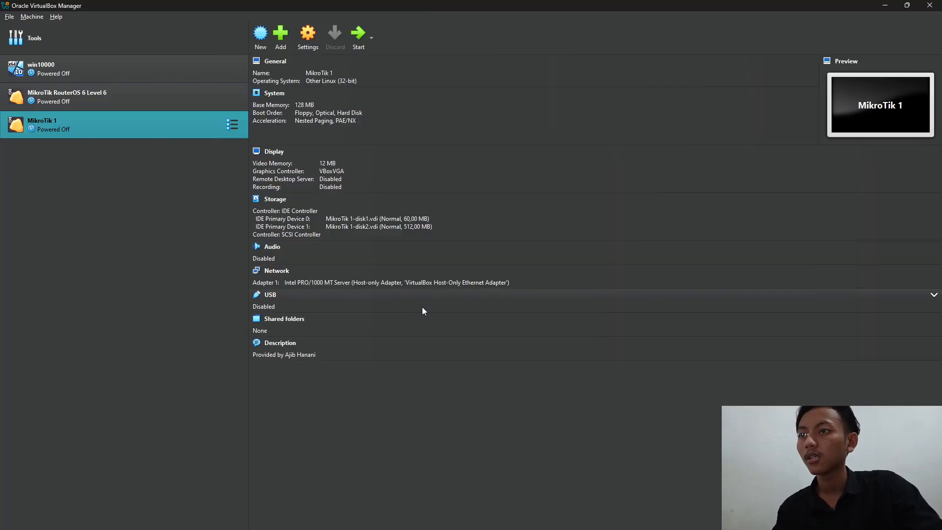
Launch WinBox from the Start menu search and move its window lower
key(super)
text(winb)
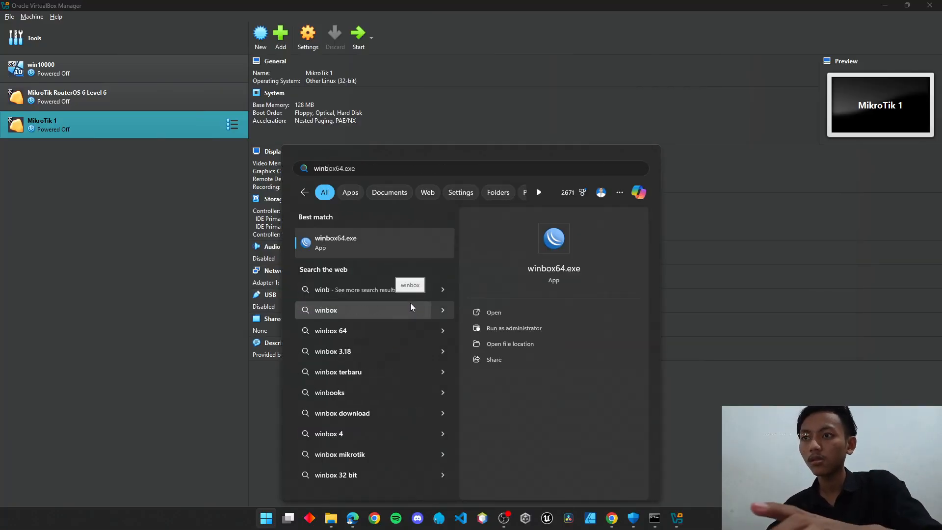
key(Return)
drag(206, 78, 206, 182)
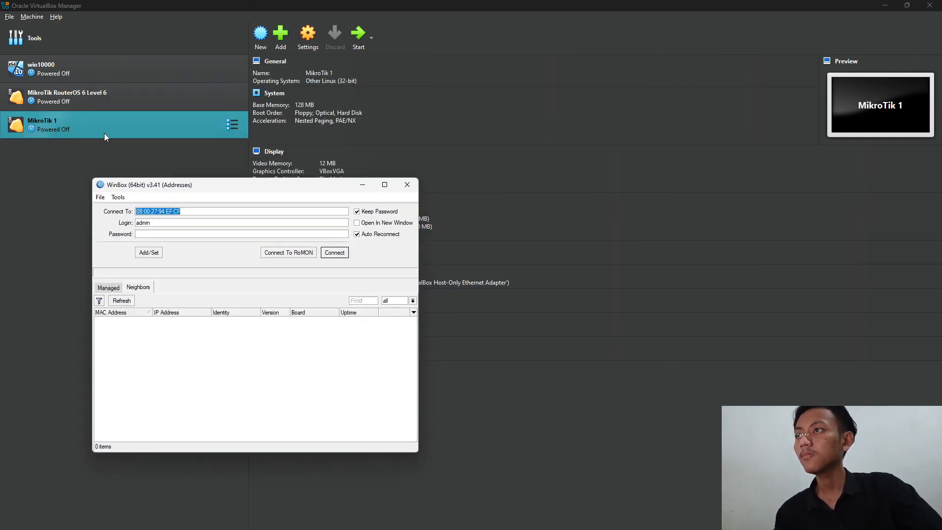
Start the MikroTik 1 virtual machine and shift WinBox up and left
click(113, 127)
click(358, 34)
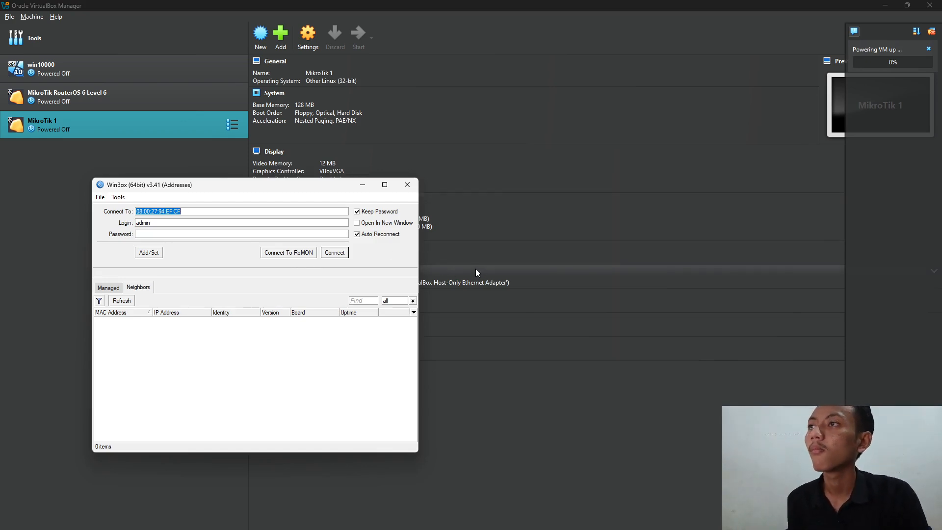
drag(312, 189, 305, 166)
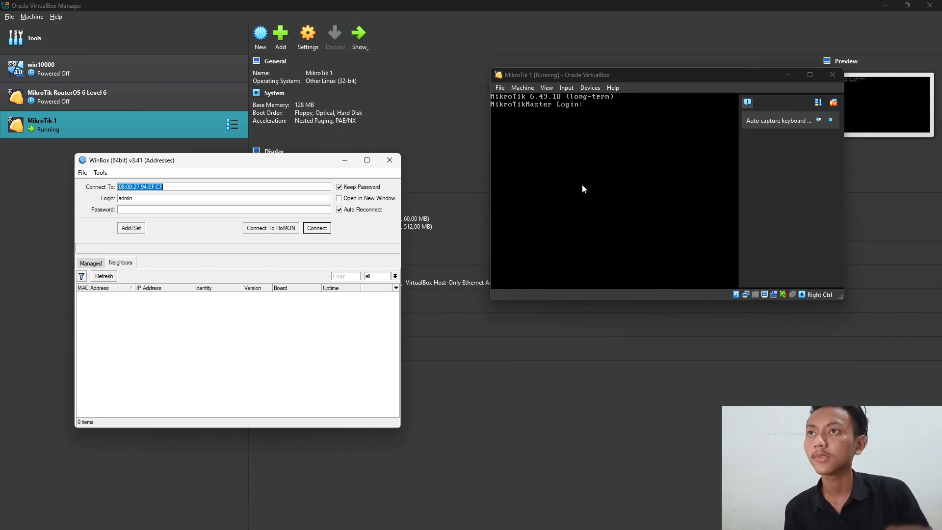
Dismiss the virtual machine settings without changes
click(522, 87)
key(Escape)
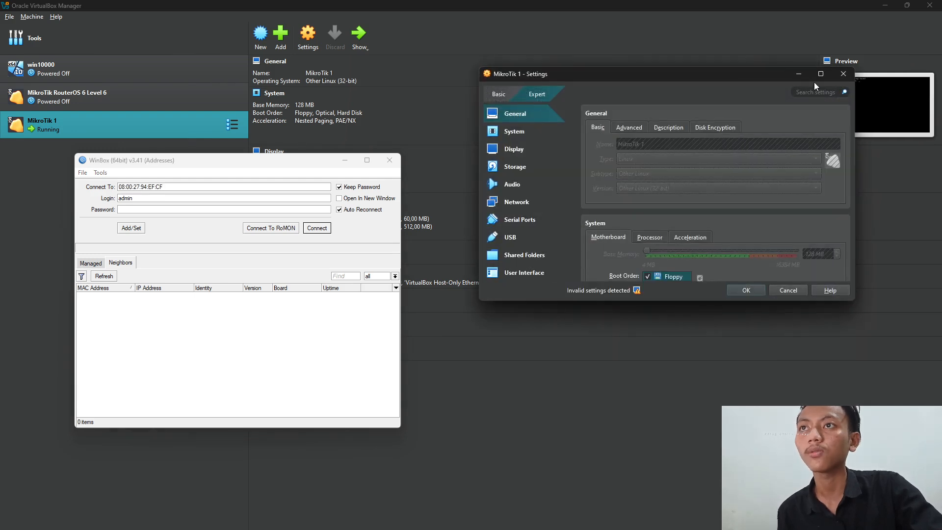
click(846, 75)
key(Num_Lock)
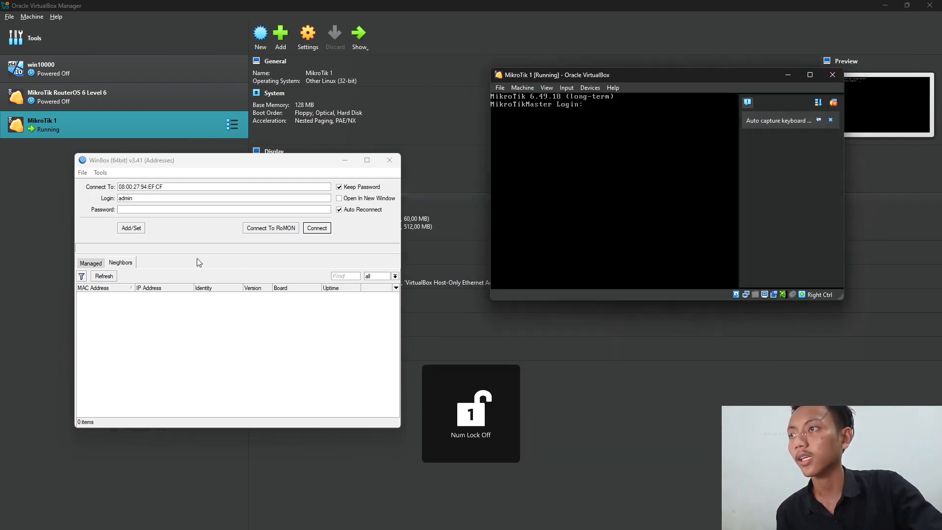
Refresh WinBox neighbours and select MikroTikMaster at 08:00:27:94:EF:CF
click(105, 276)
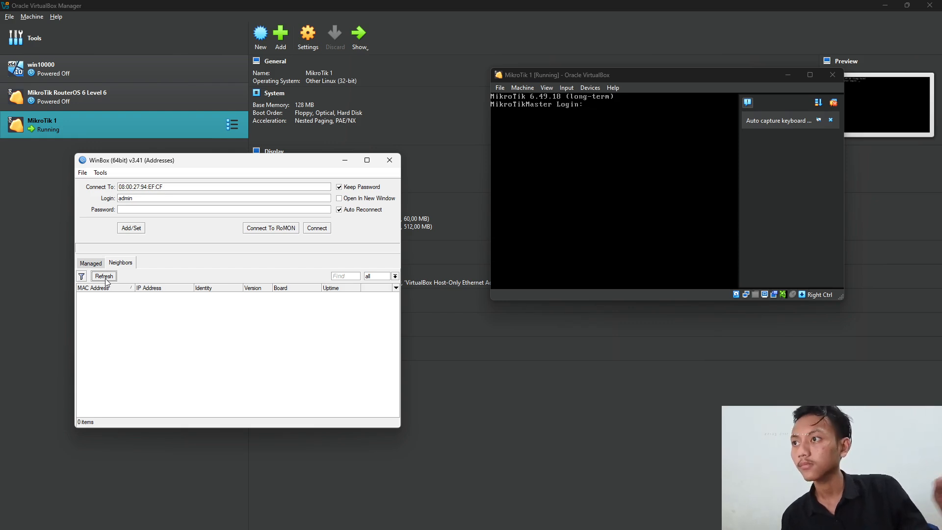
click(104, 276)
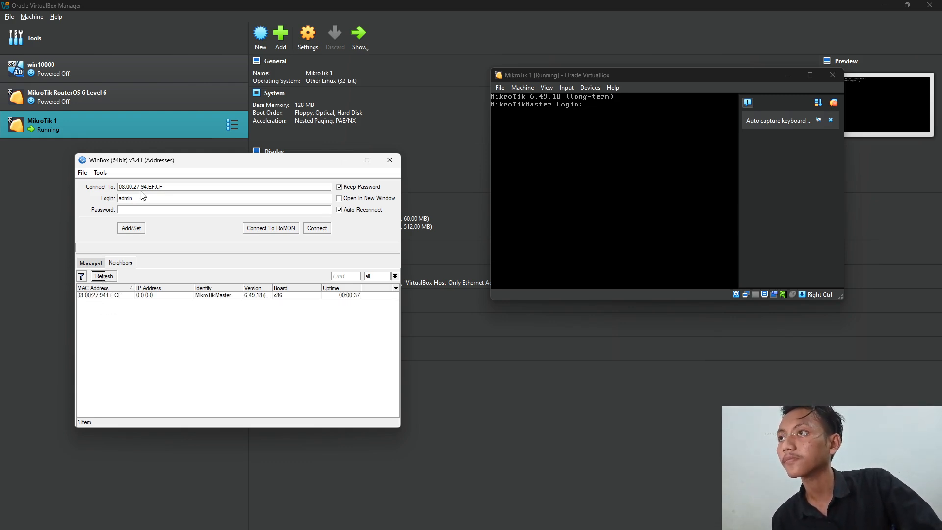
drag(151, 162, 186, 178)
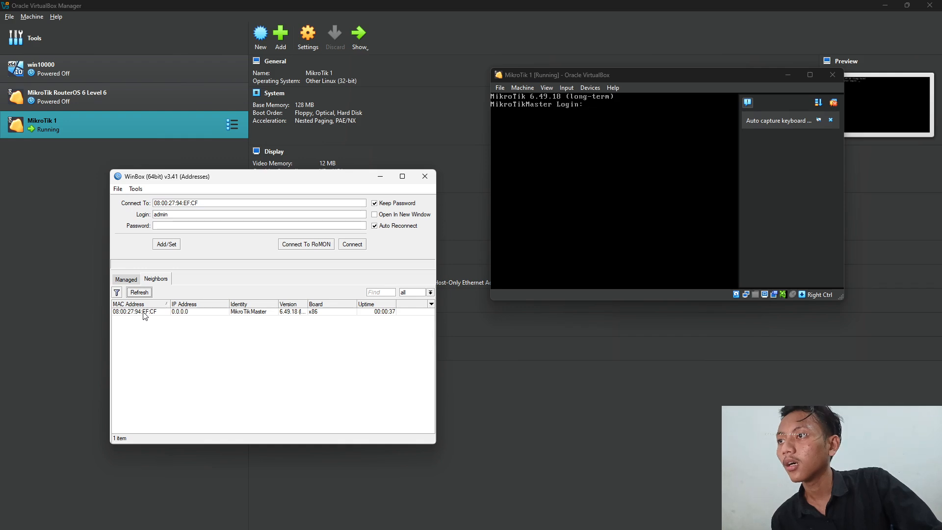
click(144, 313)
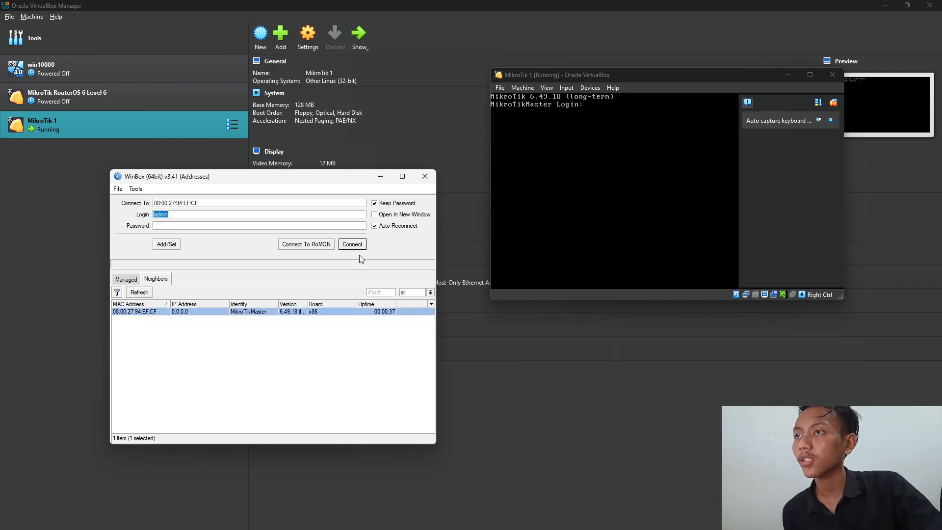
Log in to MikroTikMaster, rename its identity to 'MikroTik 1', and dismiss the password prompt
click(352, 244)
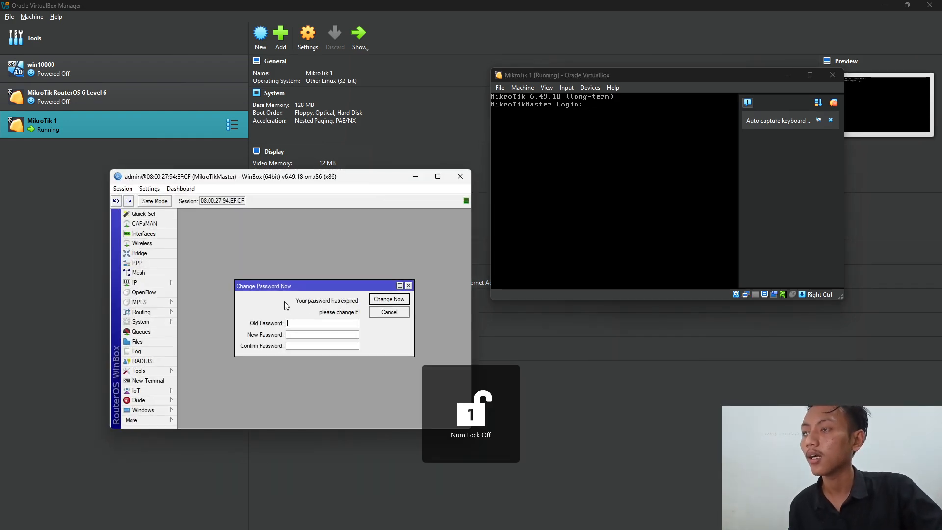
click(164, 324)
mouse_move(160, 316)
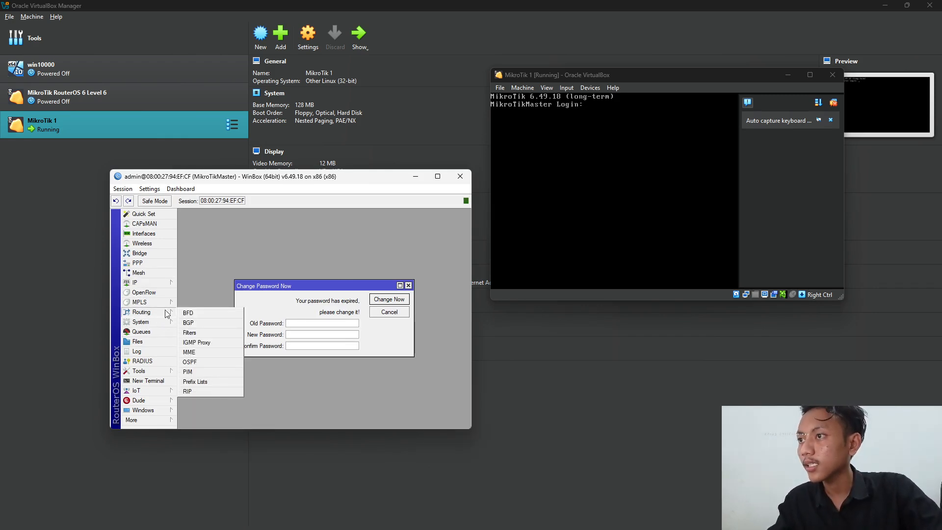
click(192, 317)
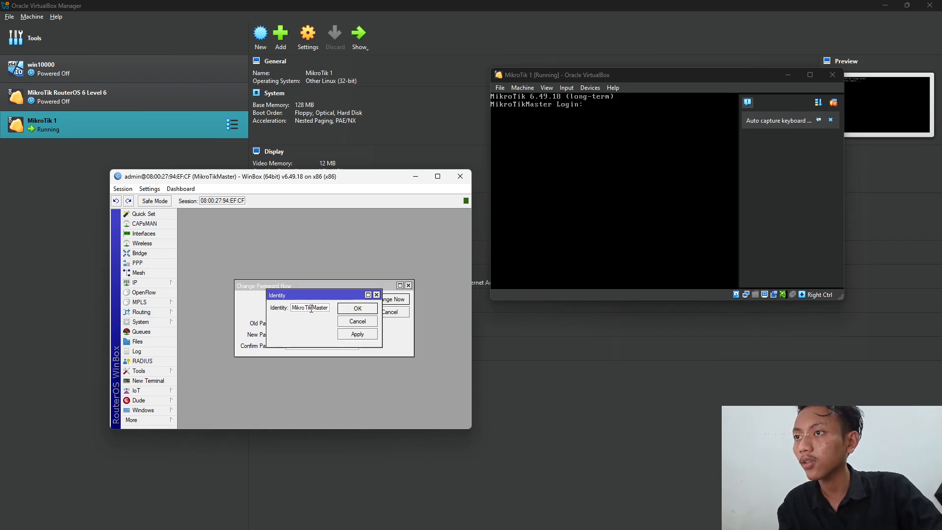
drag(313, 308, 334, 308)
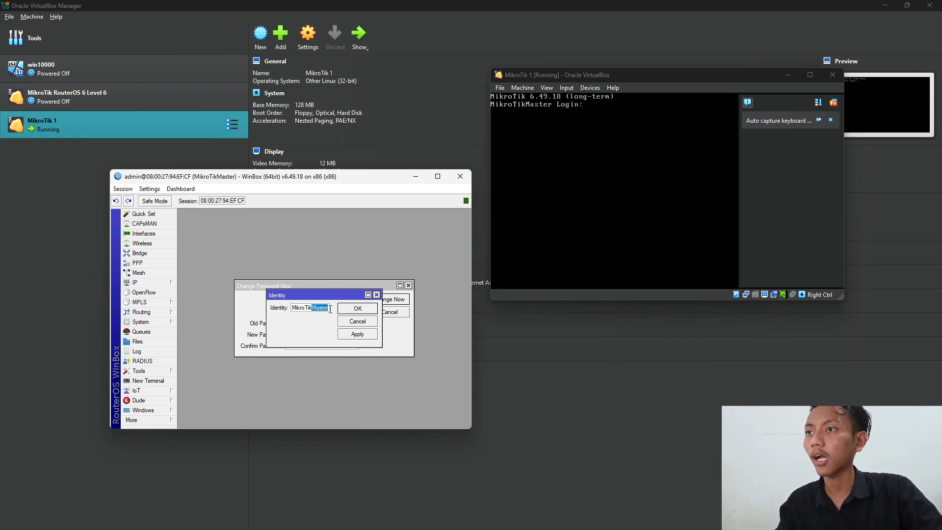
key(BackSpace)
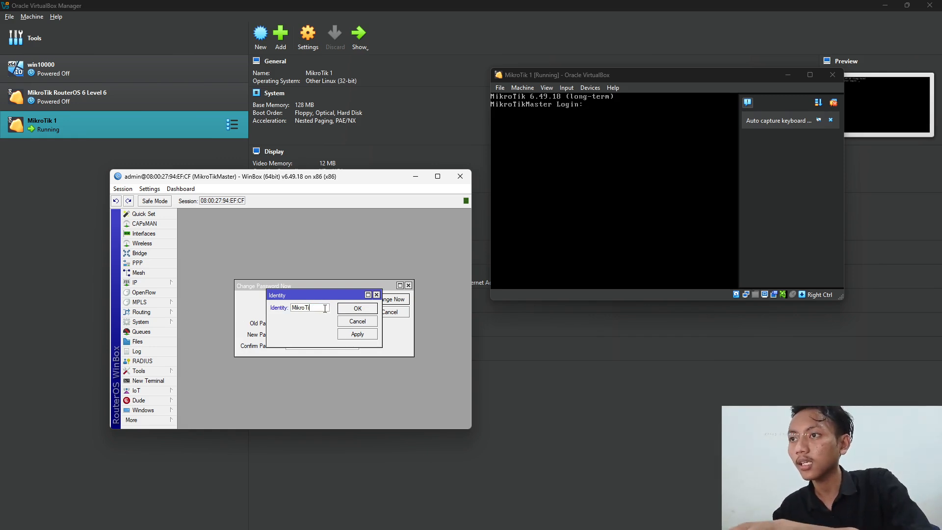
text(1)
click(356, 333)
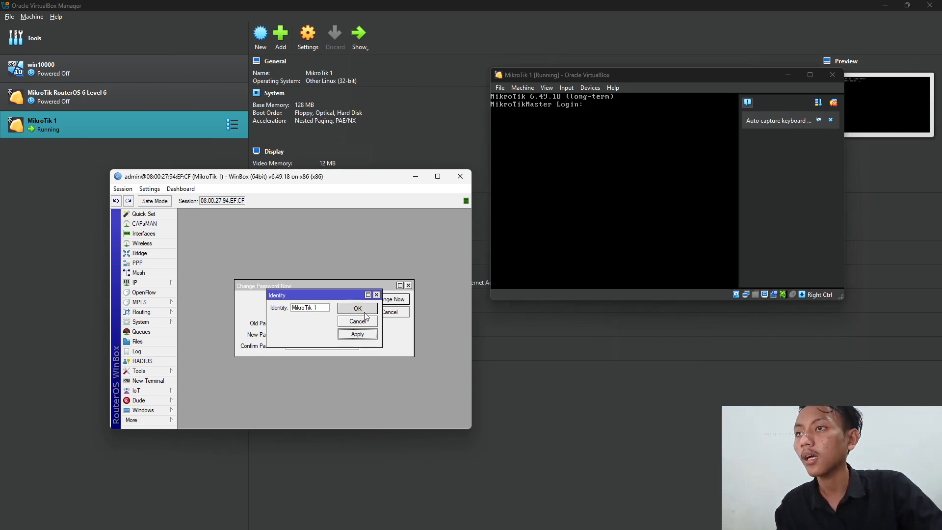
click(364, 312)
click(408, 285)
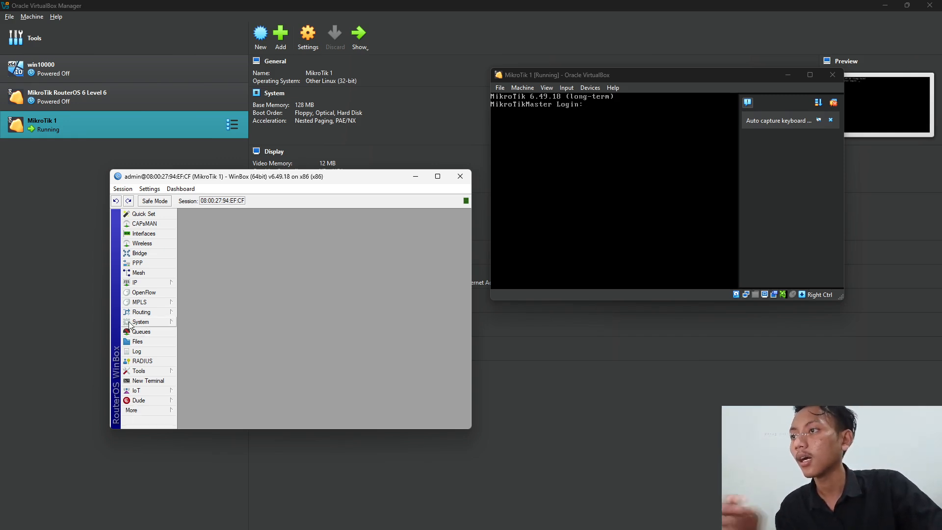
Open the Interfaces list and the ether1-HostOnlyAdapter properties
click(132, 322)
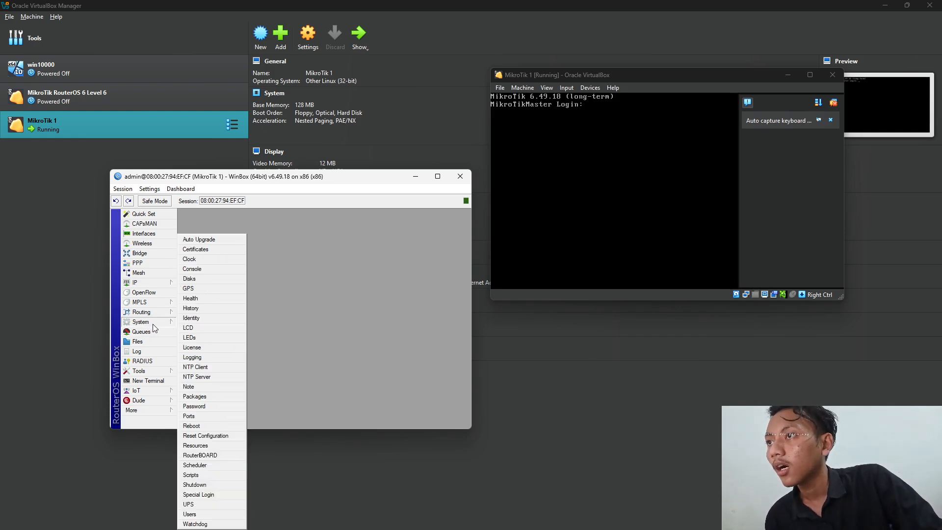
click(153, 280)
click(156, 283)
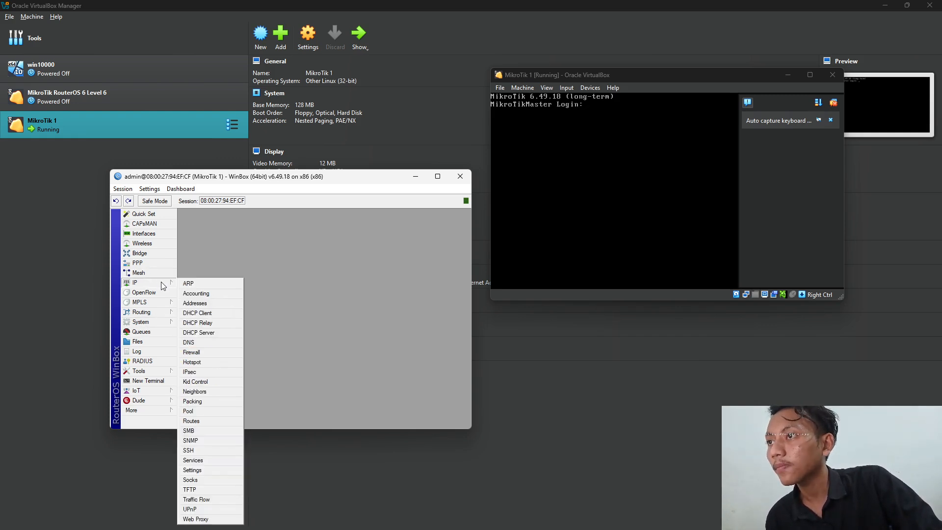
click(152, 234)
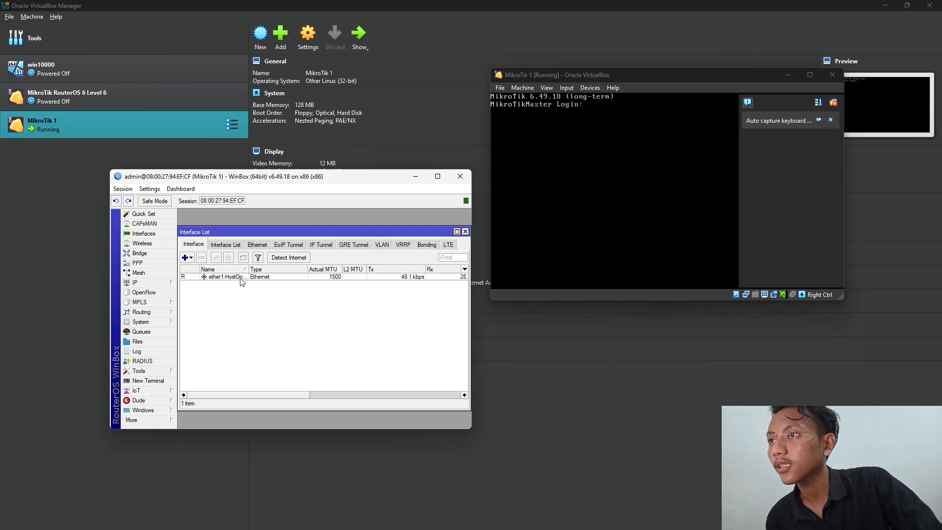
click(187, 277)
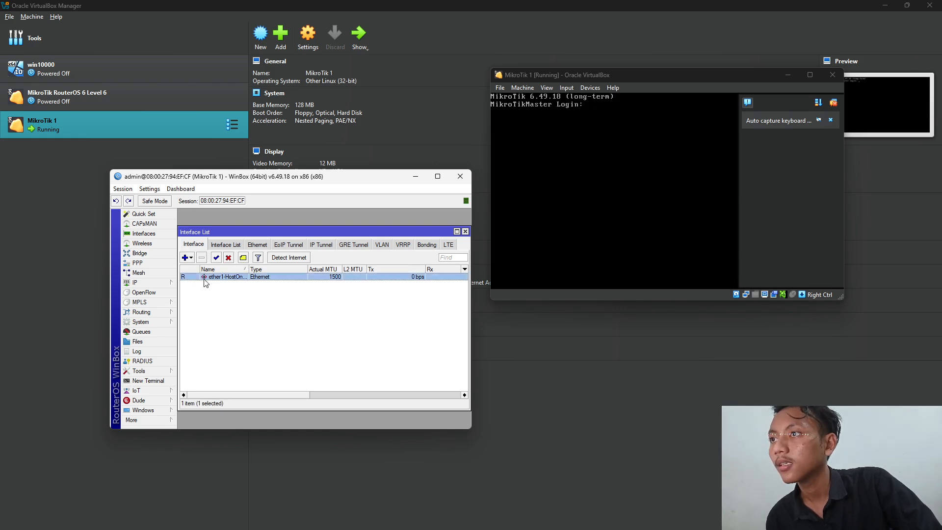
double_click(269, 277)
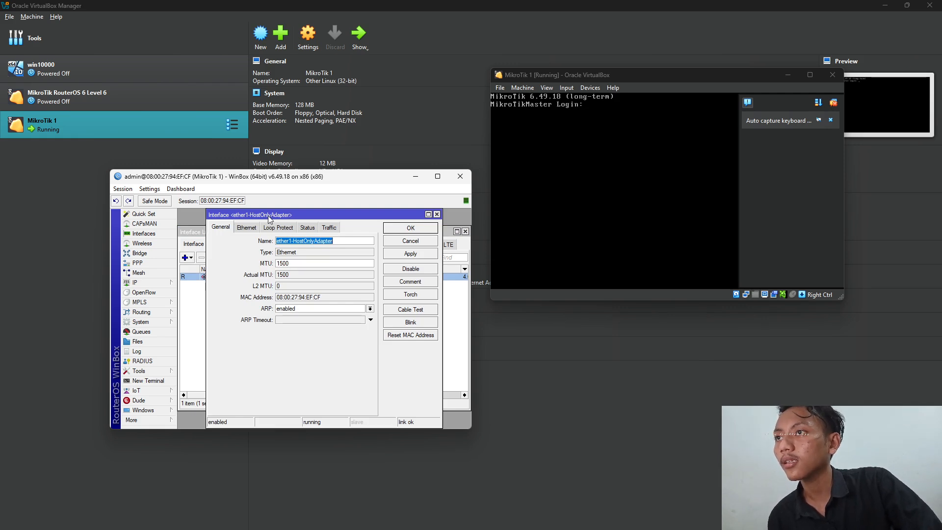
Reset the ether1-HostOnlyAdapter MAC address, disconnecting the WinBox session
drag(268, 219, 297, 258)
drag(269, 183, 329, 236)
drag(401, 308, 328, 273)
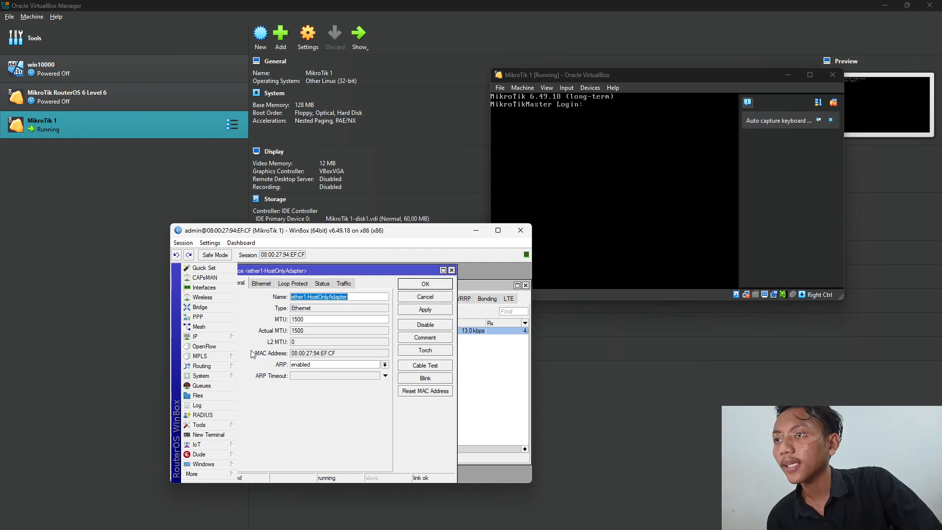
drag(294, 353, 342, 358)
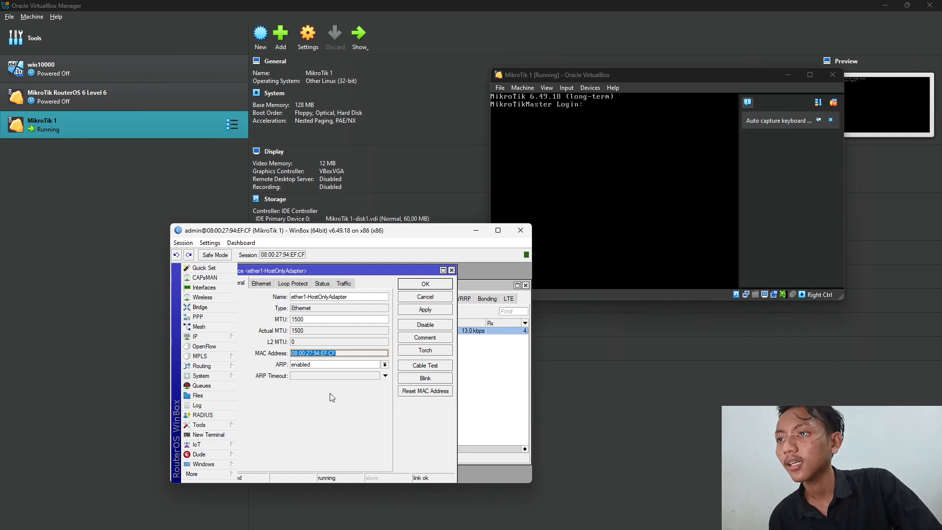
click(342, 352)
drag(296, 355, 349, 355)
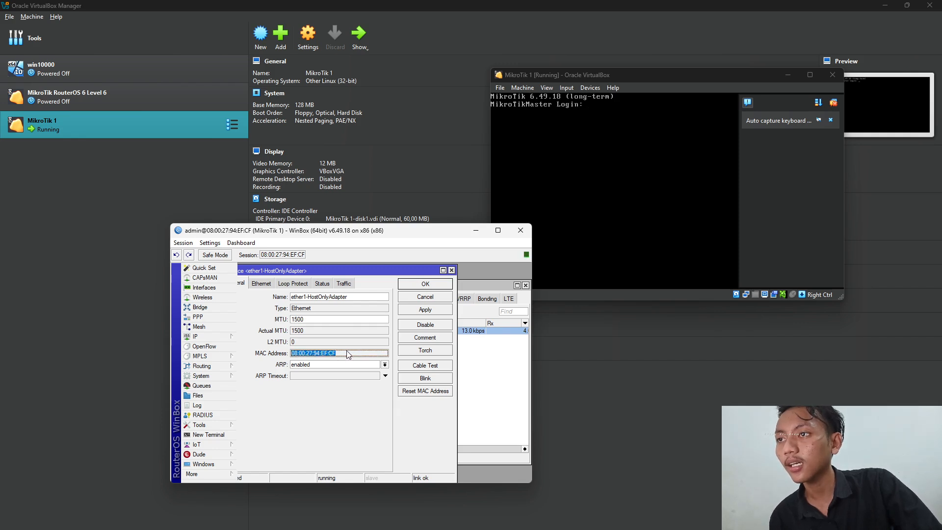
click(422, 395)
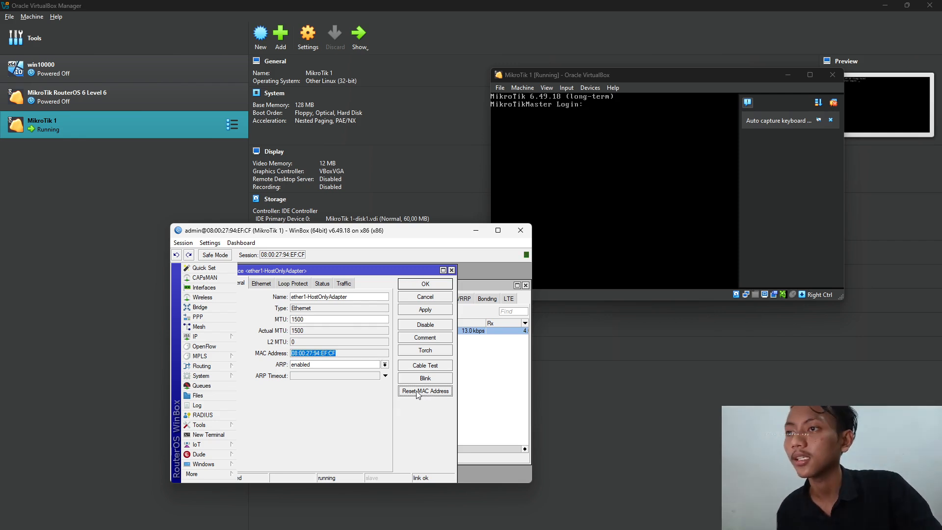
click(424, 395)
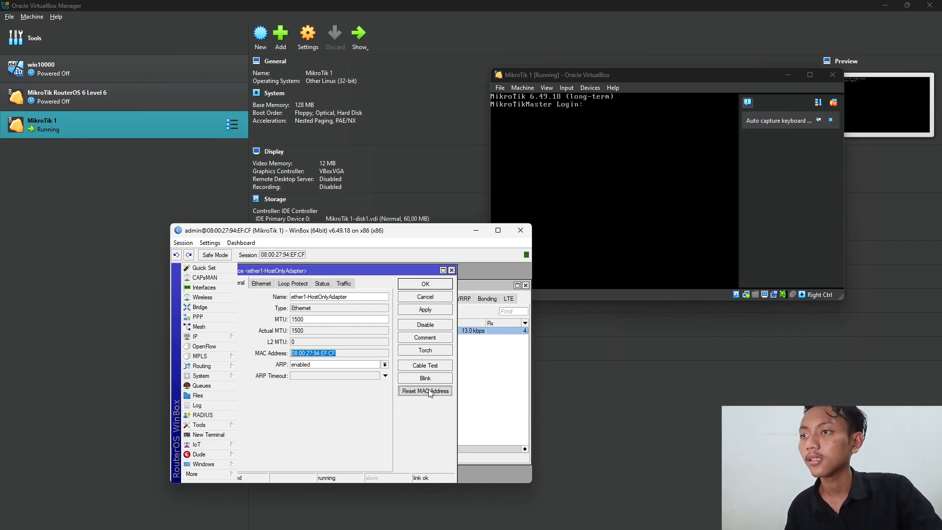
key(Num_Lock)
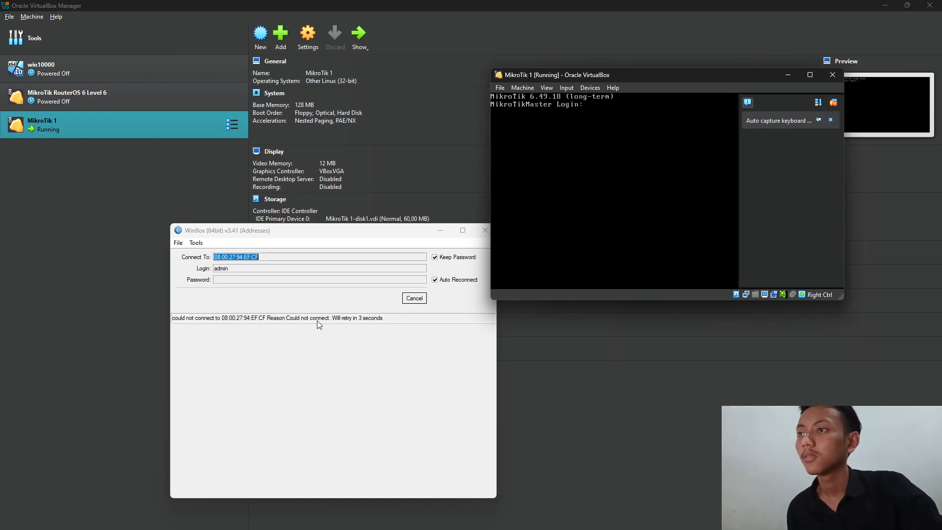
Open a fresh WinBox login window and arrange it beside the retrying one
drag(319, 245, 283, 164)
key(super)
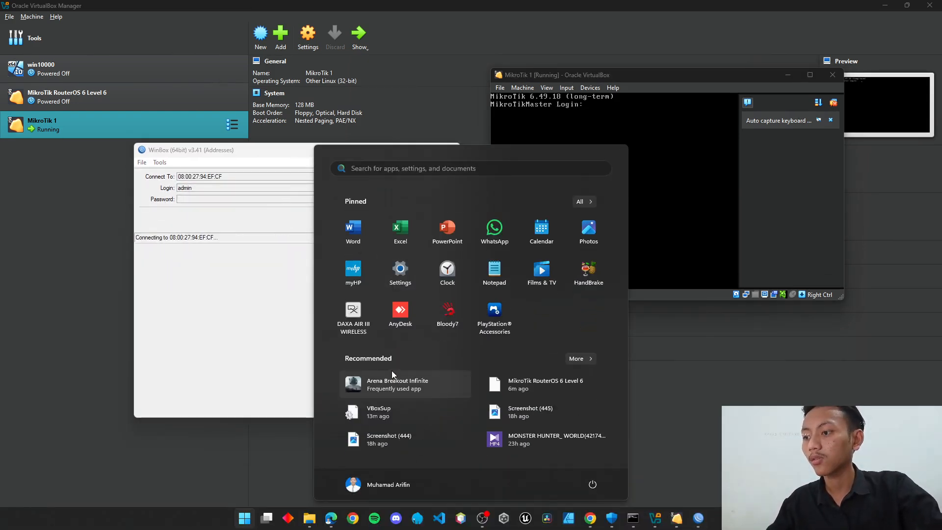
text(wi)
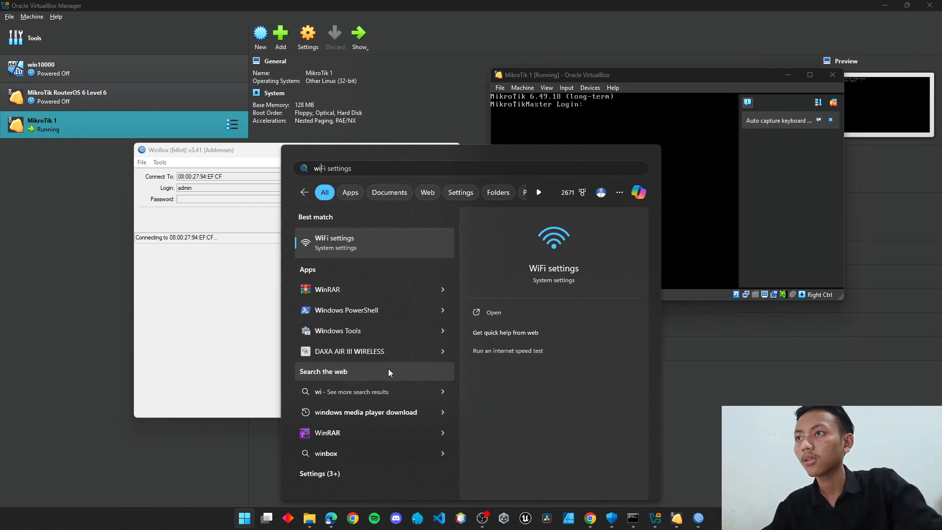
text(nb)
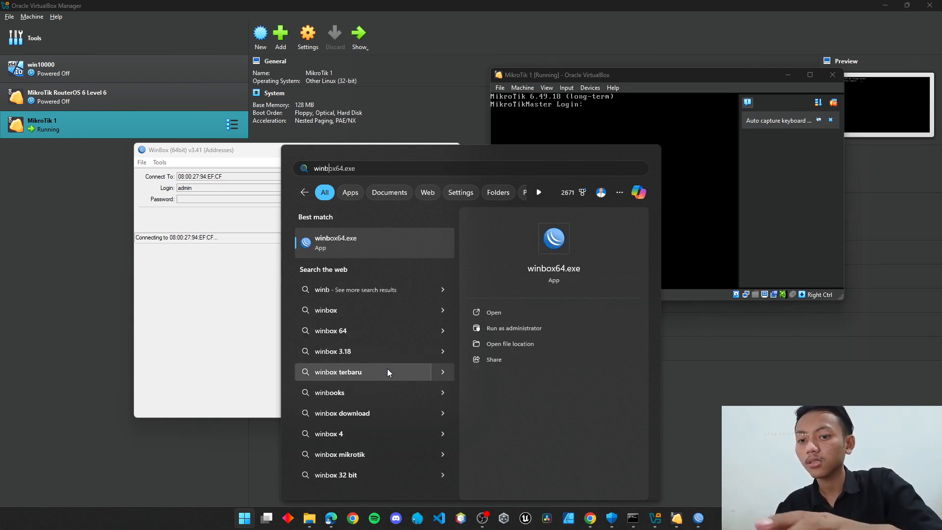
key(Escape)
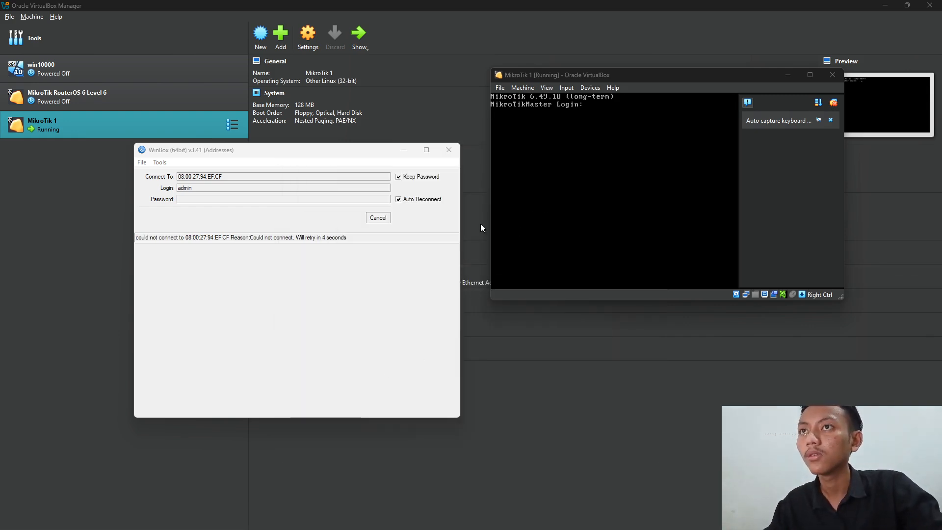
click(378, 217)
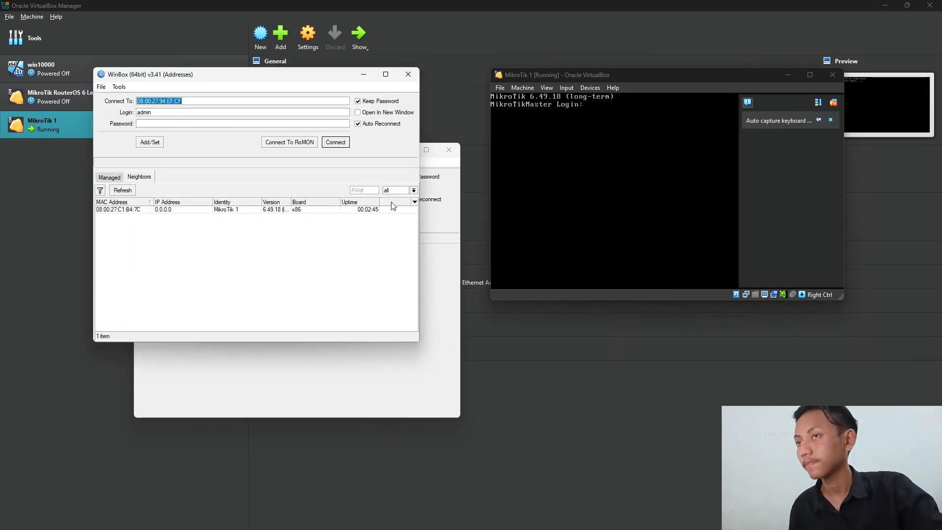
drag(212, 74, 475, 199)
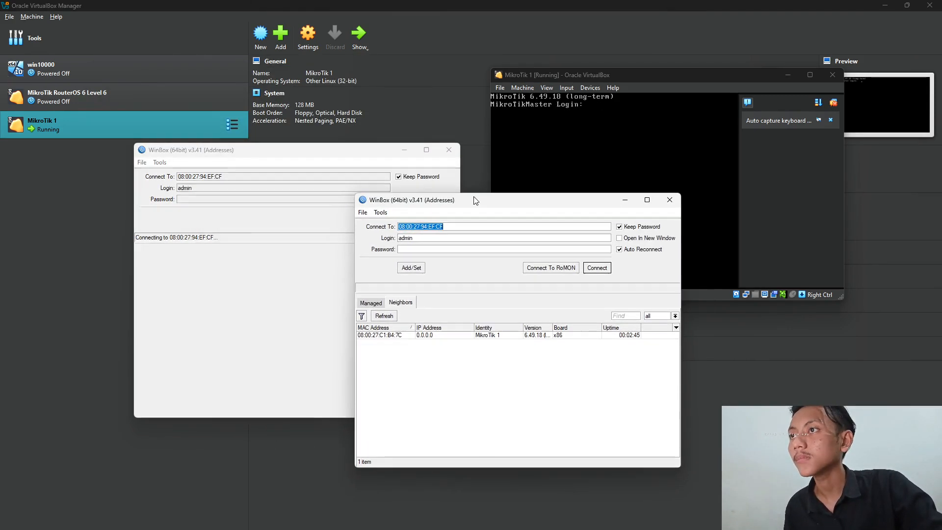
drag(324, 152, 232, 120)
click(419, 201)
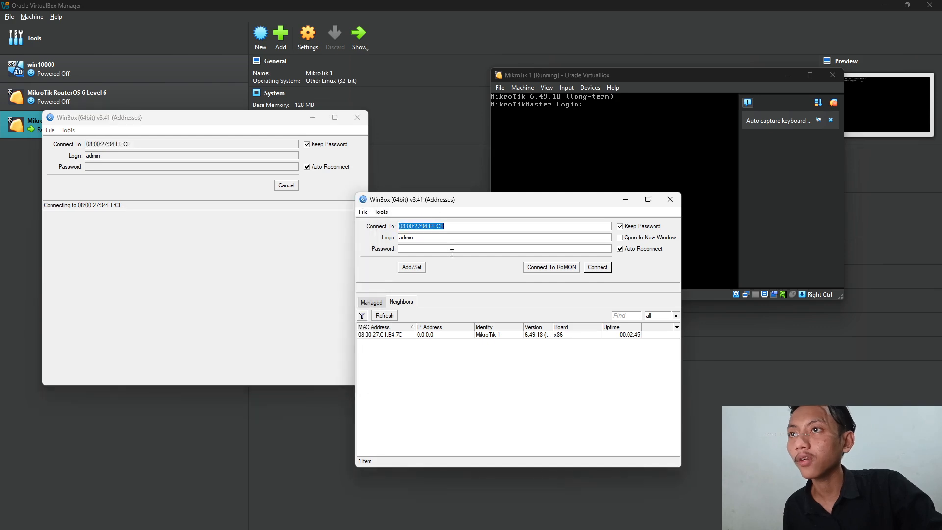
Select the MikroTik 1 neighbour at 08:00:27:C1:B4:7C and connect
click(380, 335)
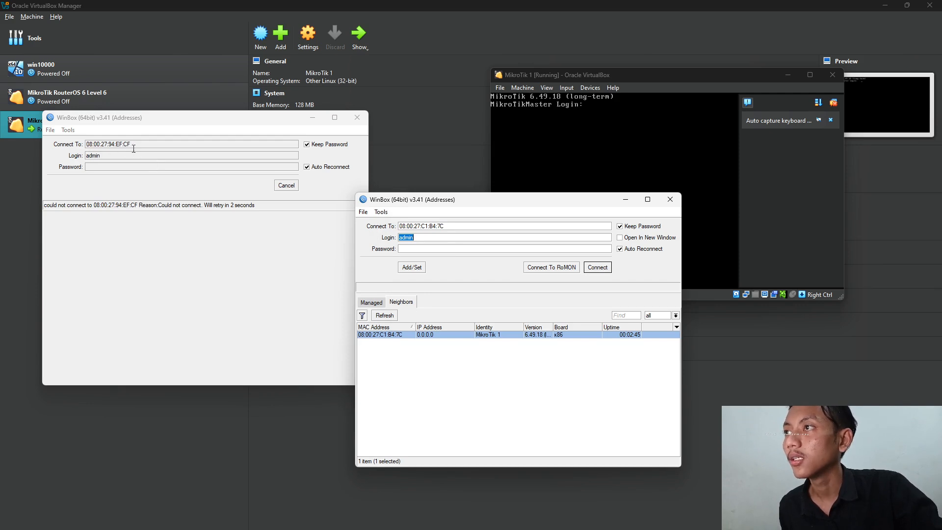
click(120, 147)
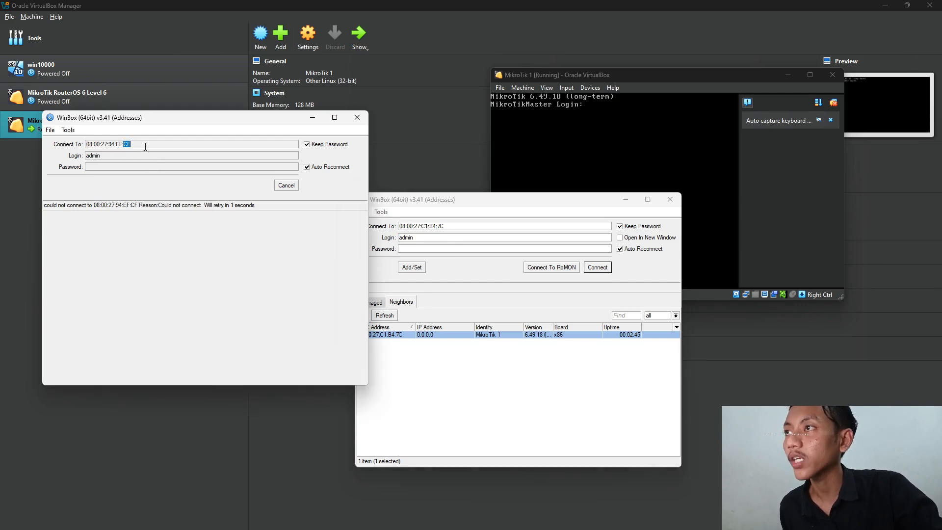
click(392, 337)
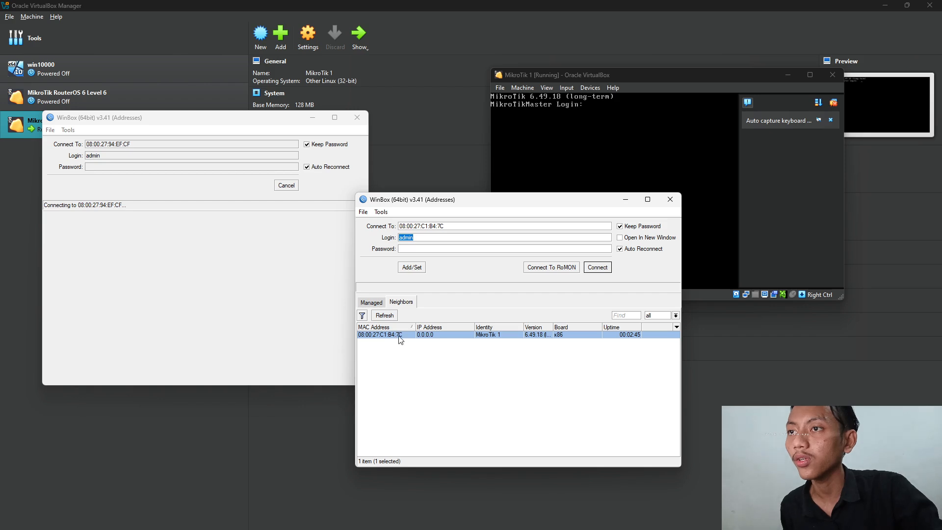
click(597, 268)
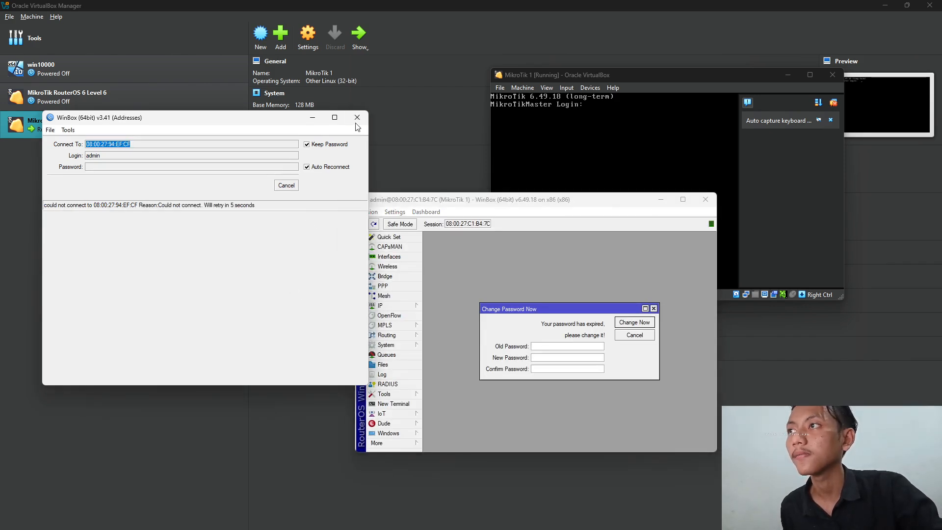
click(419, 306)
Close the leftover login window and check the System Identity shows MikroTik 1
click(357, 118)
click(401, 344)
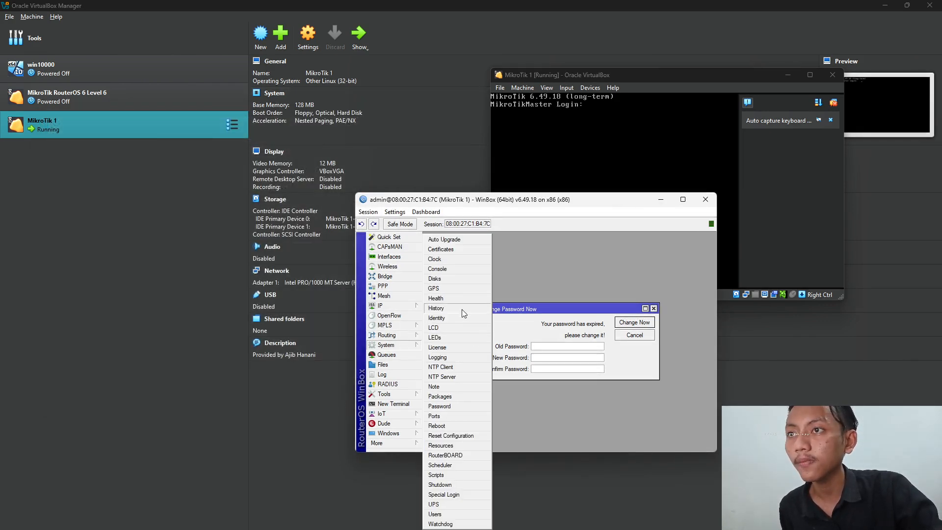
click(447, 318)
click(563, 330)
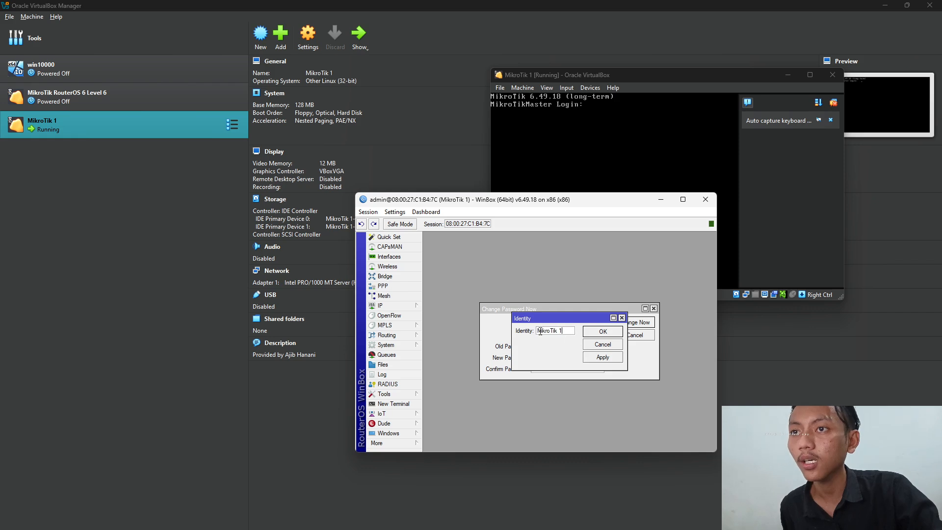
drag(539, 331, 576, 330)
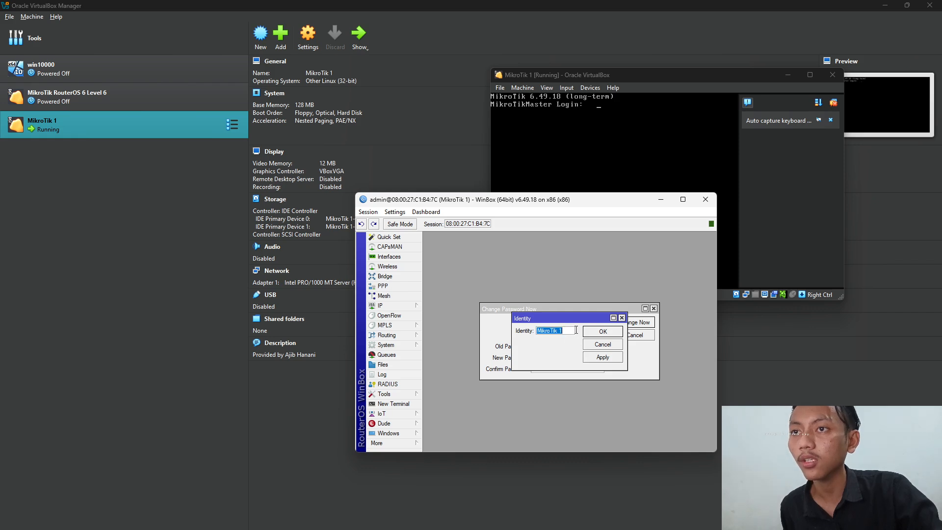
View the router's System License and Resources, then move the session window left
click(402, 344)
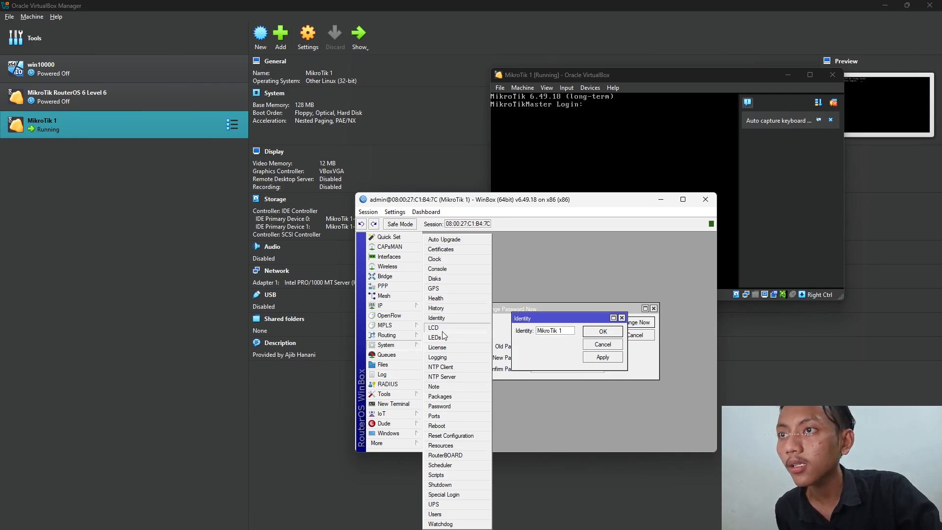
click(444, 347)
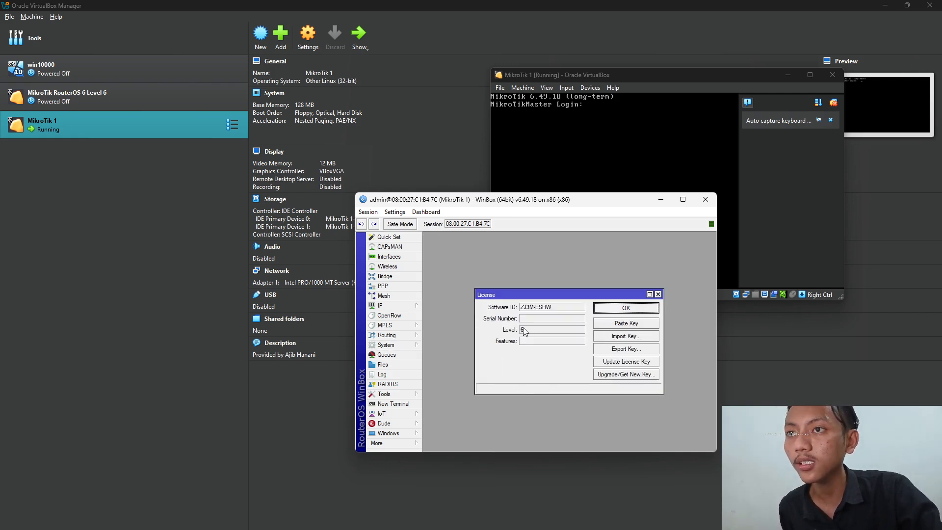
click(392, 346)
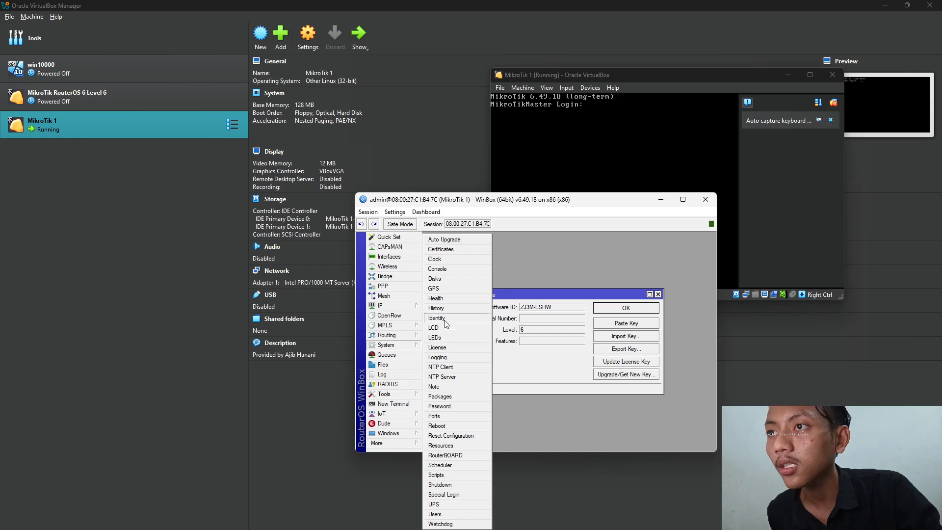
click(460, 446)
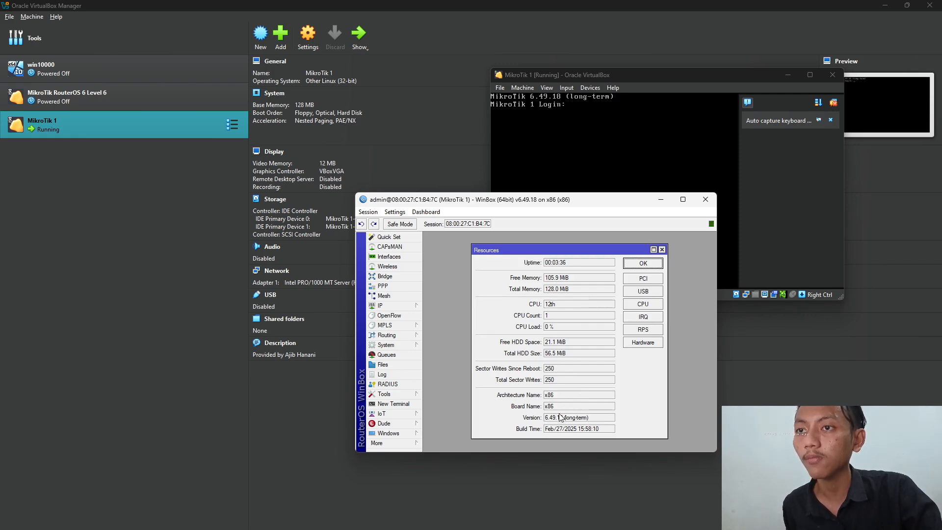
drag(631, 200, 410, 214)
Clone MikroTik RouterOS 6 Level 6 with its default clone name
click(210, 177)
right_click(138, 99)
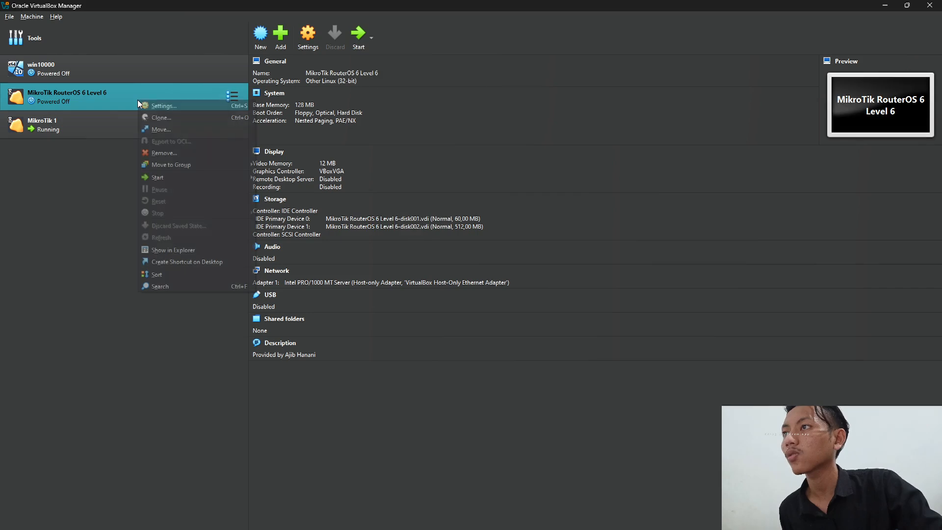
click(156, 120)
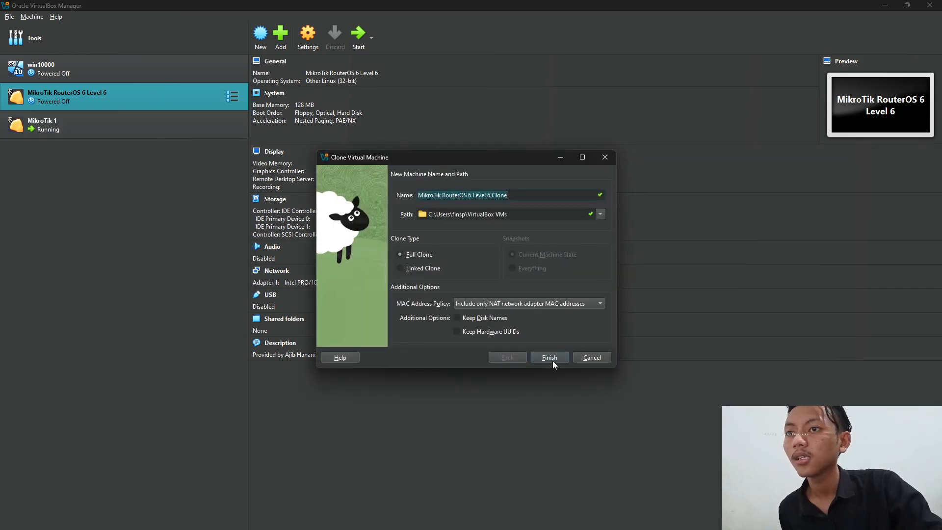
click(550, 360)
Start and cancel a second clone, then bring up the new clone's actions menu
click(113, 93)
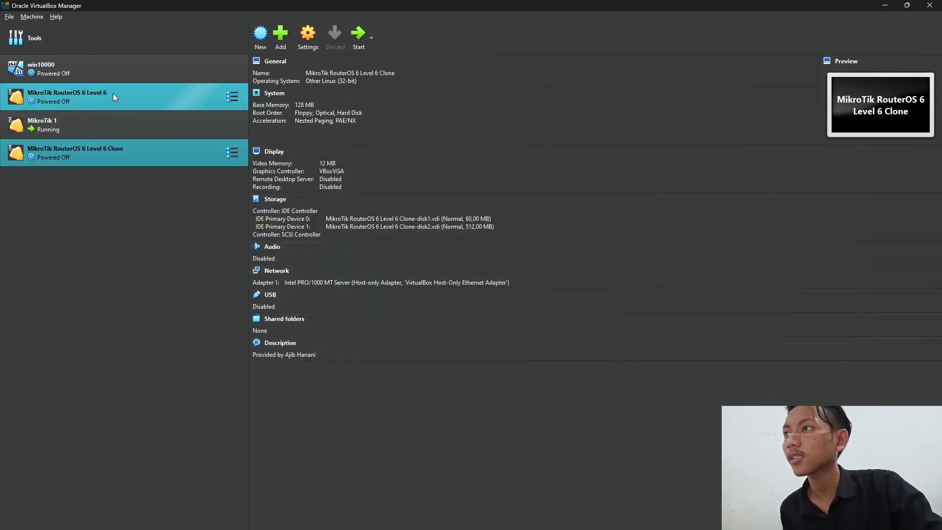
right_click(142, 93)
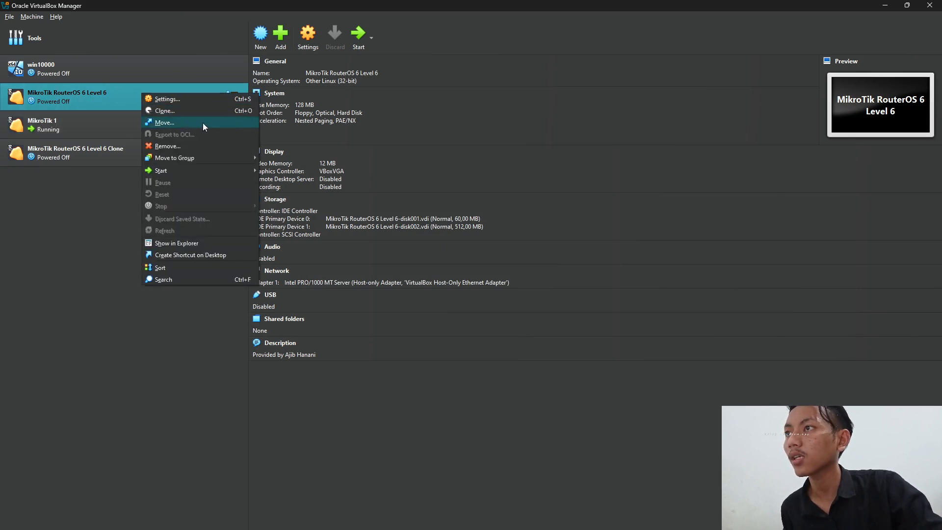
click(167, 111)
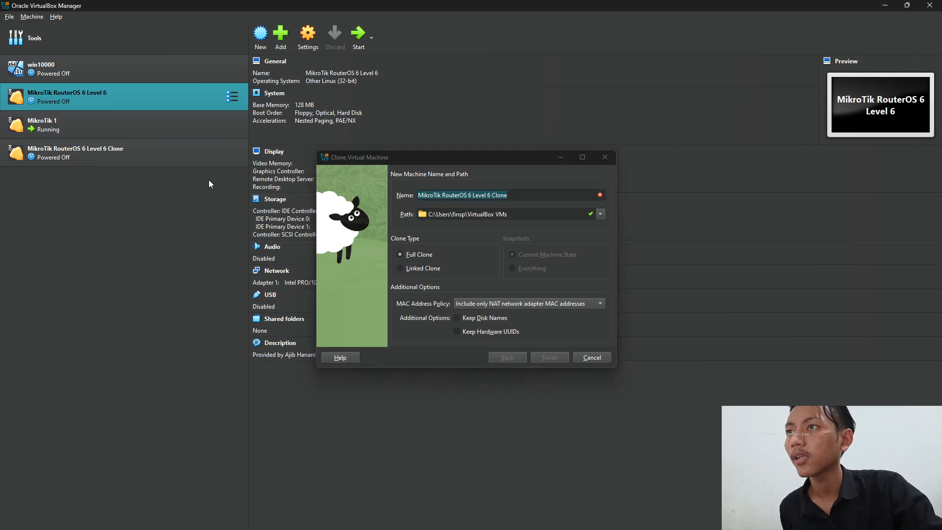
click(604, 157)
click(130, 144)
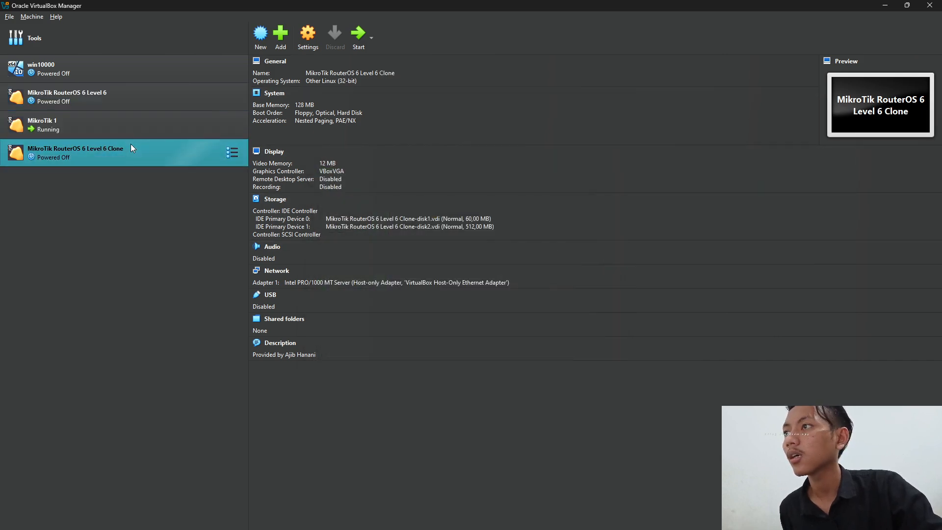
right_click(130, 145)
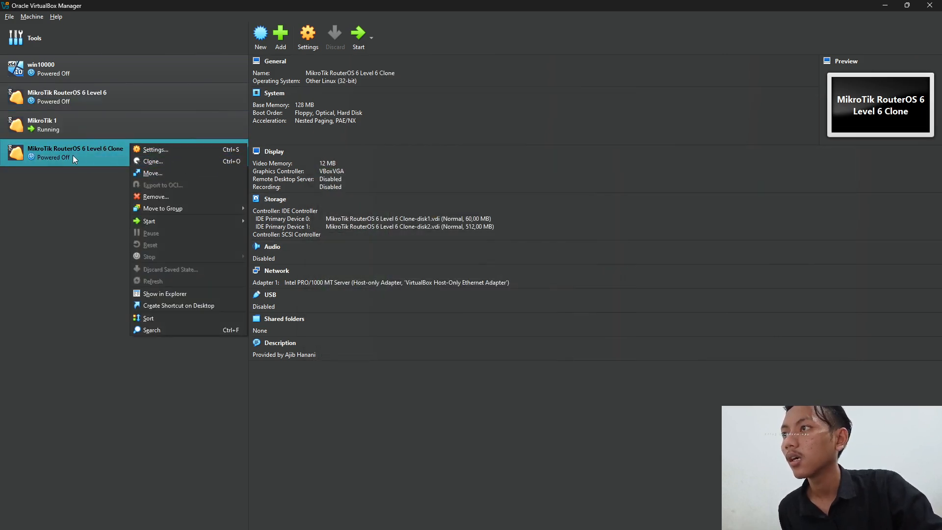
click(88, 151)
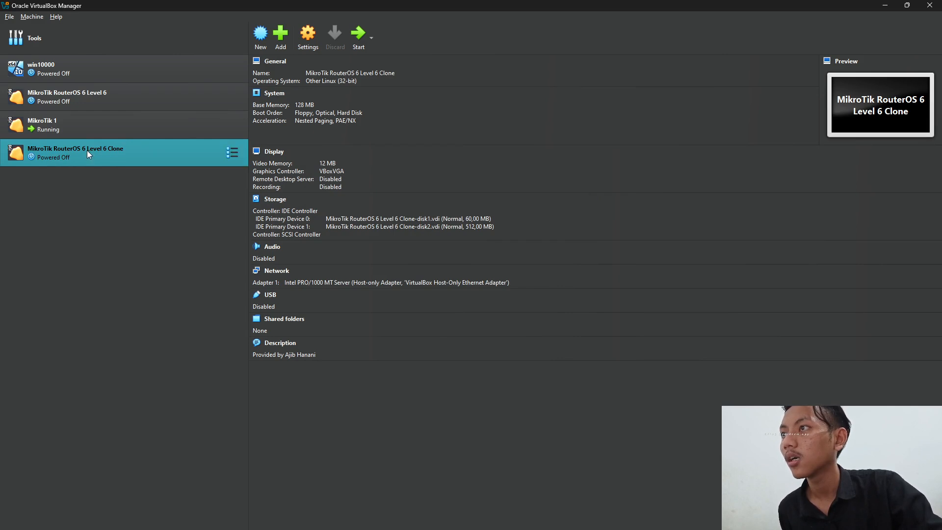
right_click(87, 151)
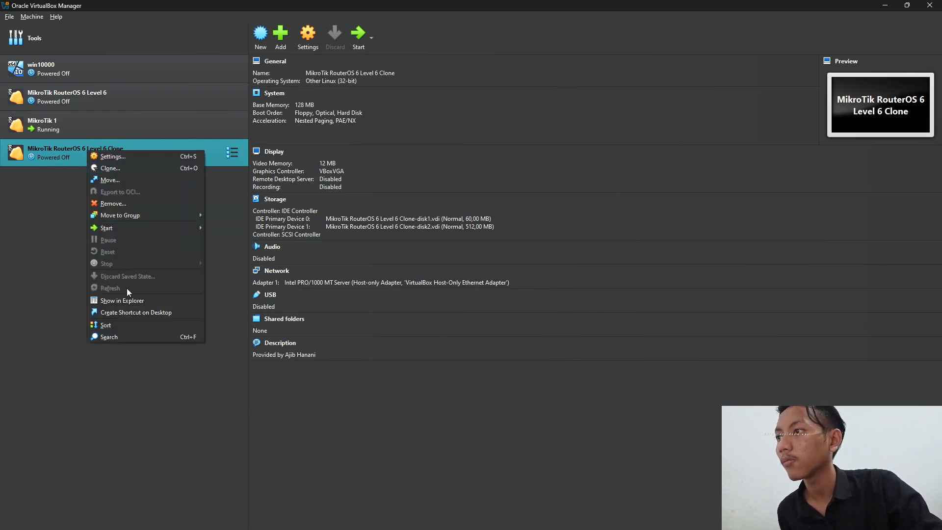
Delete the unwanted clone with its files and clone Level 6 as MikroTik 2
click(123, 203)
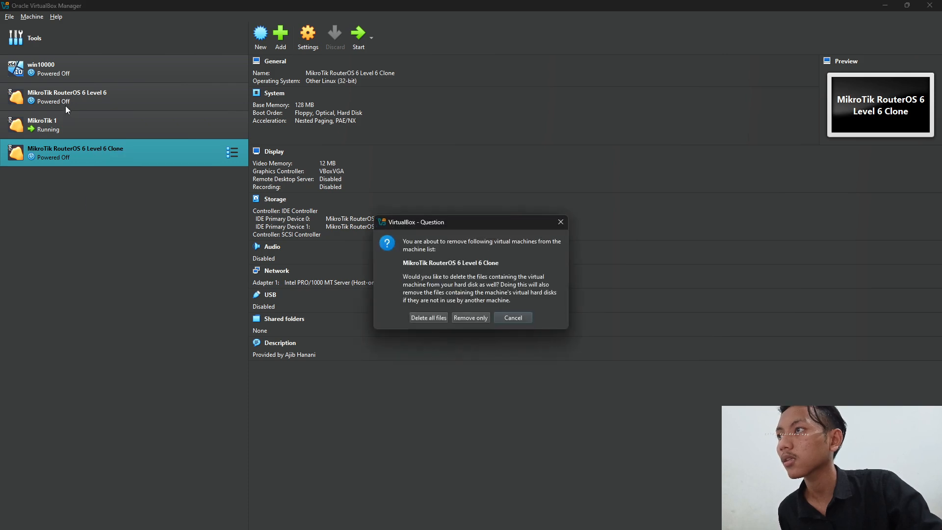
click(428, 318)
click(128, 100)
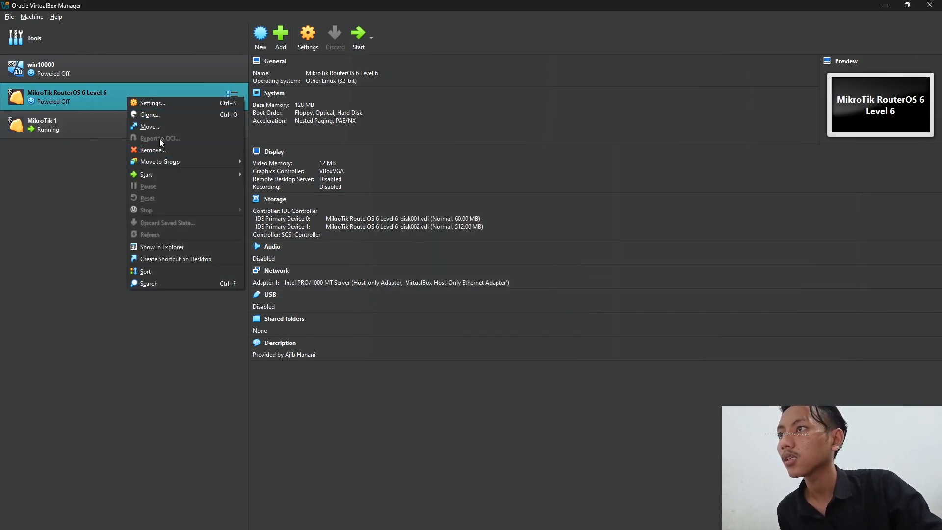
click(158, 116)
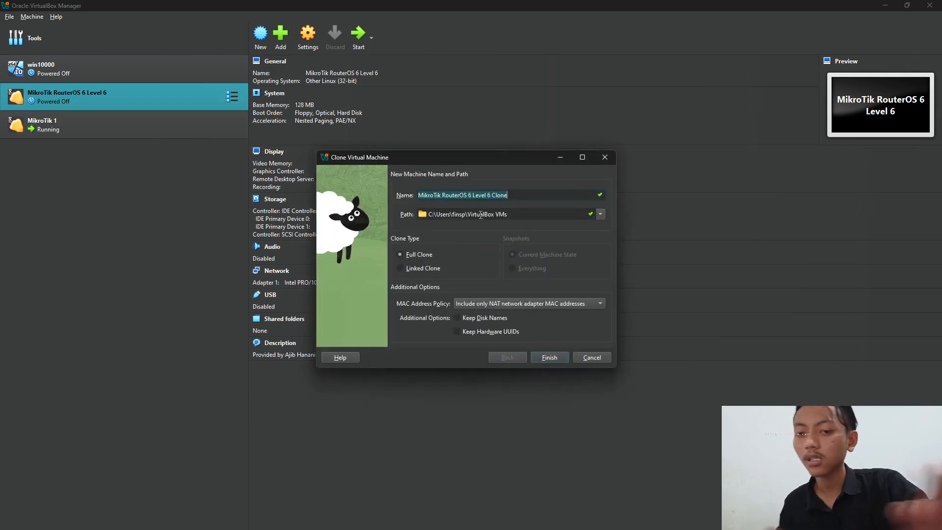
drag(443, 196, 534, 198)
text(2)
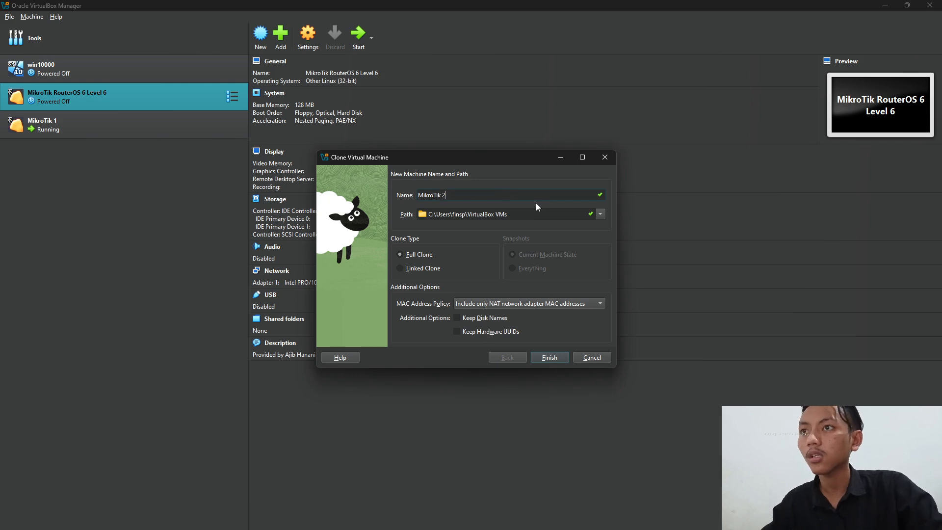
key(Return)
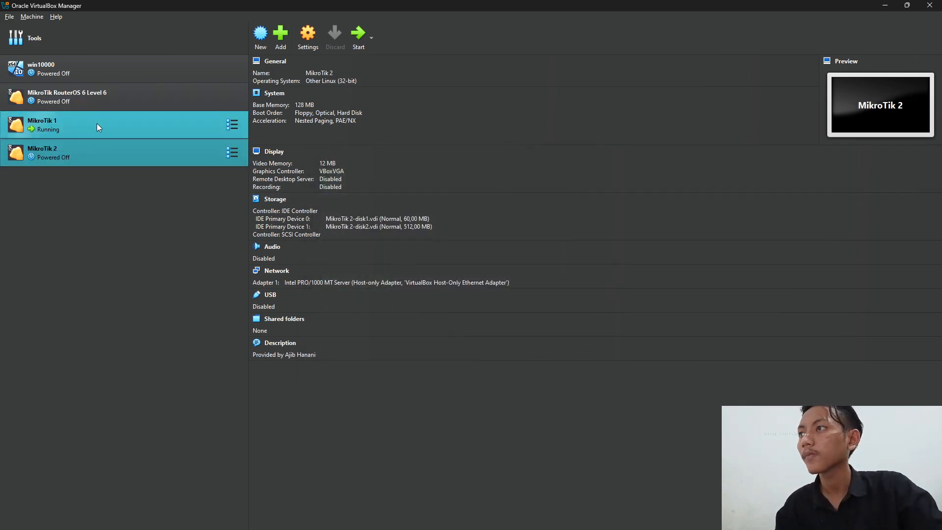
Clone Level 6 again as MikroTik 3, then show MikroTik 2's details
click(85, 102)
right_click(143, 95)
click(164, 112)
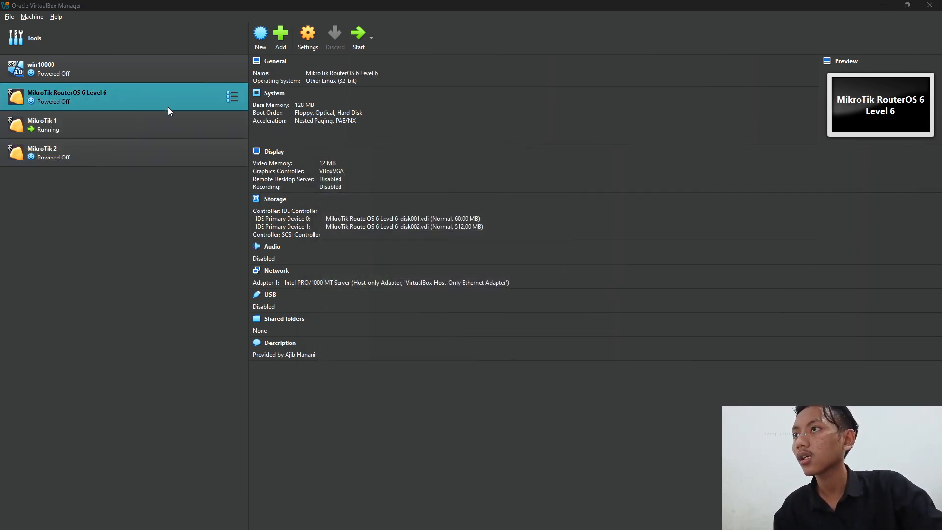
click(448, 195)
drag(439, 194, 495, 201)
key(BackSpace)
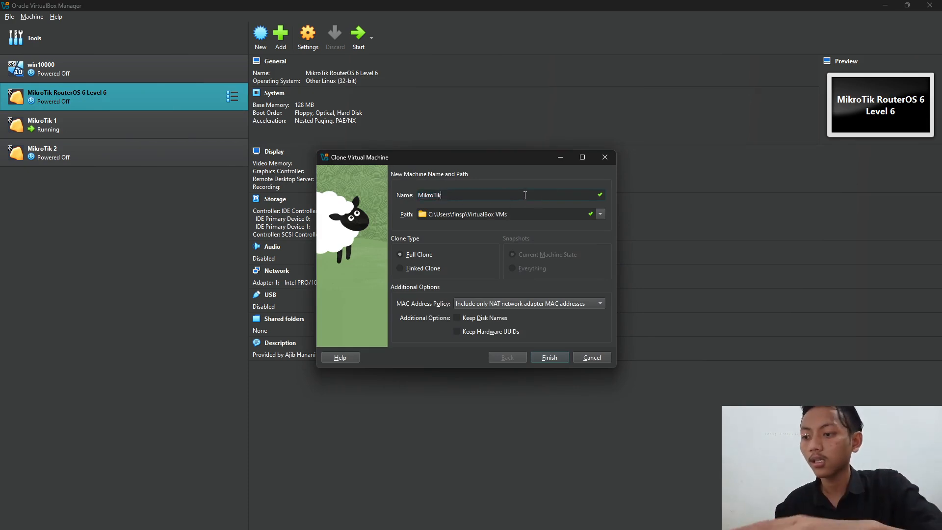
key(Return)
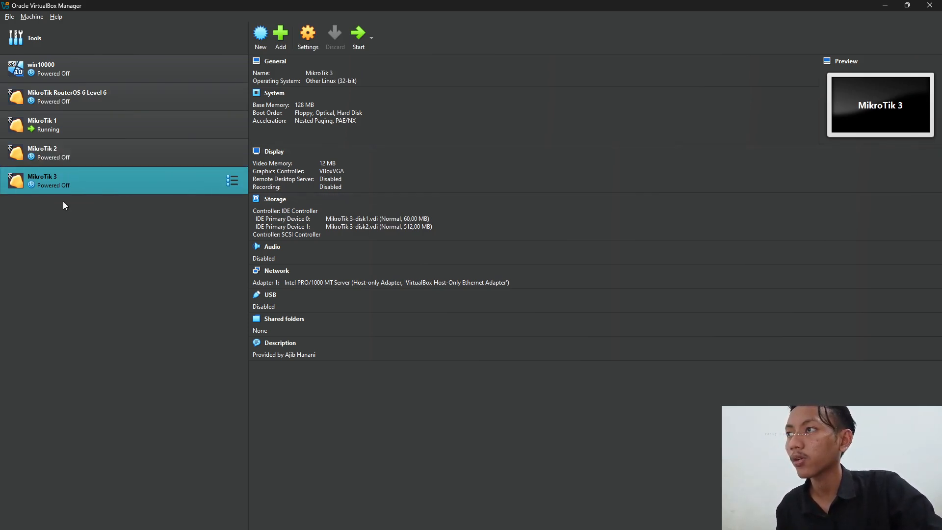
click(70, 155)
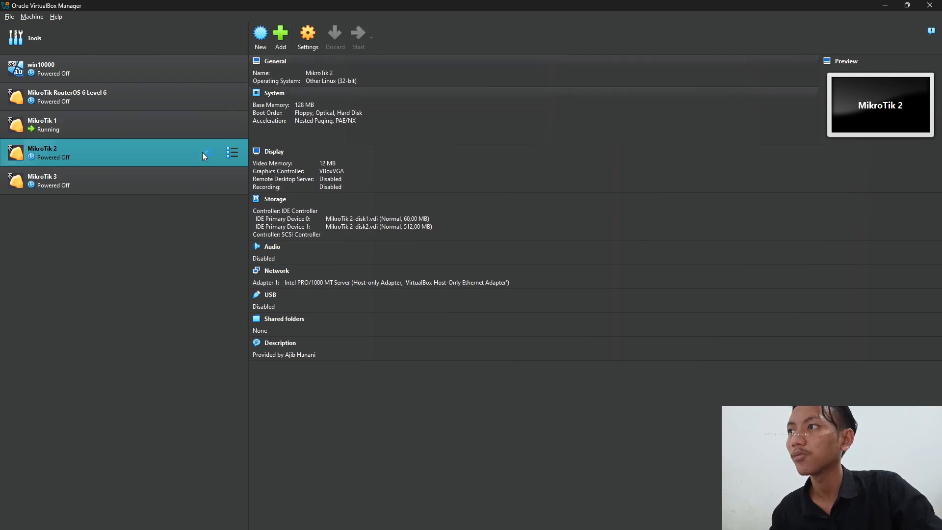
Start MikroTik 2 and MikroTik 3 together and arrange their consoles beside WinBox
click(58, 174)
double_click(364, 51)
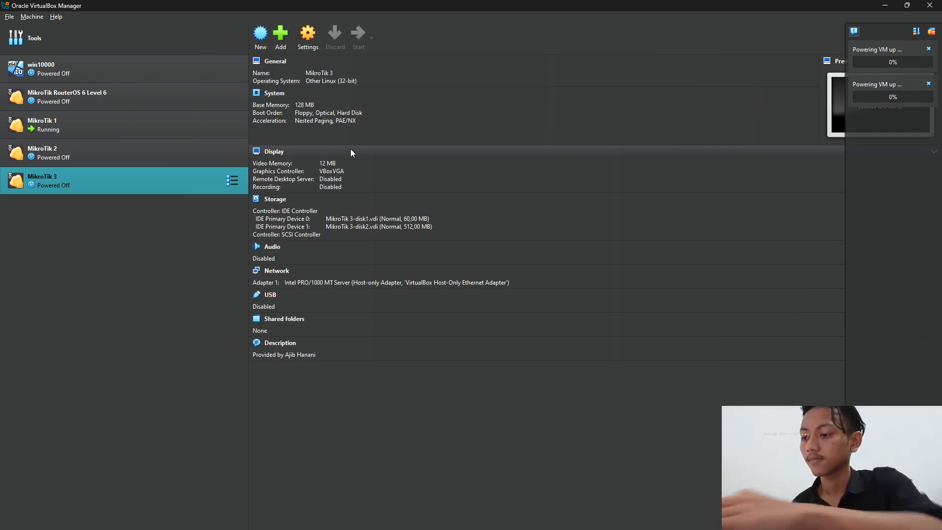
key(alt+Tab)
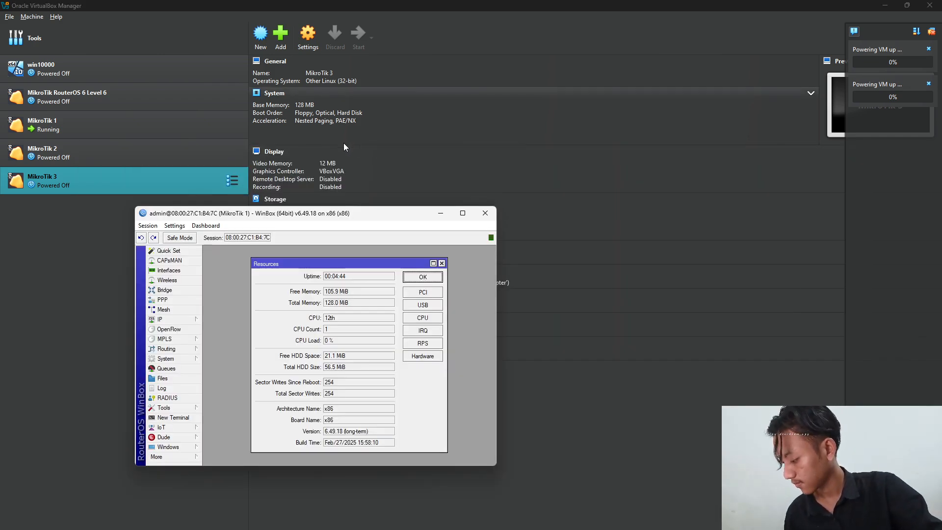
key(Num_Lock)
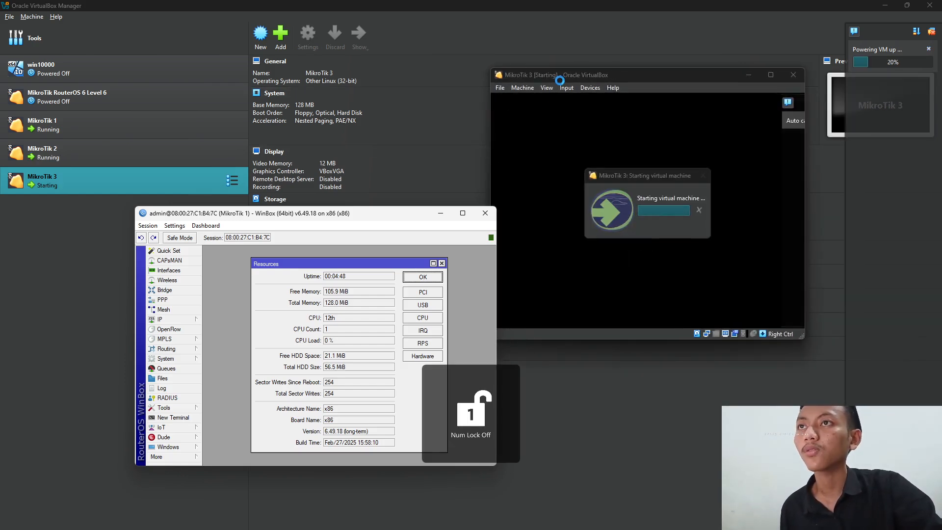
click(568, 72)
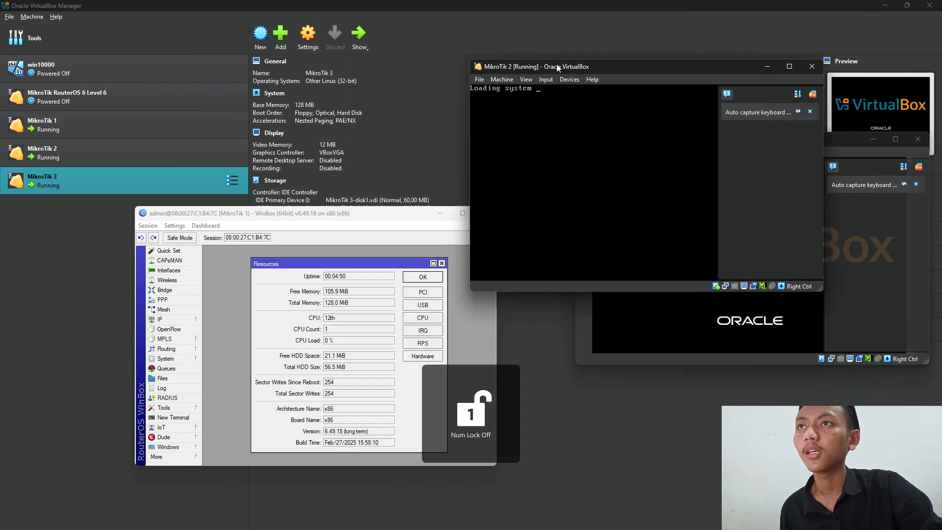
drag(568, 72, 438, 29)
drag(735, 142, 740, 88)
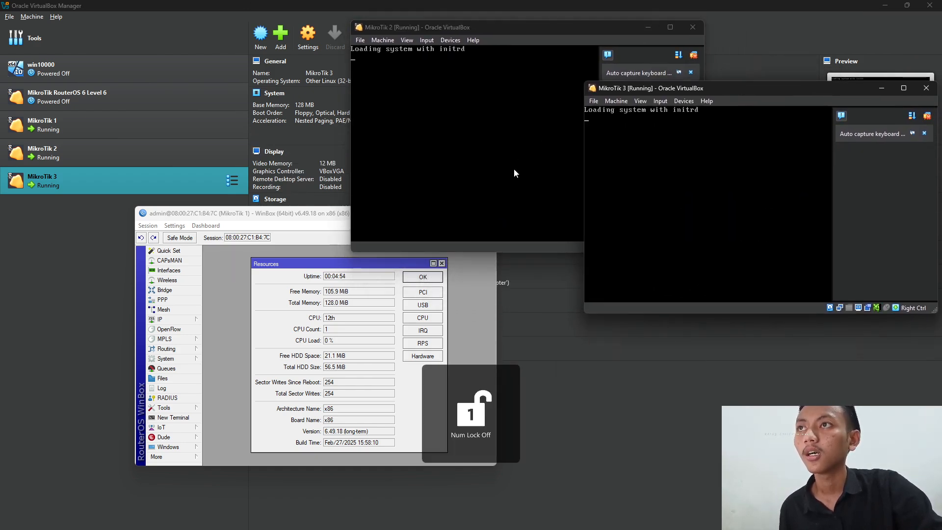
drag(300, 213, 218, 213)
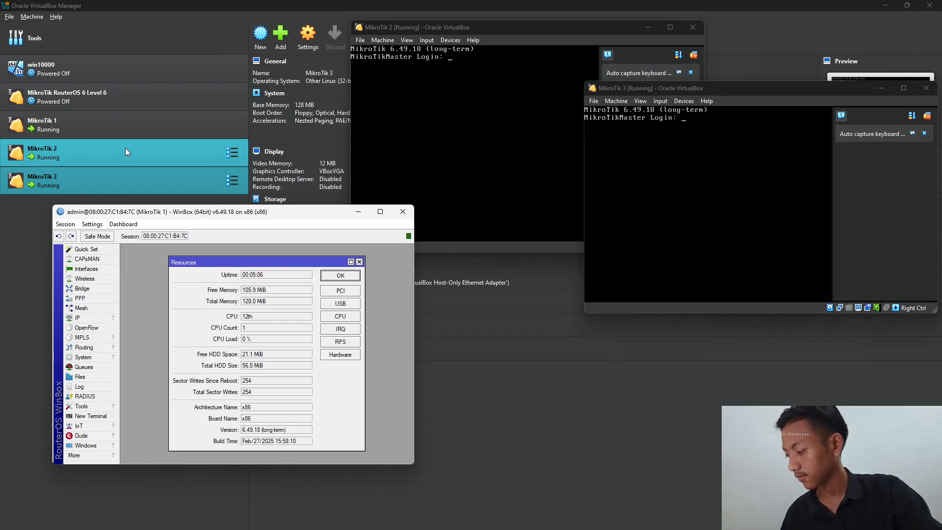
Launch a second copy of WinBox and place it right of the MikroTik 1 session
ctrl+click(122, 152)
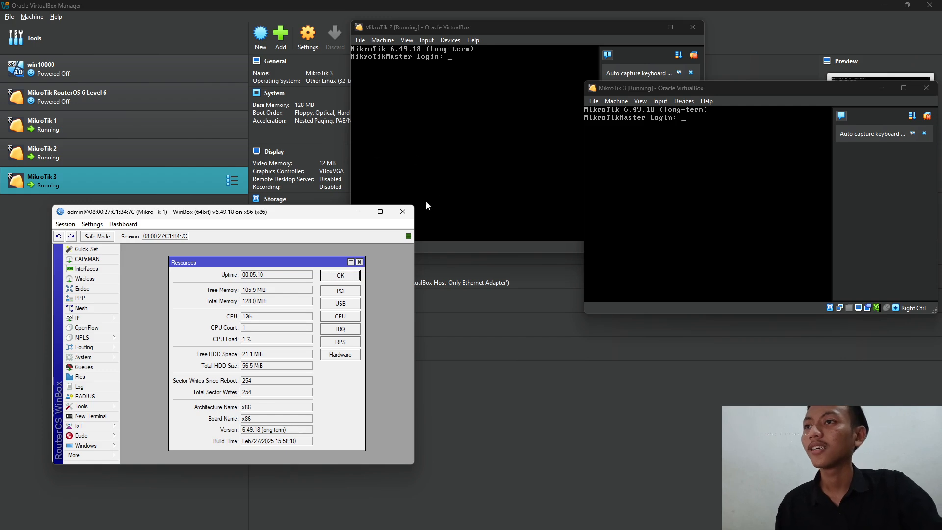
key(super)
text(wi)
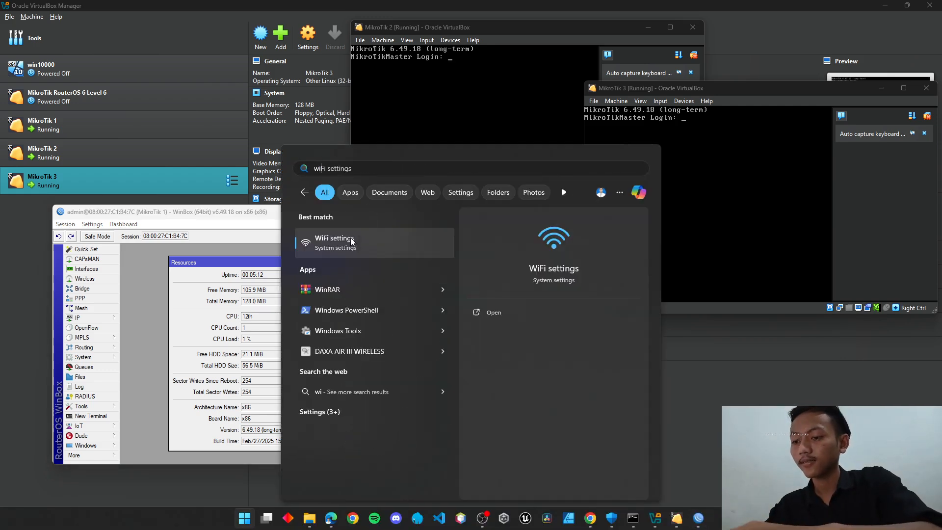
text(nb)
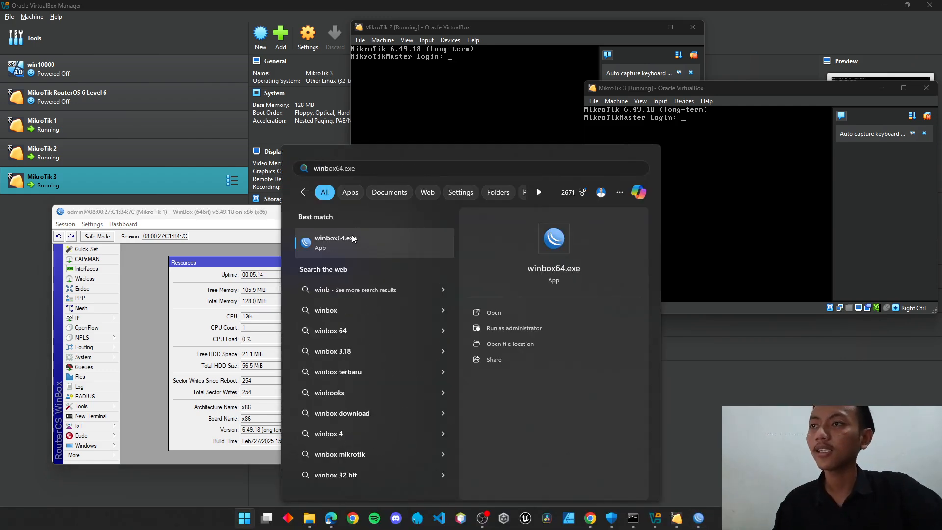
click(352, 233)
drag(230, 105, 625, 210)
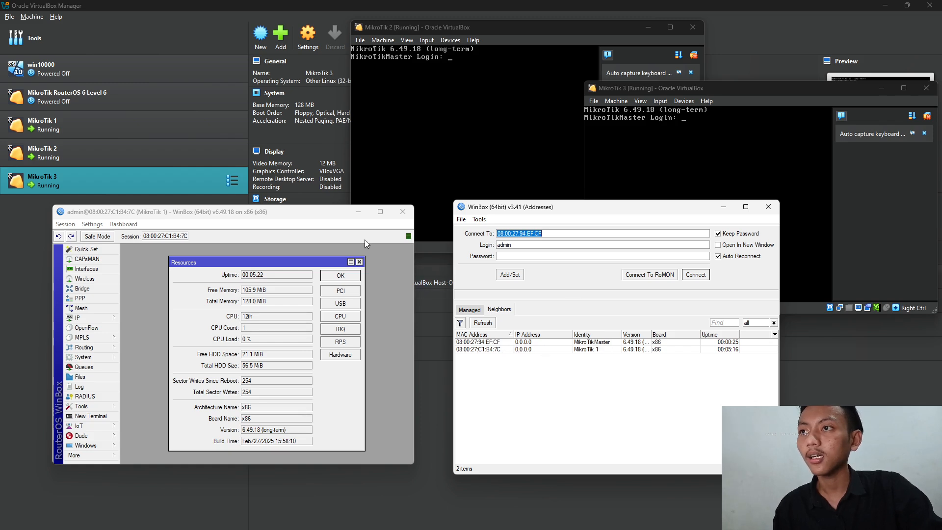
drag(336, 220, 306, 191)
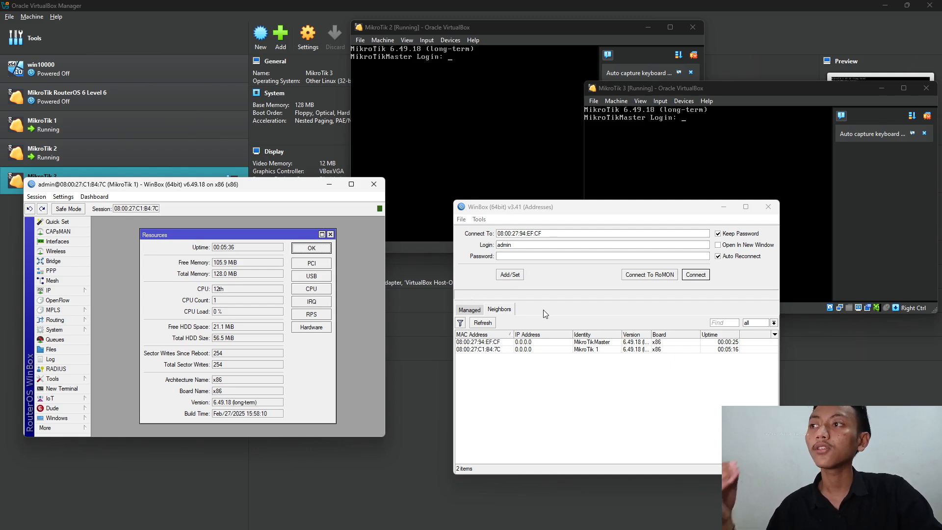
Try repeatedly to connect to MikroTikMaster from Neighbors, refreshing the list between attempts
click(496, 342)
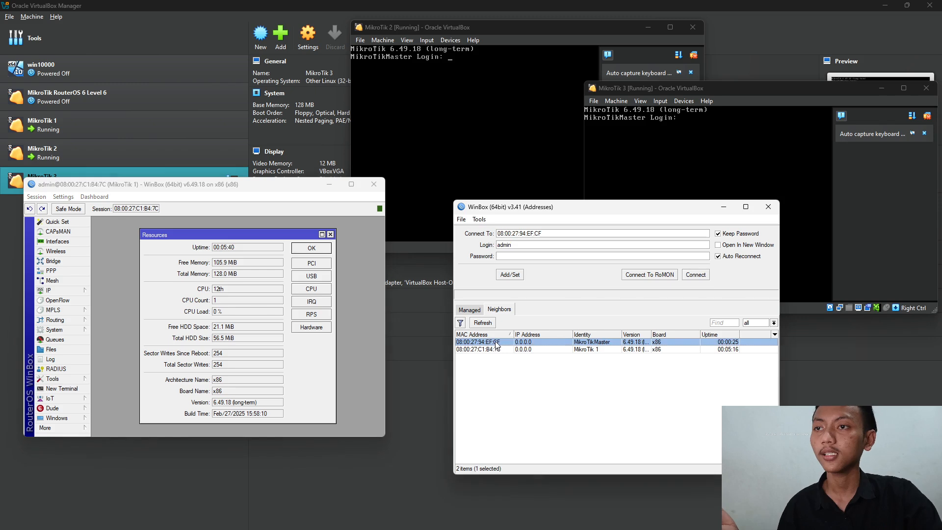
click(696, 277)
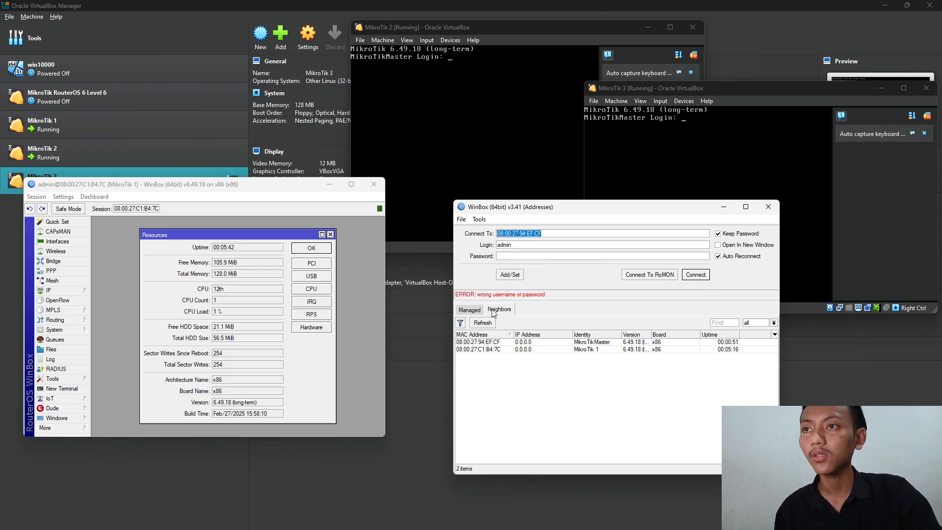
click(492, 324)
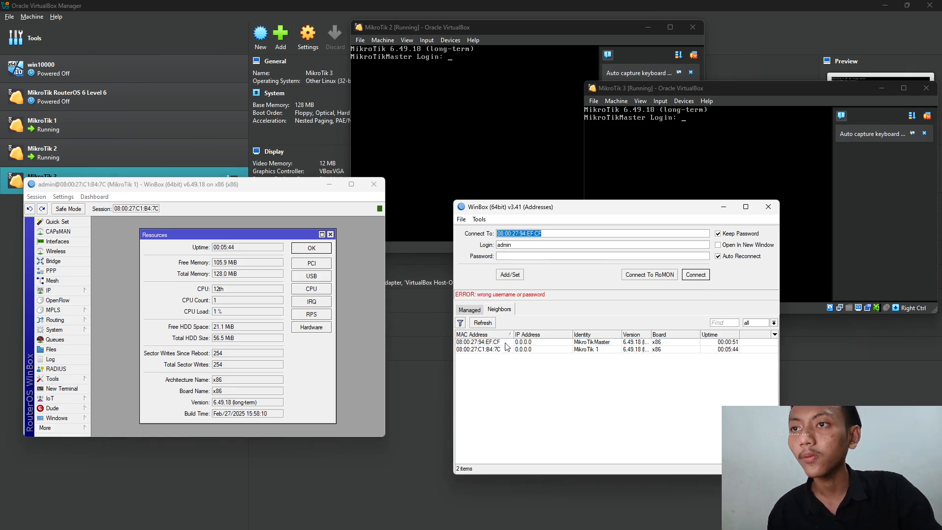
click(507, 343)
click(693, 278)
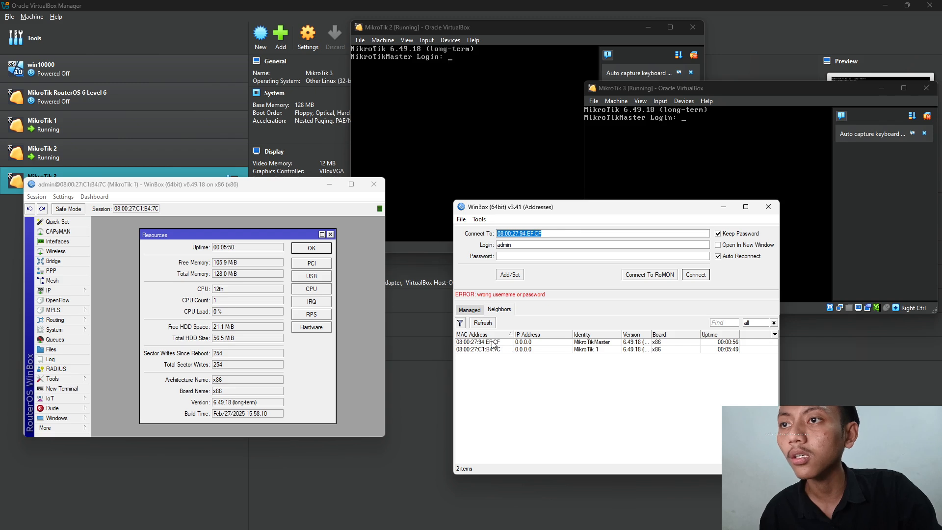
click(494, 343)
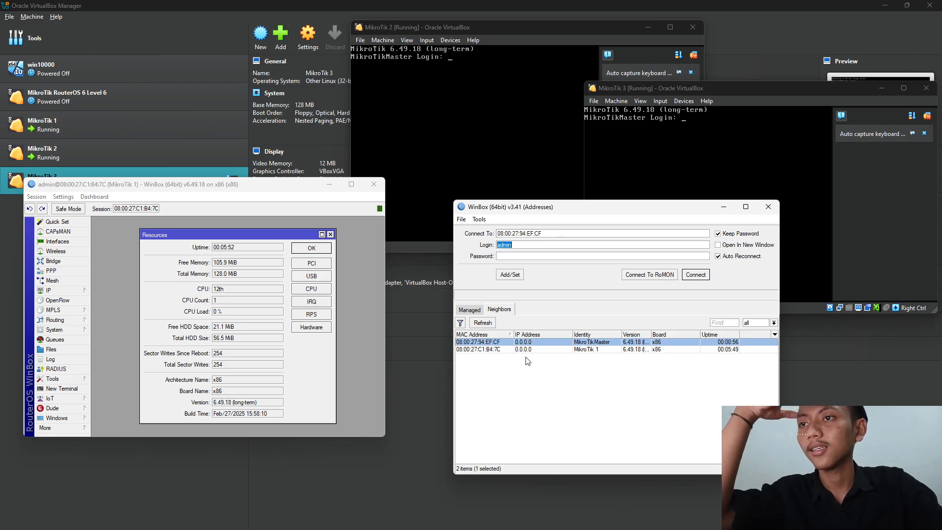
click(694, 275)
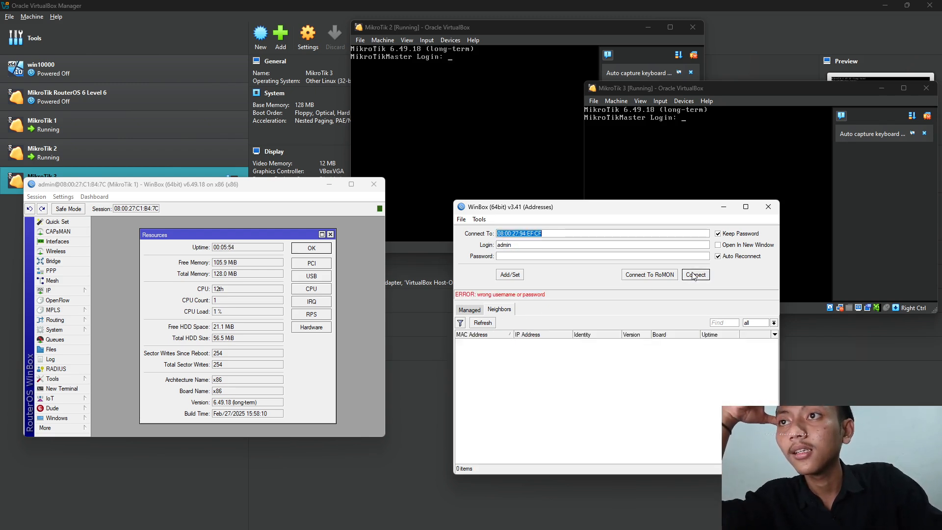
Power off the MikroTik 3 VM, refresh Neighbors, and log into MikroTikMaster
click(623, 158)
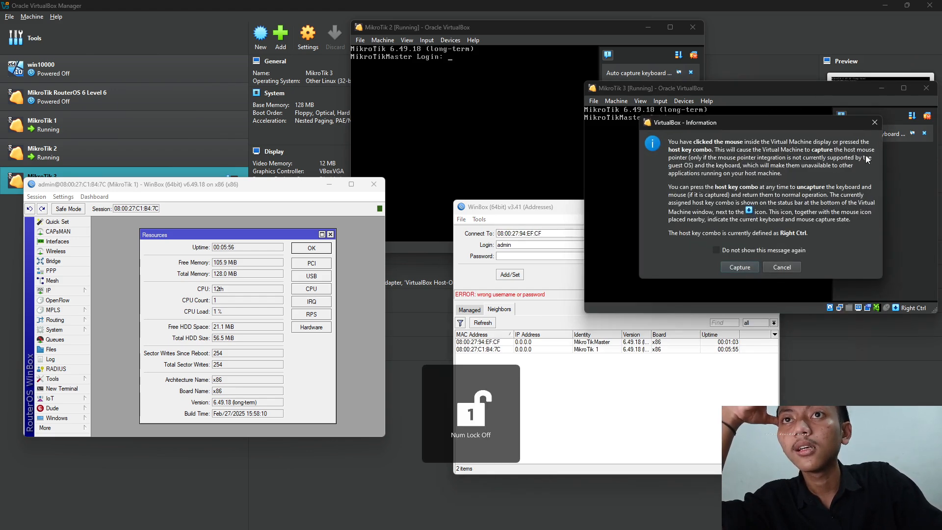
click(874, 122)
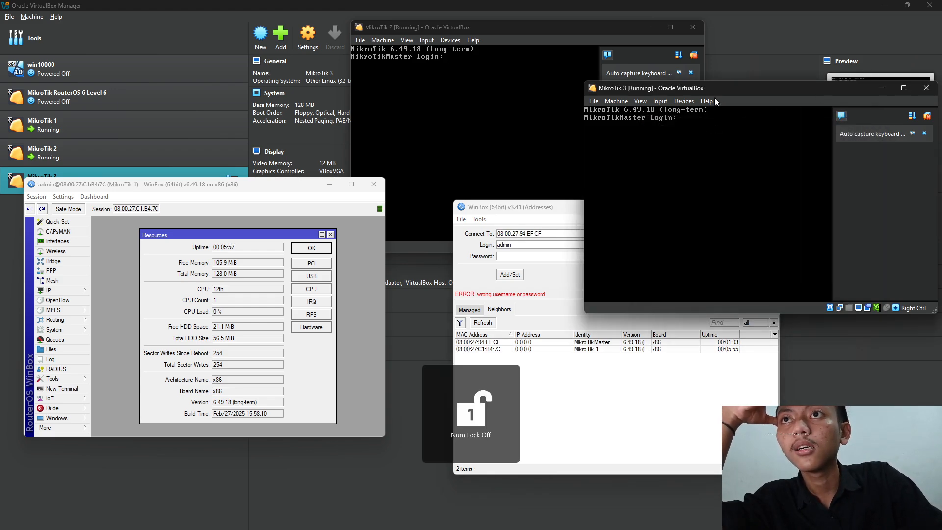
click(926, 88)
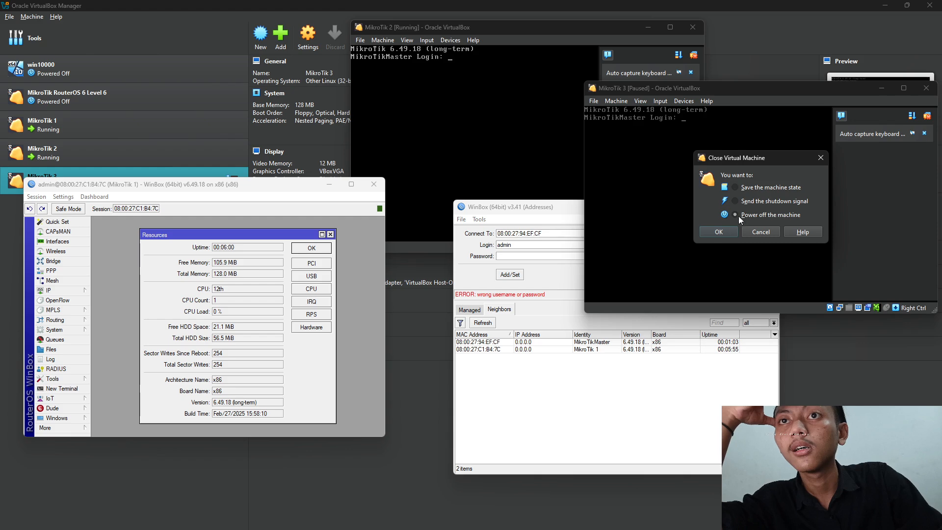
click(719, 231)
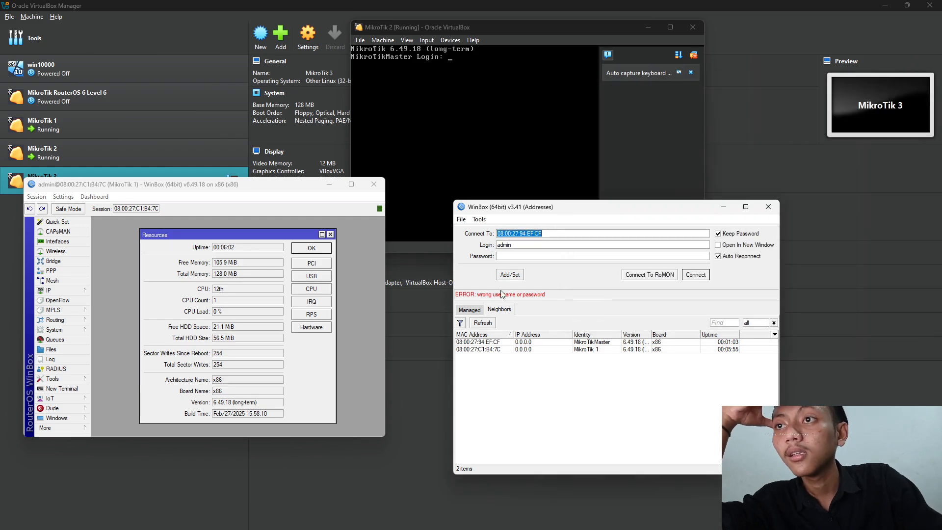
click(482, 323)
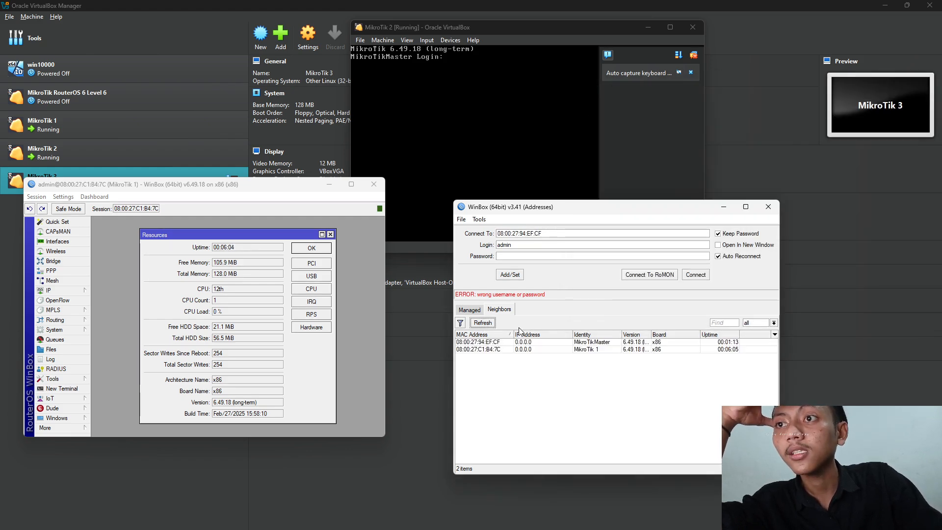
click(492, 342)
click(696, 275)
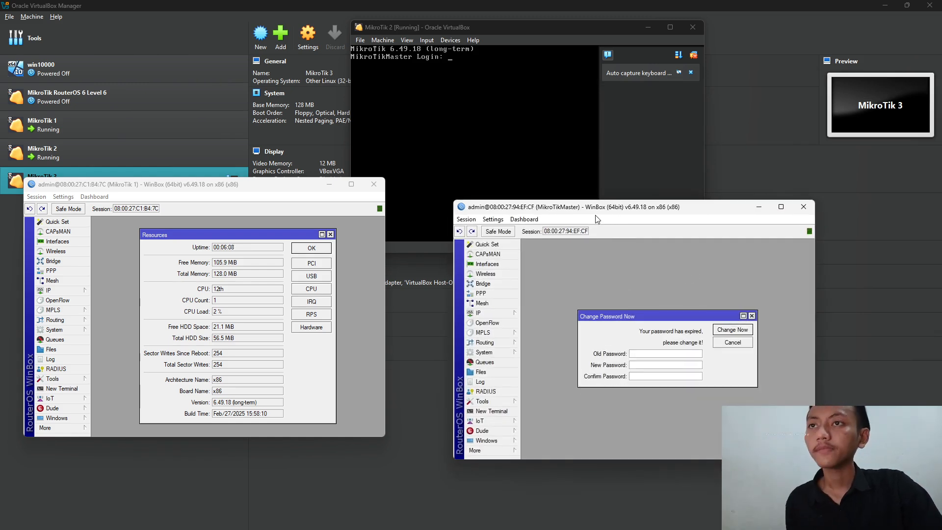
Reset the MAC address of MikroTikMaster's ether1-HostOnlyAdapter interface from the Interfaces list
drag(599, 209, 595, 158)
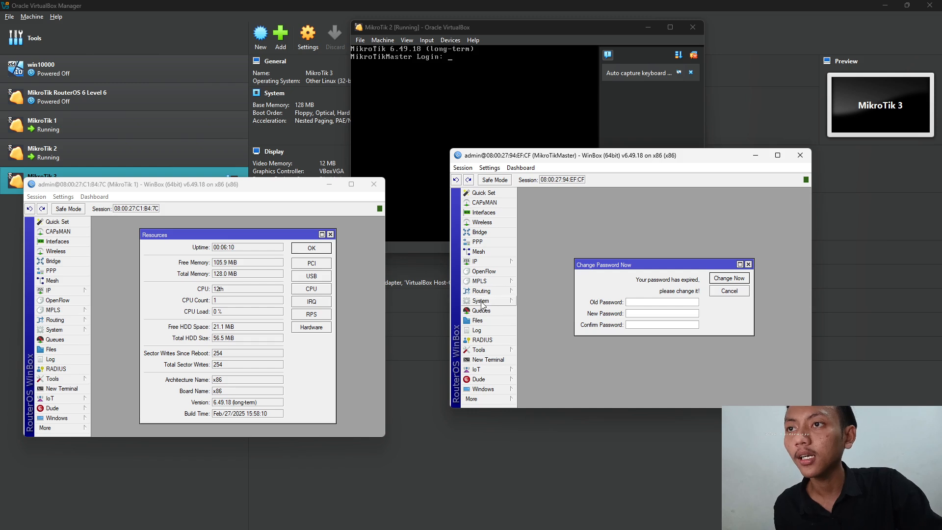
mouse_move(480, 300)
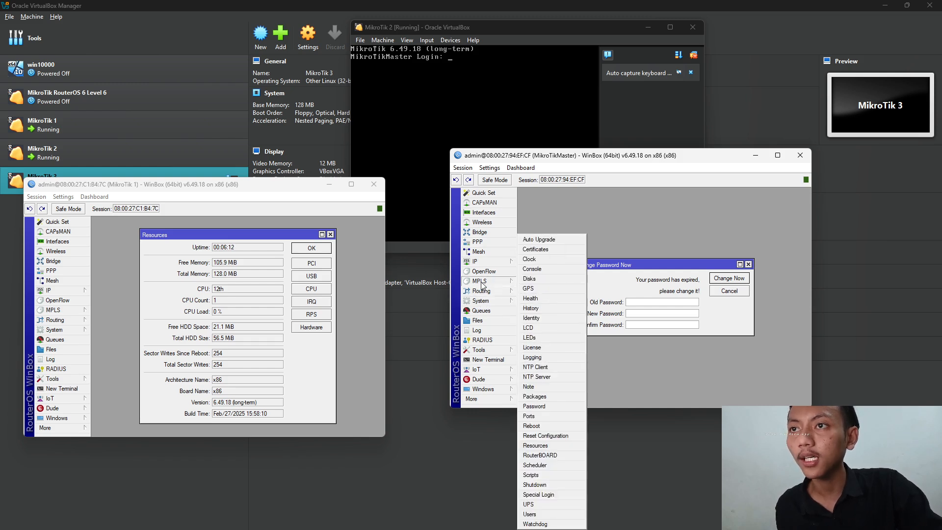
click(493, 214)
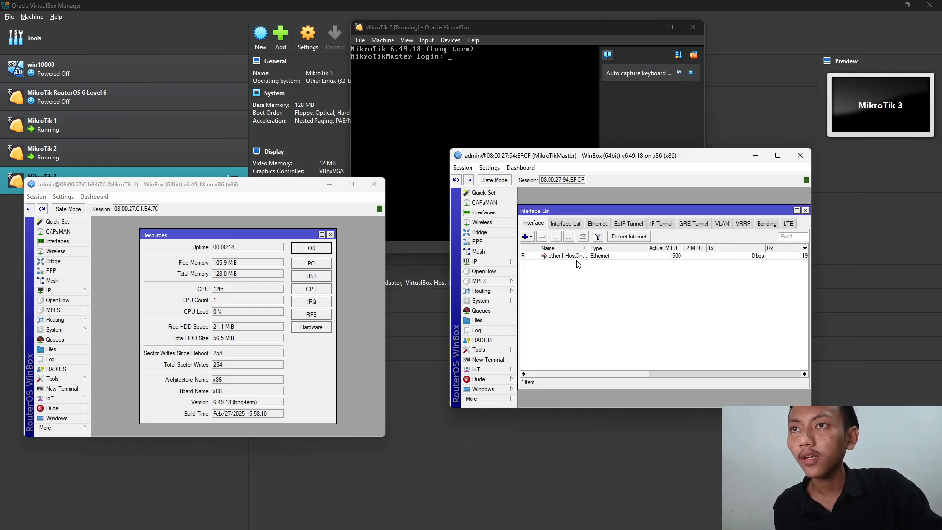
click(555, 256)
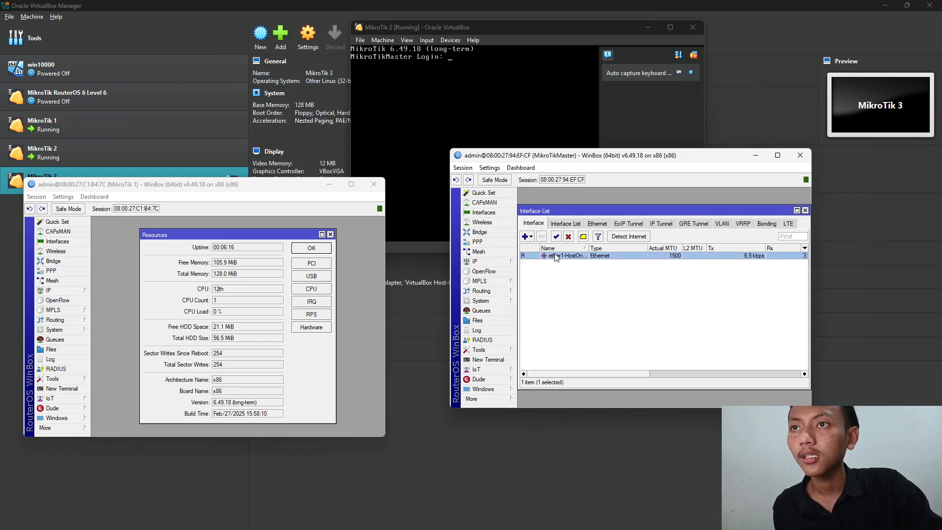
double_click(556, 256)
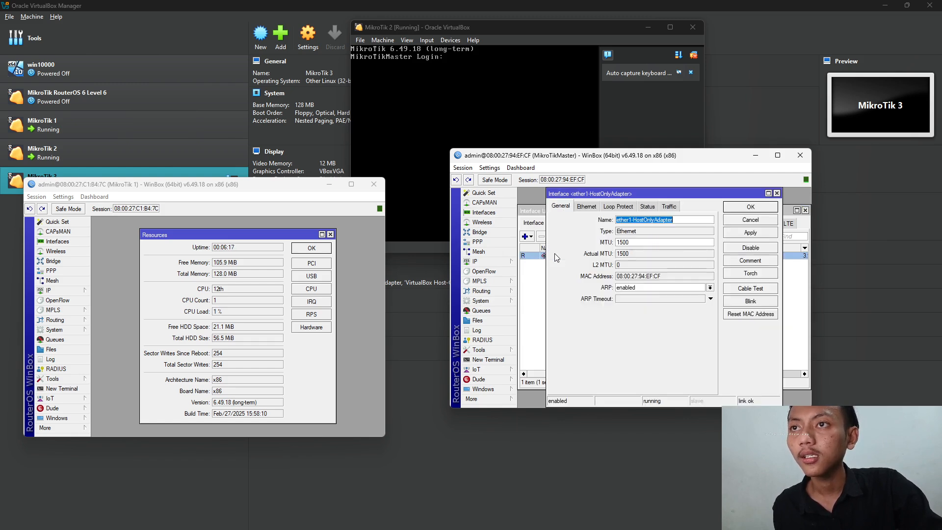
click(754, 315)
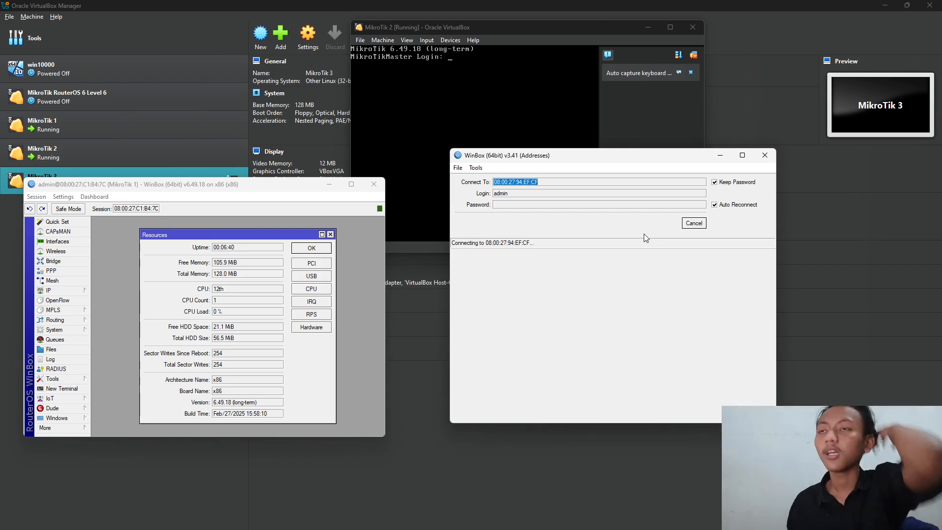
Launch a new WinBox from the Start search
key(super)
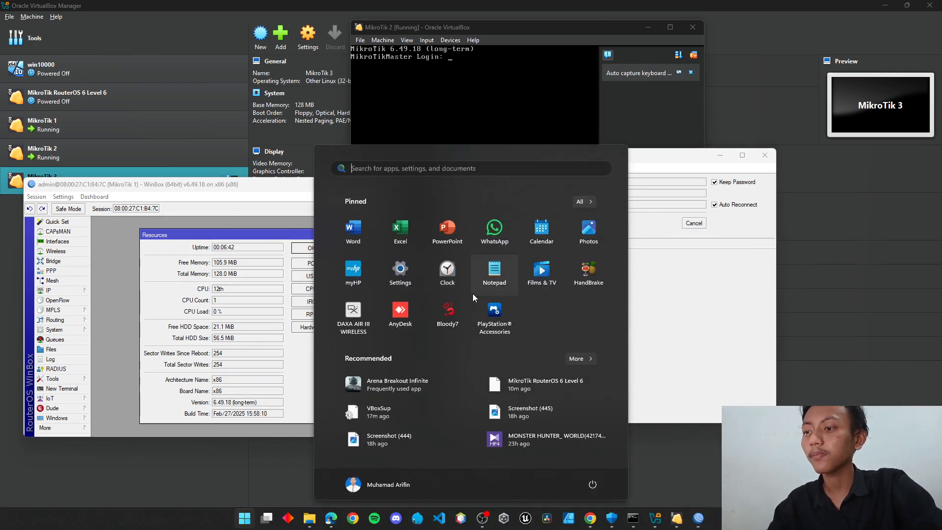
text(wimb)
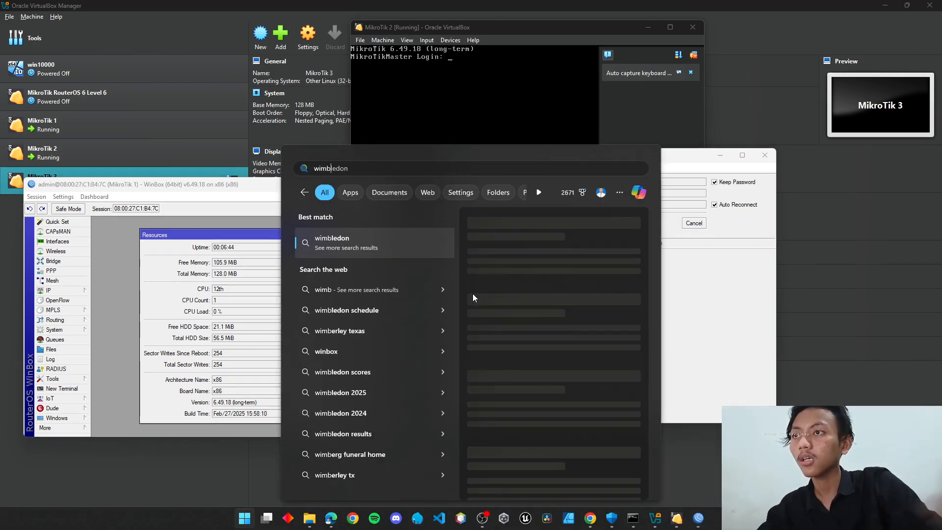
key(BackSpace)
key(BackSpace)
key(BackSpace)
text(inb)
key(Return)
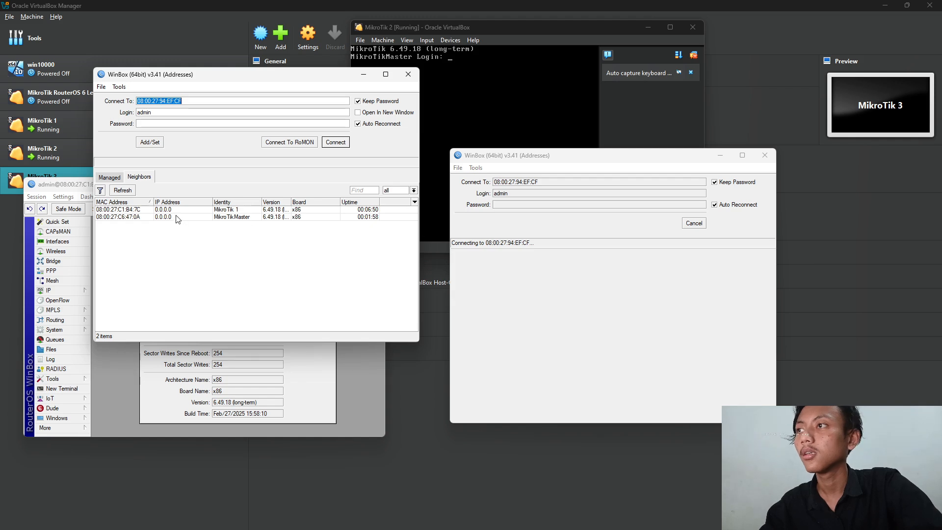
Refresh Neighbors and connect to the MikroTikMaster router at 08:00:27:C6:47:0A
click(122, 191)
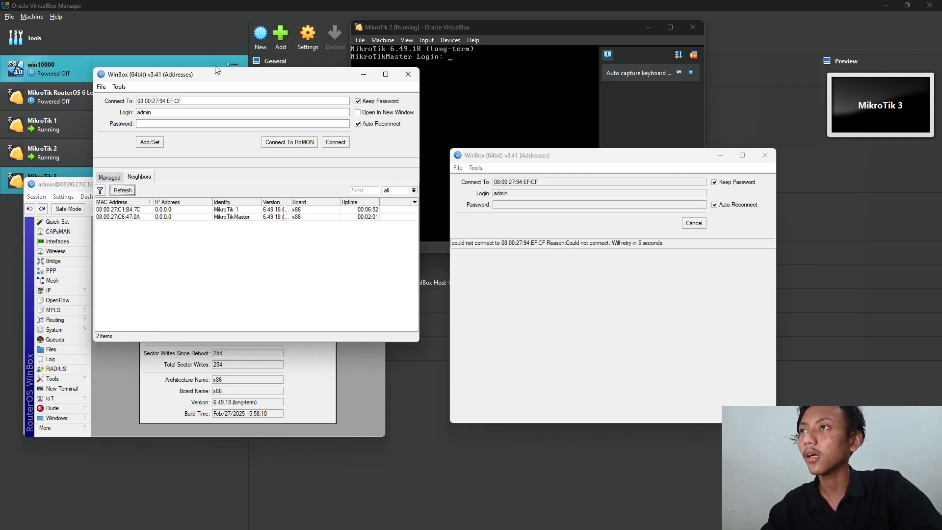
drag(210, 74, 246, 17)
click(544, 171)
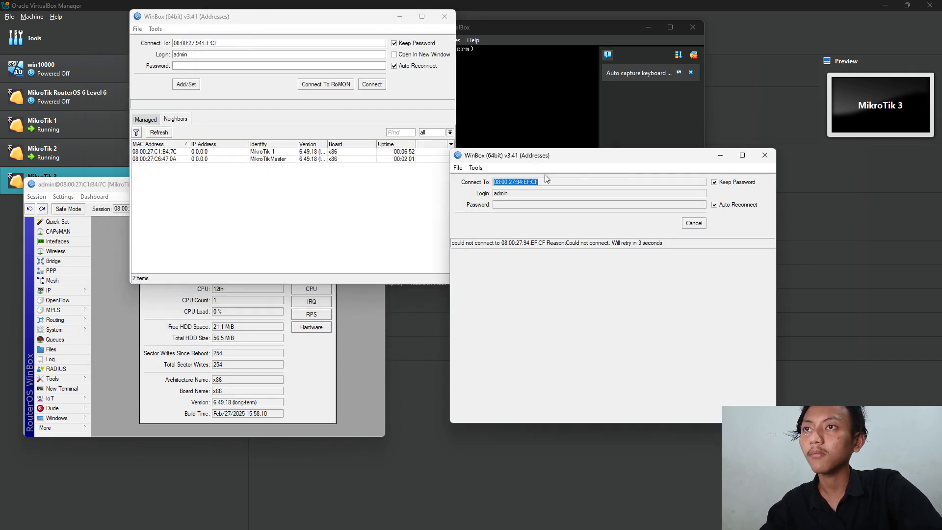
click(531, 182)
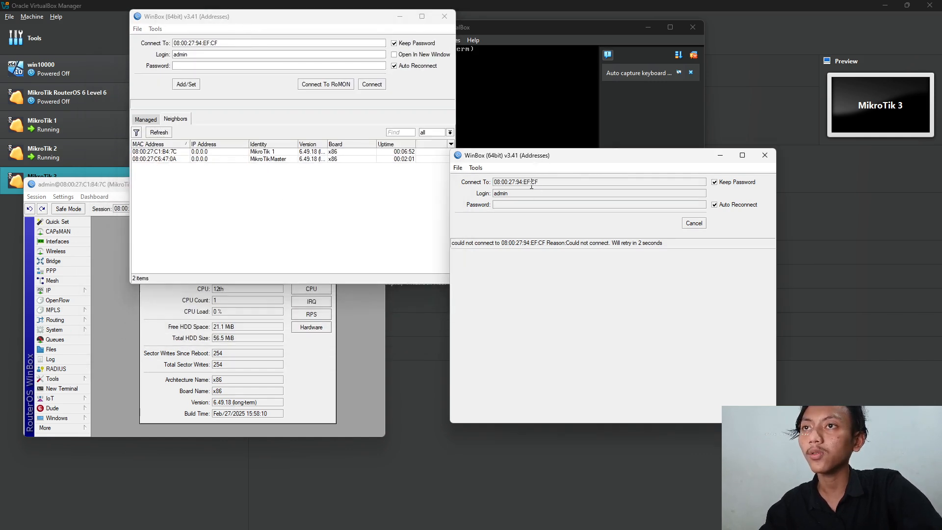
click(173, 159)
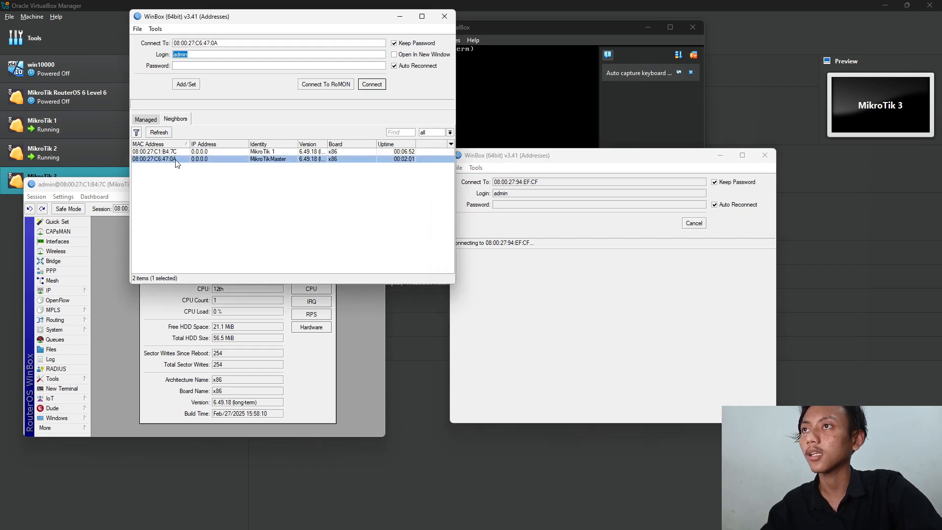
click(371, 85)
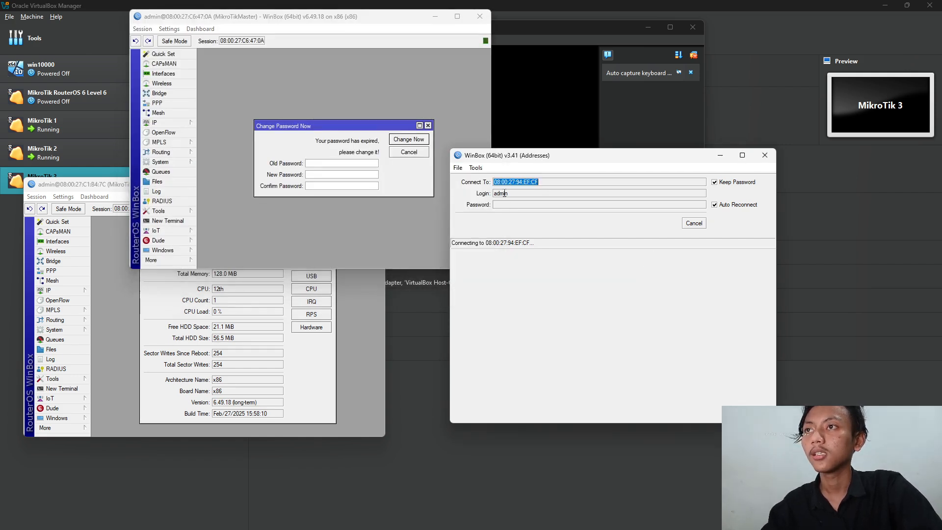
Close the stale WinBox window, change the identity MikroTikMaster to MikroTik 2, and cancel the password prompt
click(767, 158)
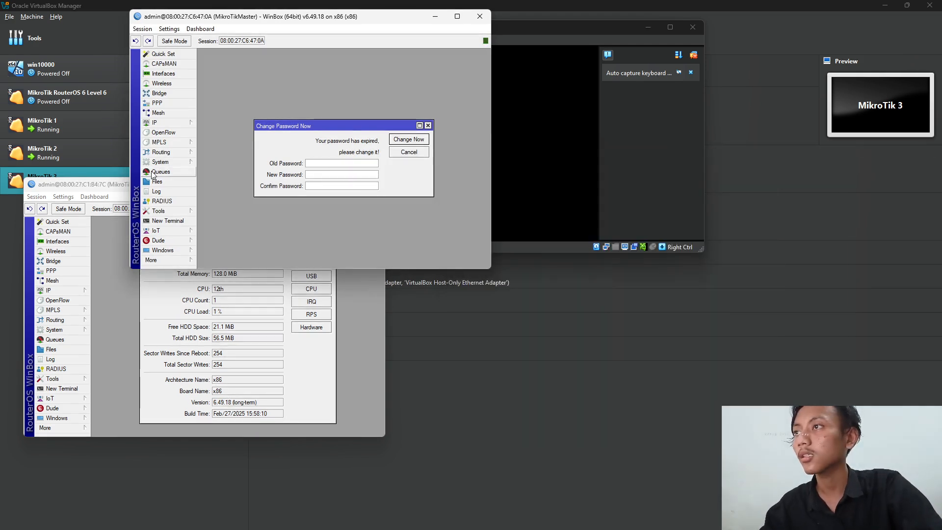
click(180, 122)
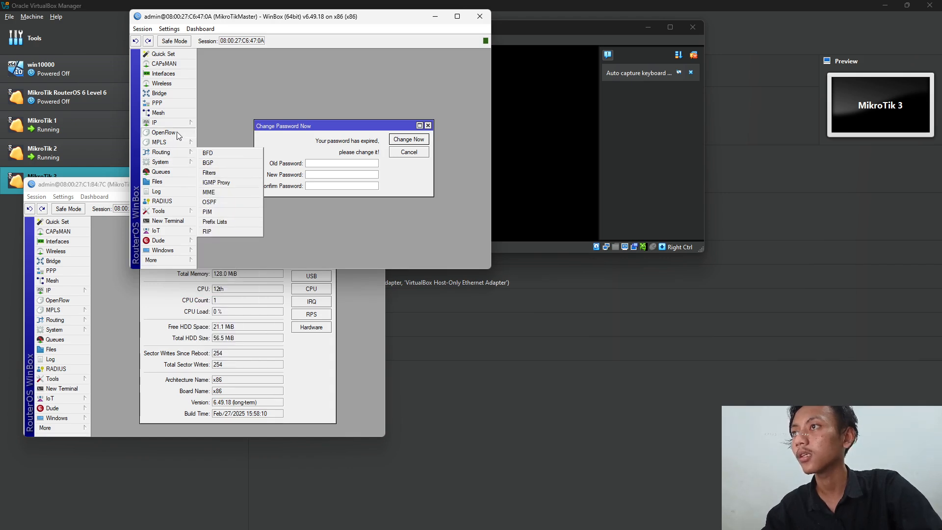
mouse_move(172, 161)
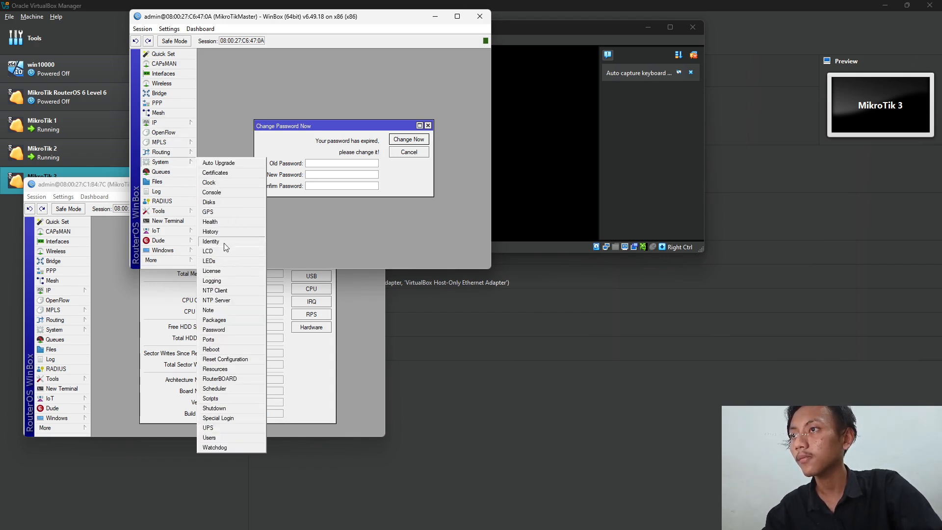
click(211, 241)
click(337, 148)
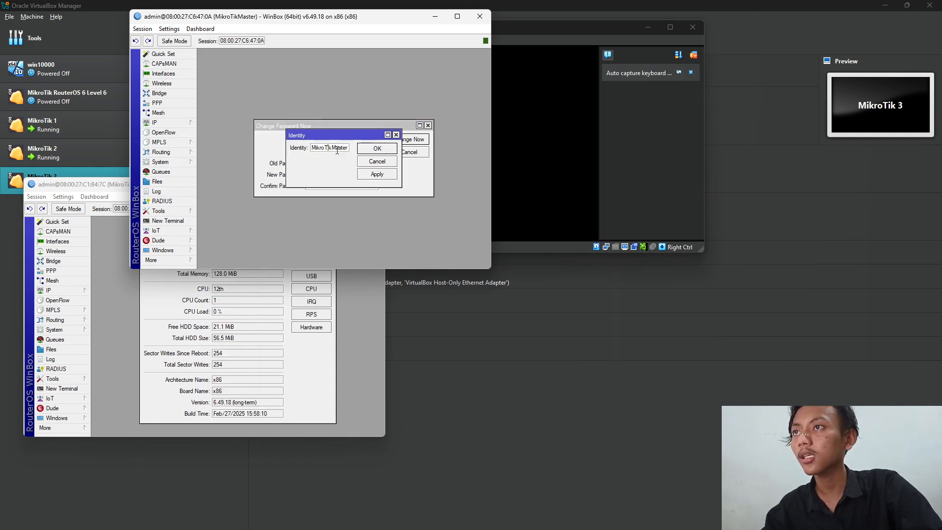
drag(332, 148, 361, 149)
text(2)
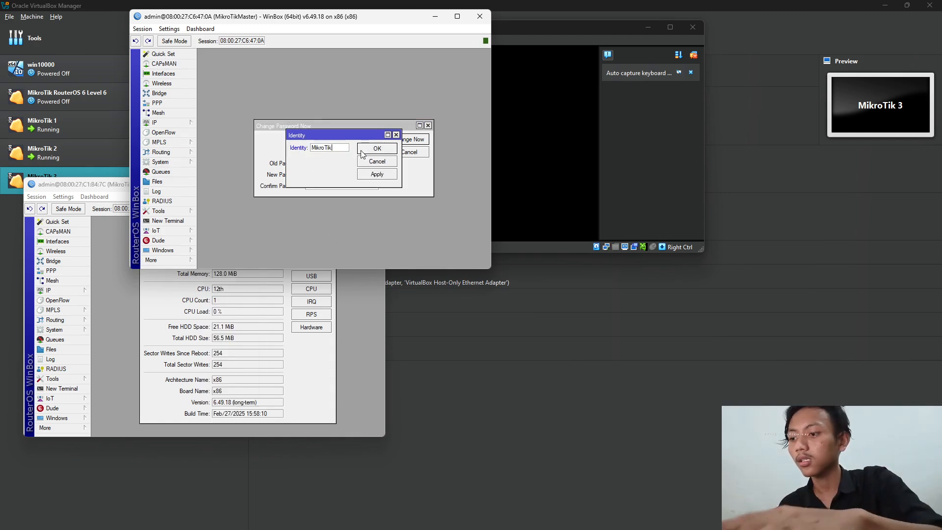
click(376, 175)
click(378, 149)
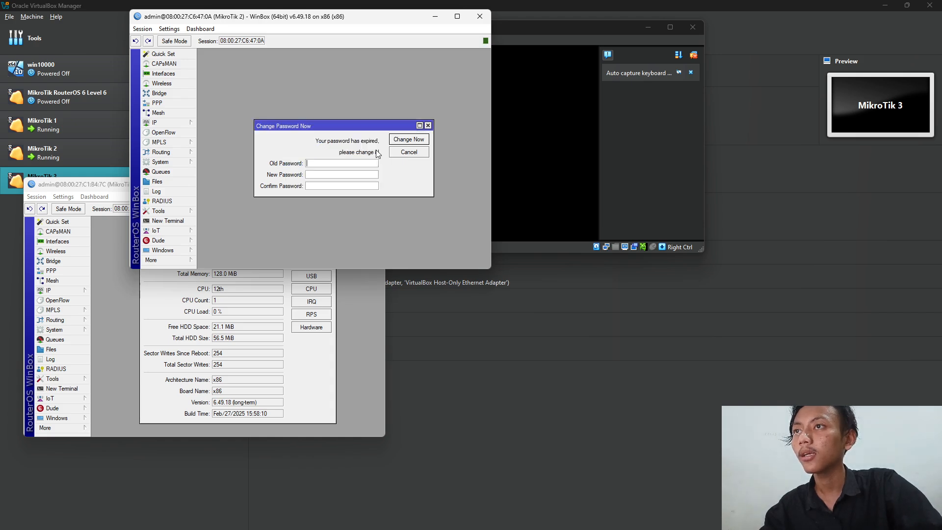
click(428, 125)
click(349, 325)
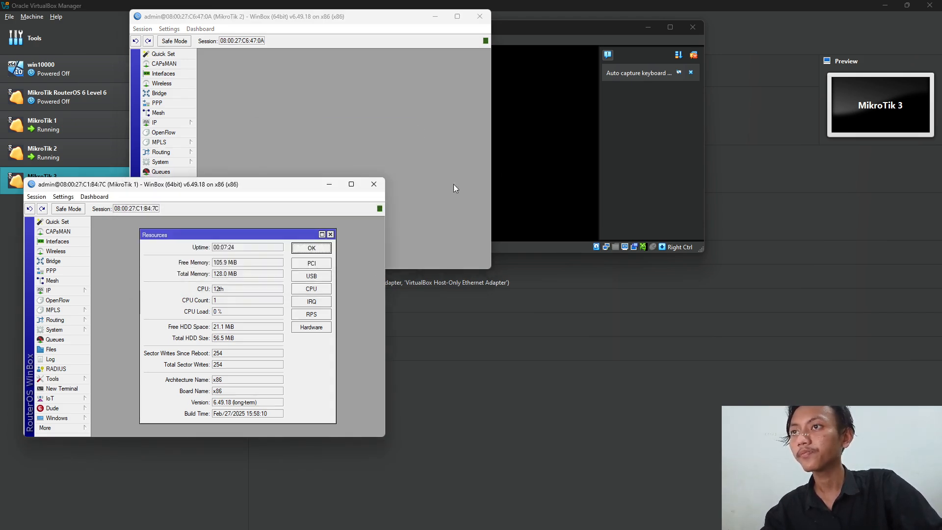
Dismiss the VirtualBox information message and start the MikroTik 3 VM from VirtualBox Manager
click(531, 159)
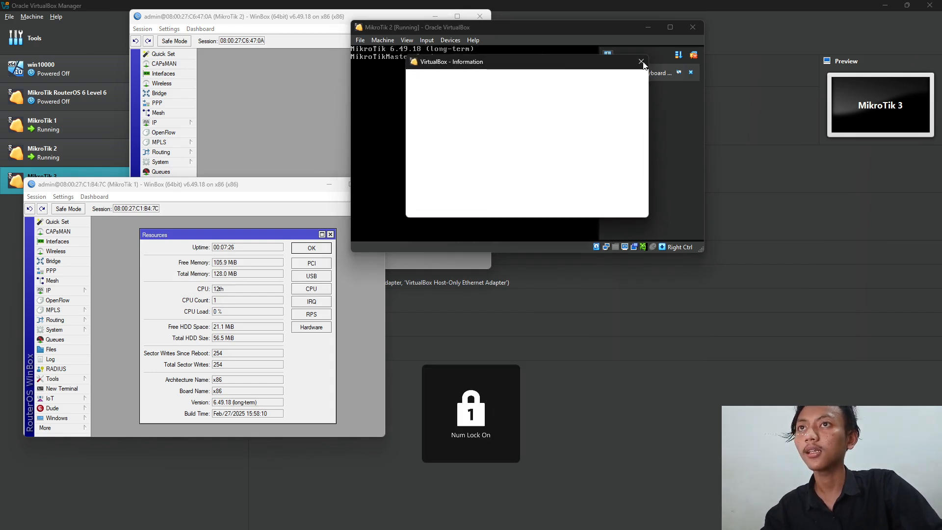
key(Return)
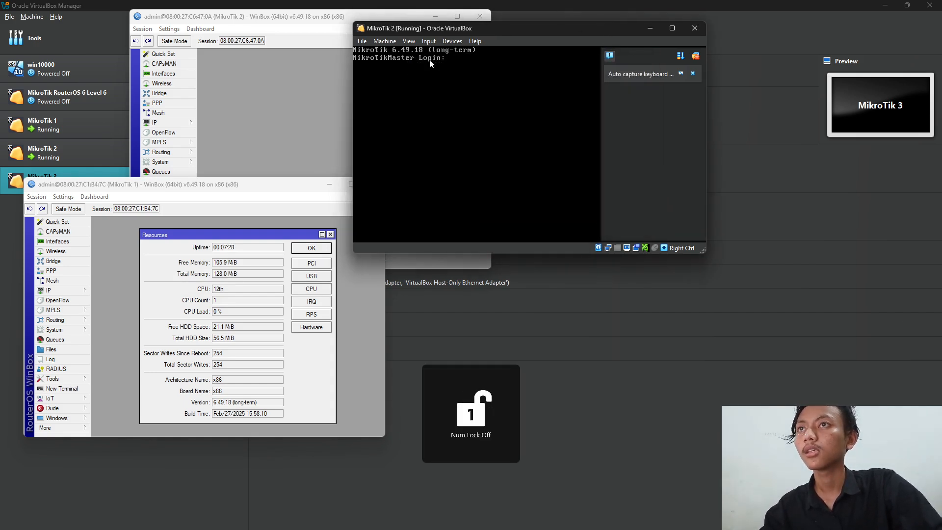
click(7, 240)
click(358, 35)
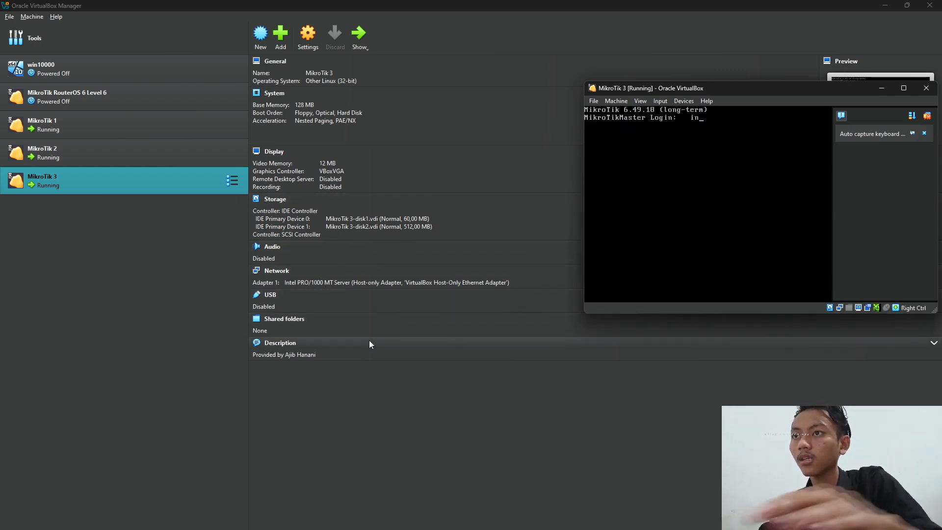
Launch a new WinBox from the Start search
click(349, 425)
key(super)
text(winbox64.exe)
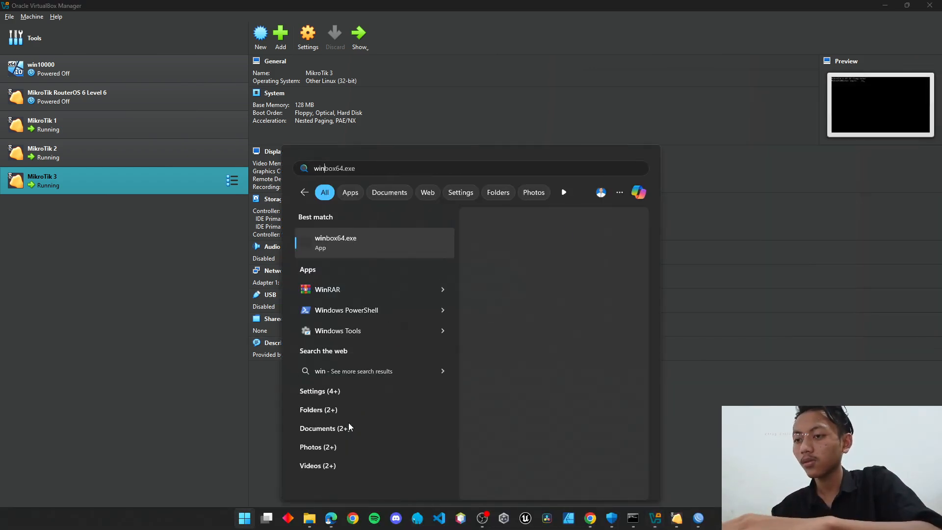
key(Return)
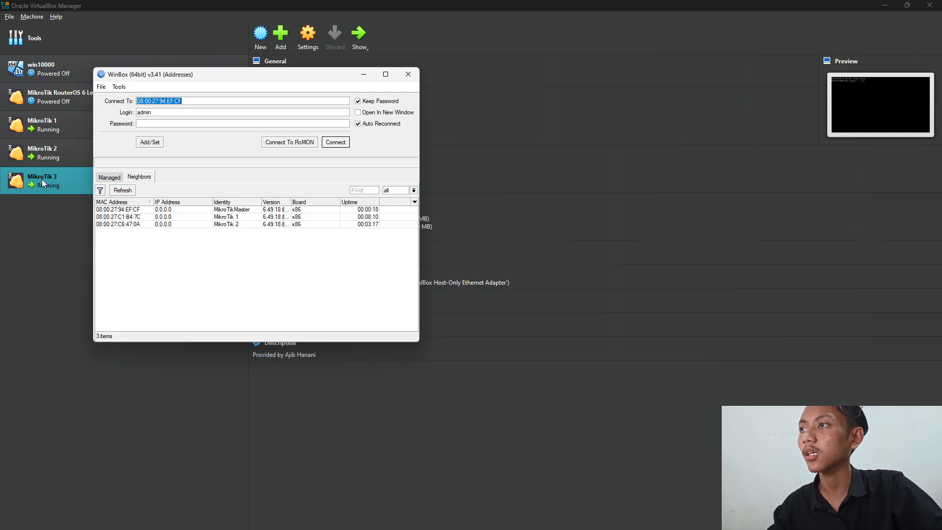
Select the MikroTikMaster neighbor at 08:00:27:94:EF:CF and connect to it
click(114, 211)
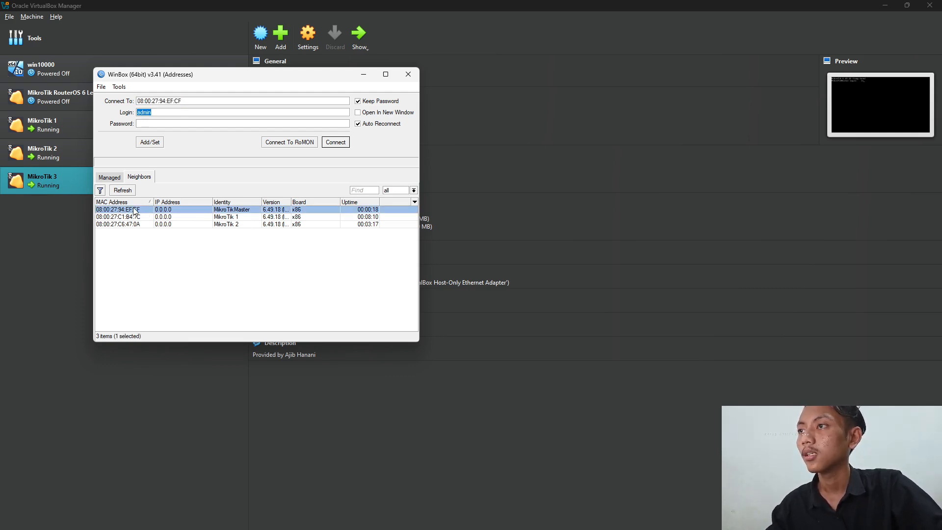
click(165, 206)
click(117, 210)
click(172, 215)
click(172, 224)
click(175, 210)
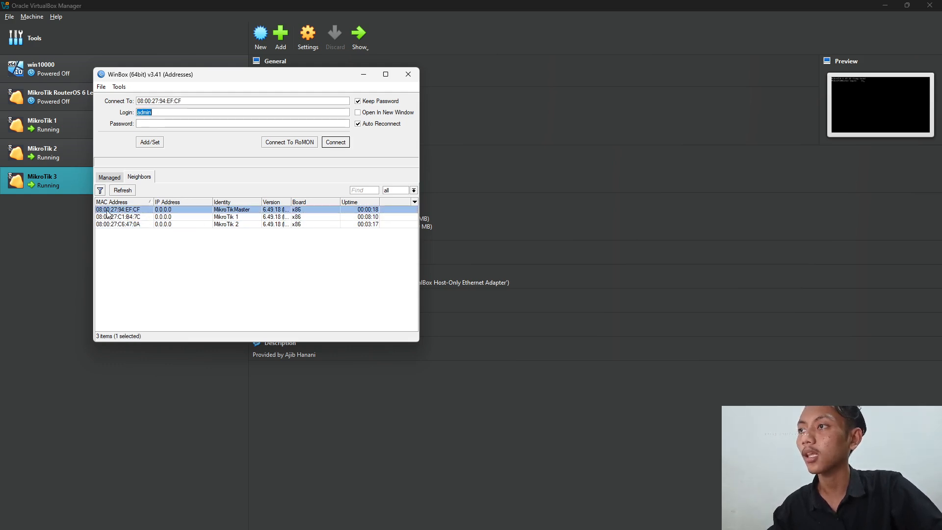
click(168, 202)
click(166, 209)
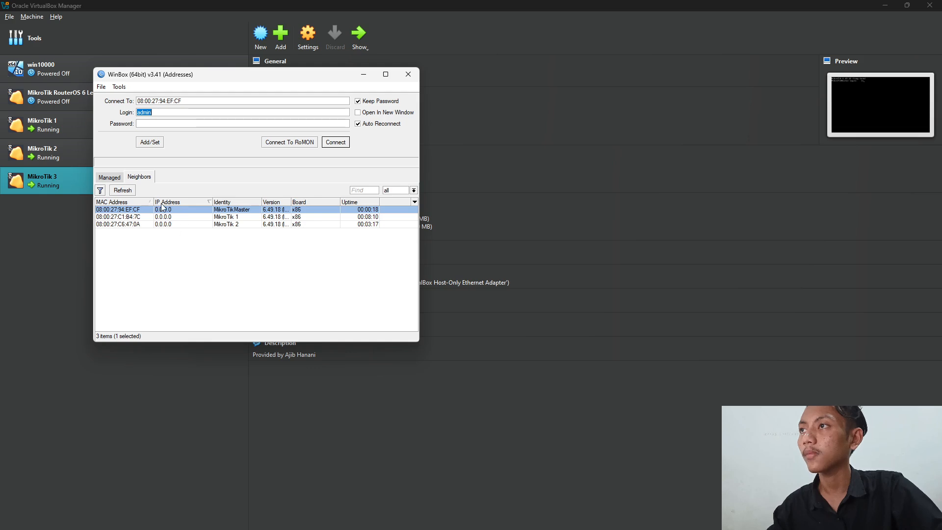
click(147, 210)
click(129, 212)
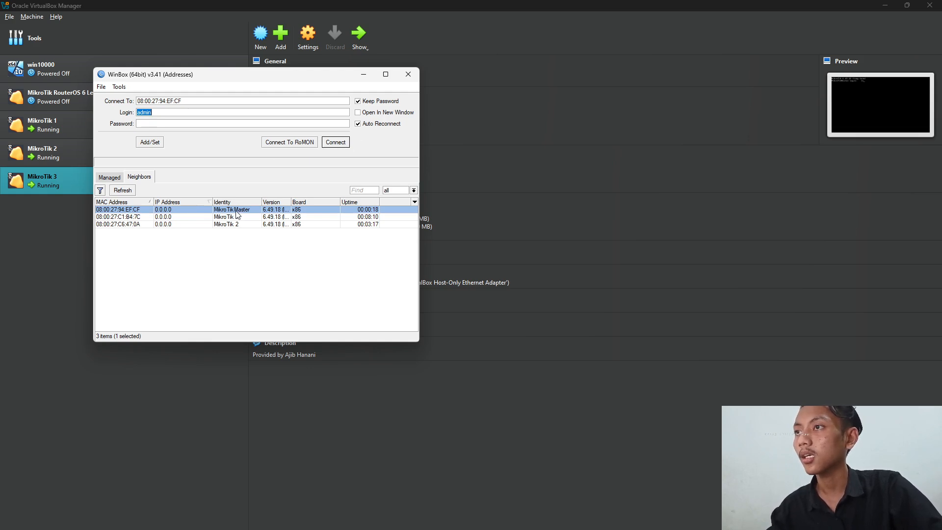
click(335, 142)
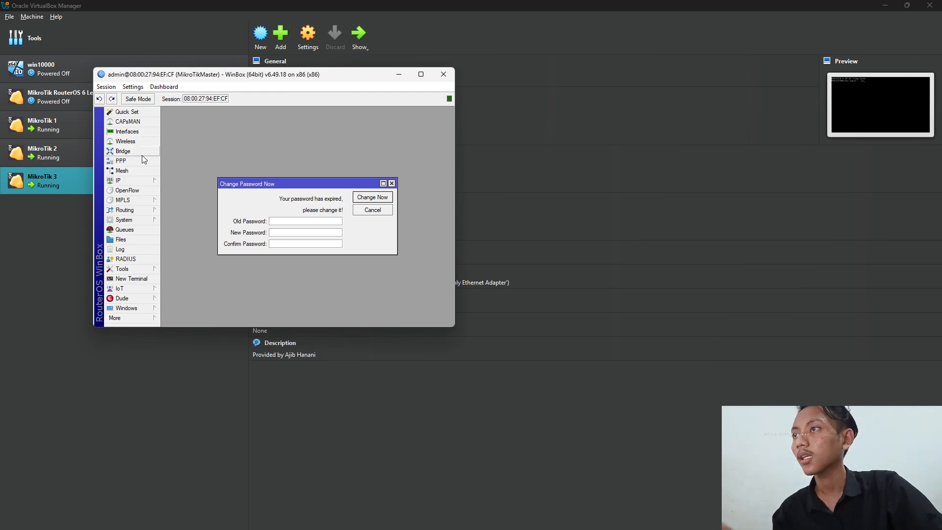
Change the router's identity from MikroTikMaster to MikroTik 3
click(126, 219)
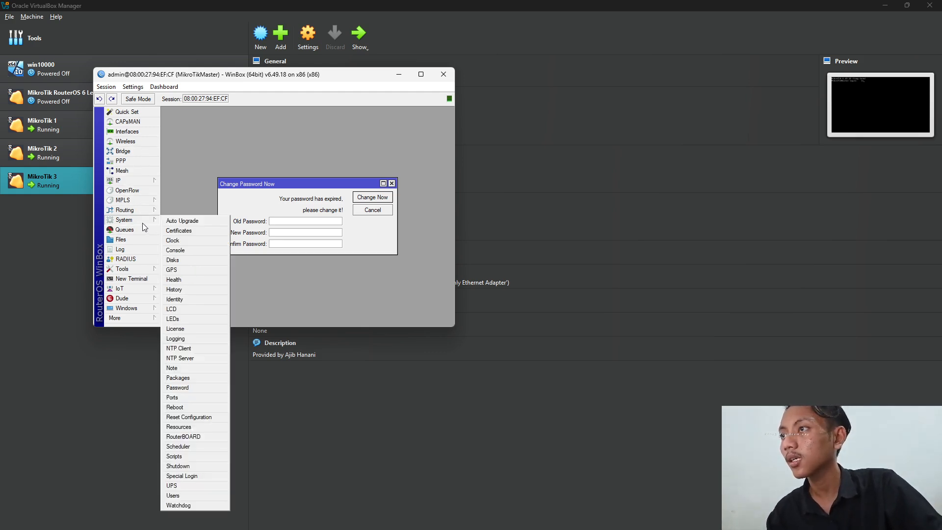
click(203, 301)
click(306, 210)
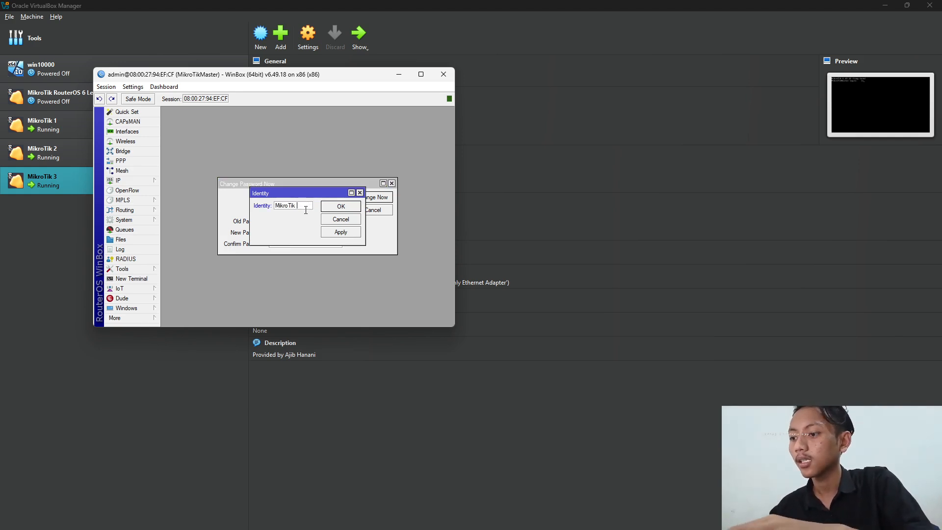
text(3)
key(Return)
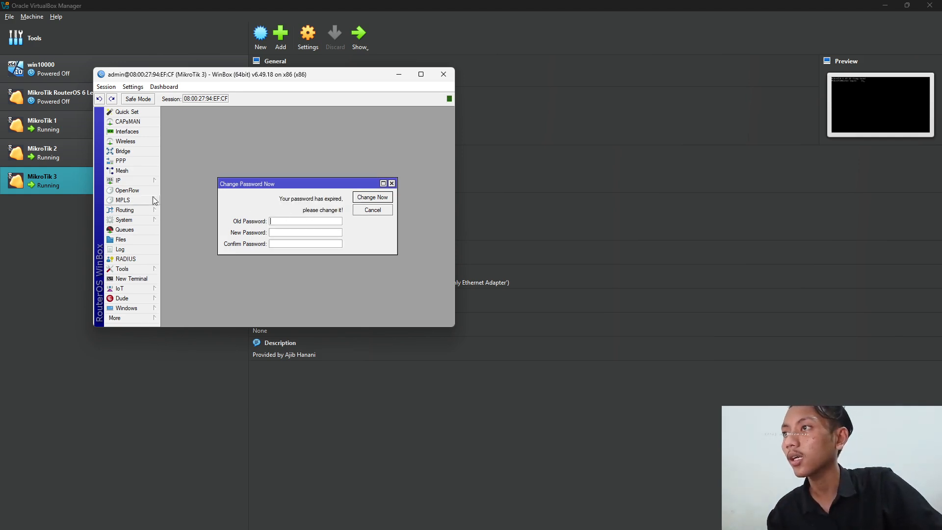
Reset the MAC address of the ether1-HostOnlyAdapter interface
click(126, 131)
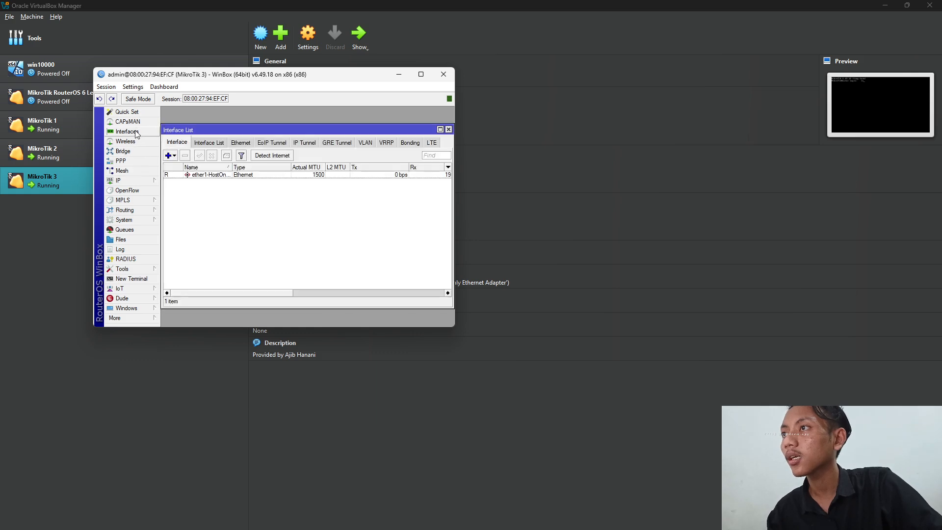
double_click(196, 176)
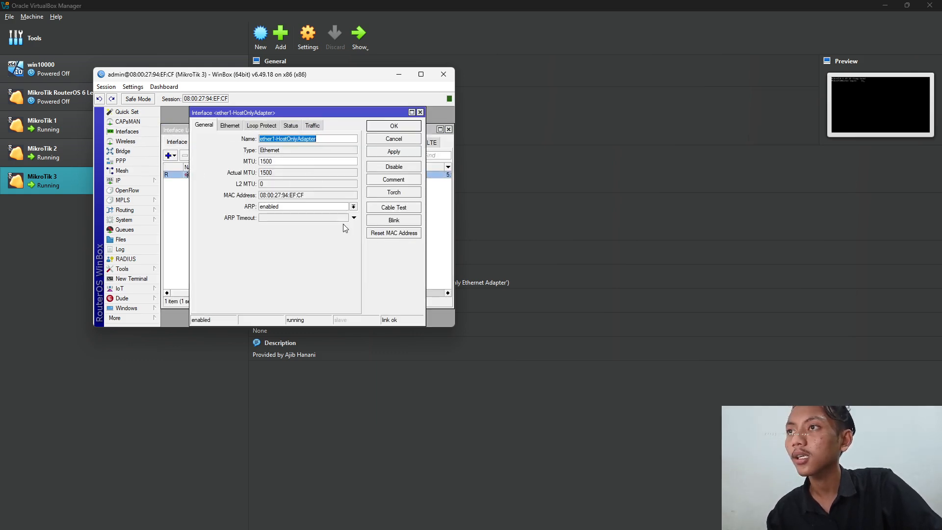
click(382, 232)
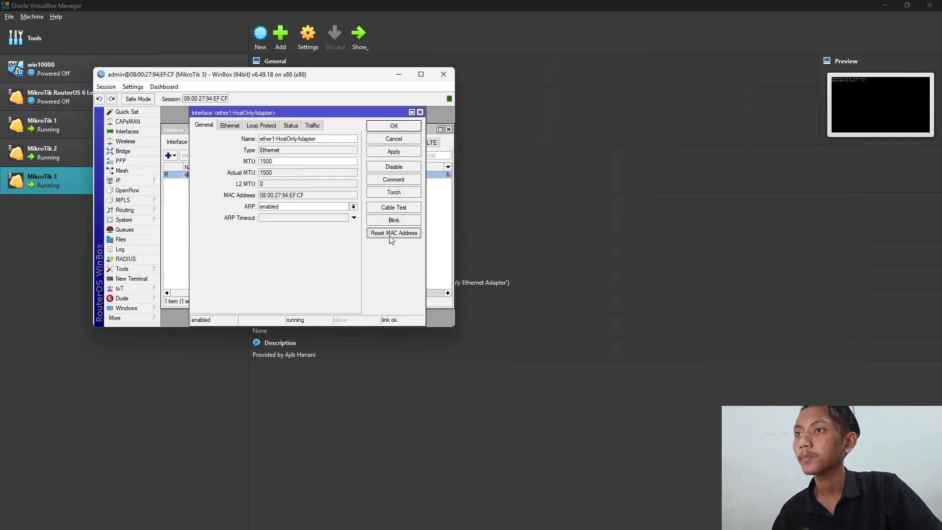
click(394, 234)
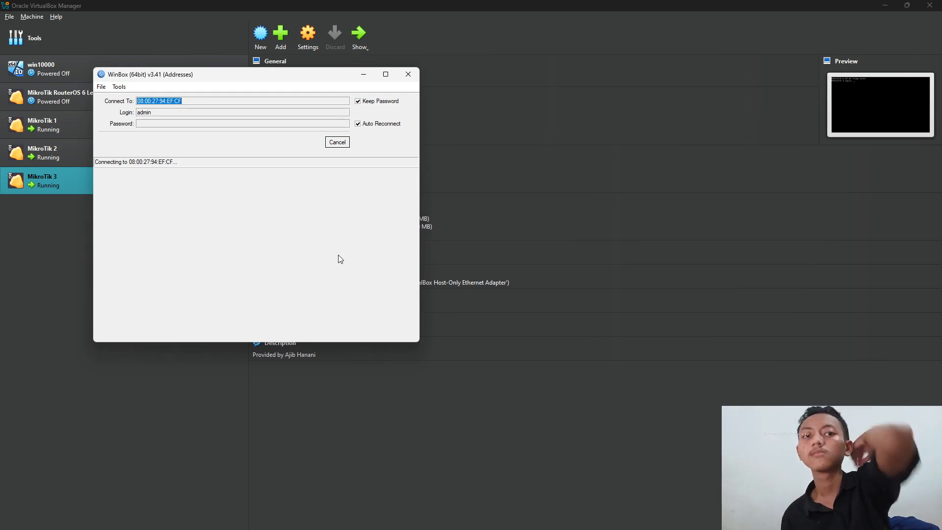
Launch a fresh winbox64.exe showing MikroTik 1, MikroTik 2 and MikroTik 3 (08:00:27:76:57:50) in Neighbors
key(super)
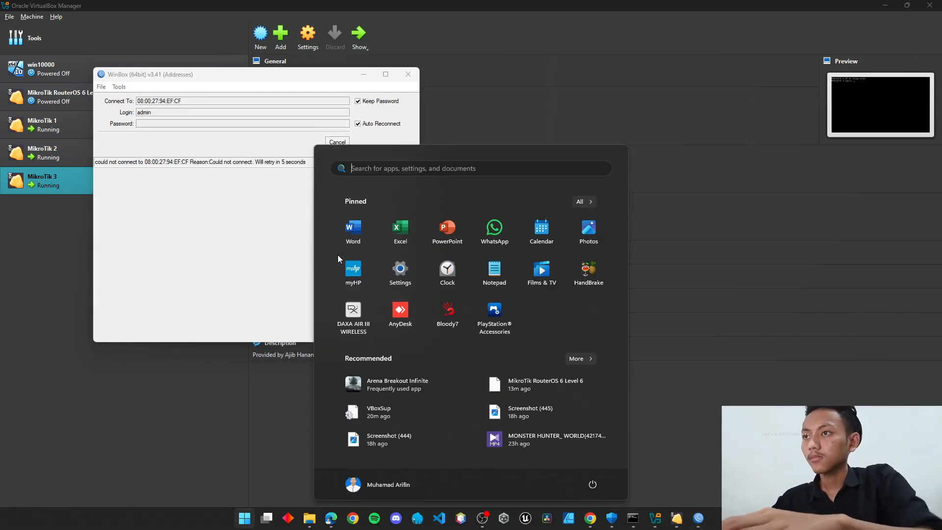
text(winbo)
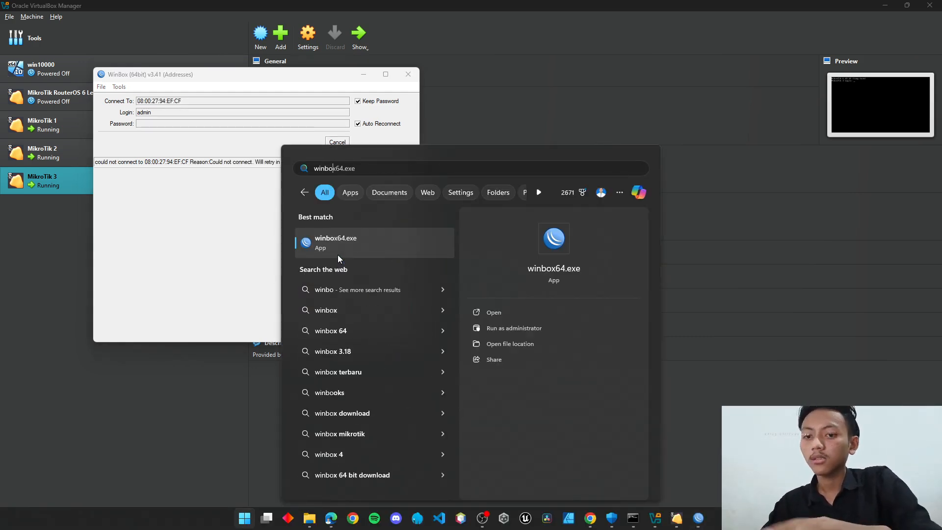
click(337, 255)
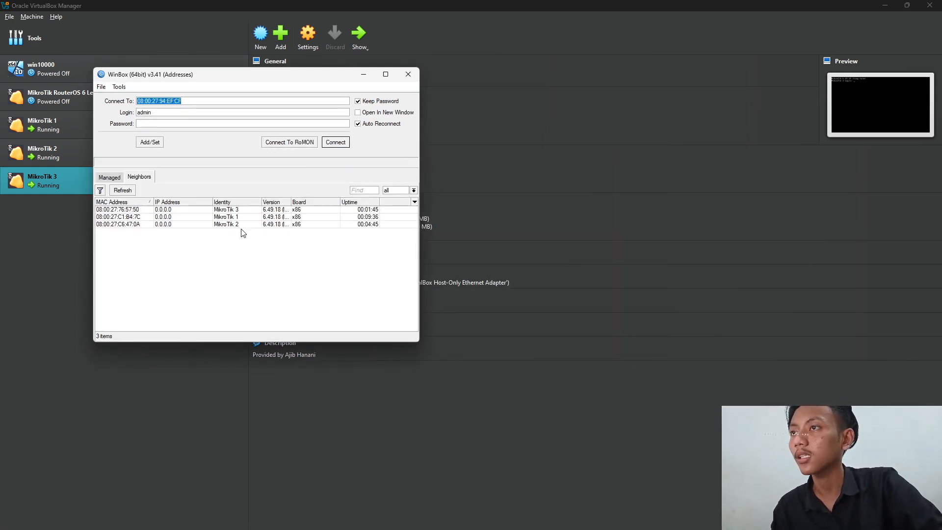
key(Return)
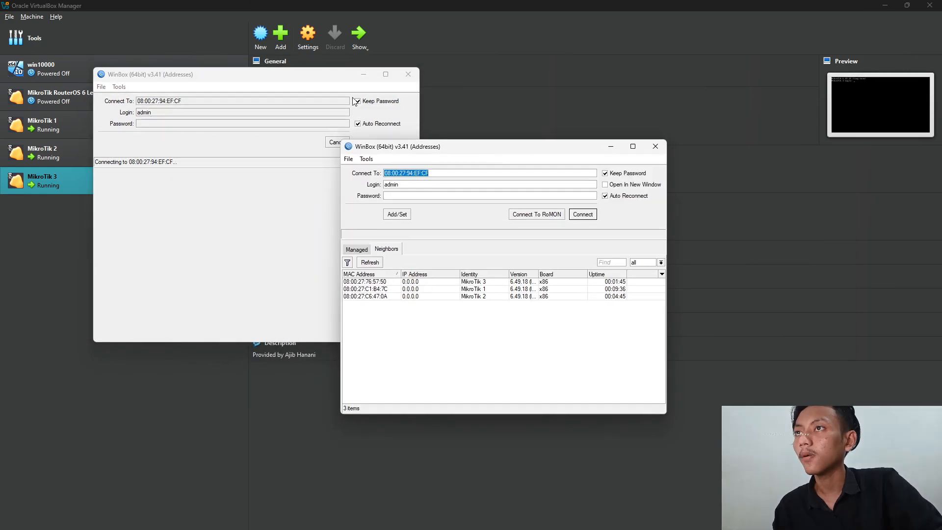
click(500, 149)
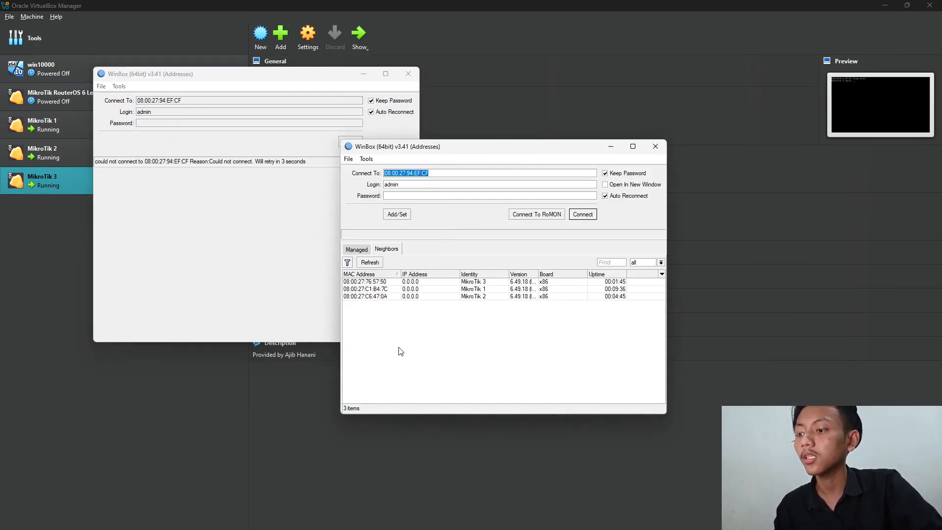
click(364, 73)
key(super+Tab)
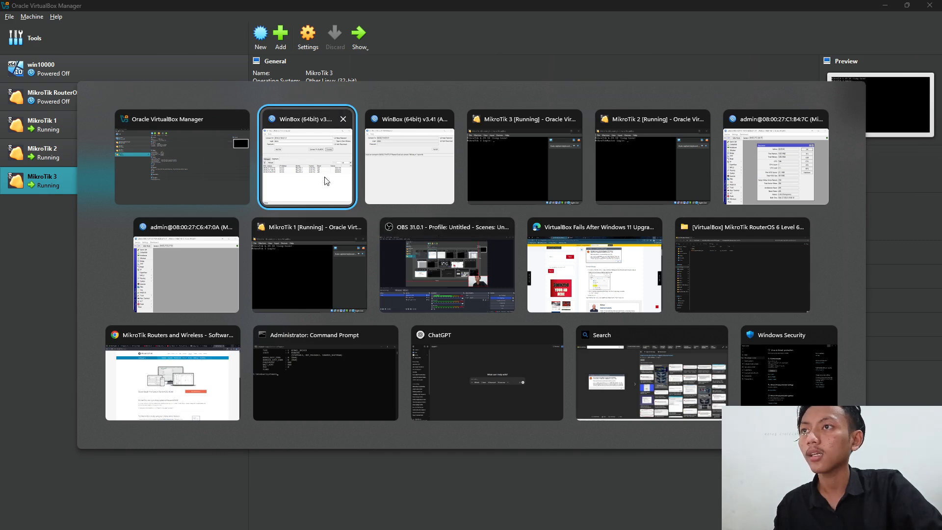
Move the WinBox neighbor list to the right and the MikroTik 3 console to the top
click(292, 155)
drag(434, 147, 617, 125)
key(super+Tab)
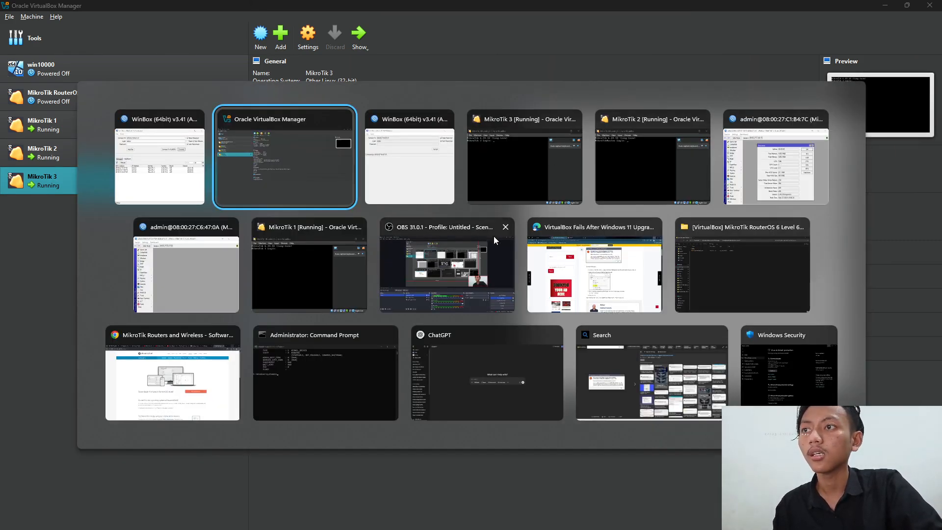
click(198, 275)
key(super+Tab)
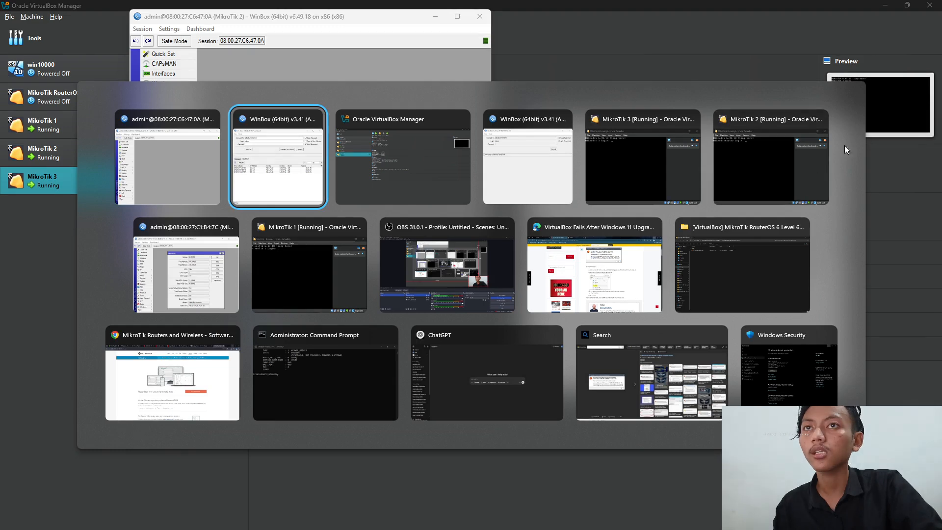
click(216, 260)
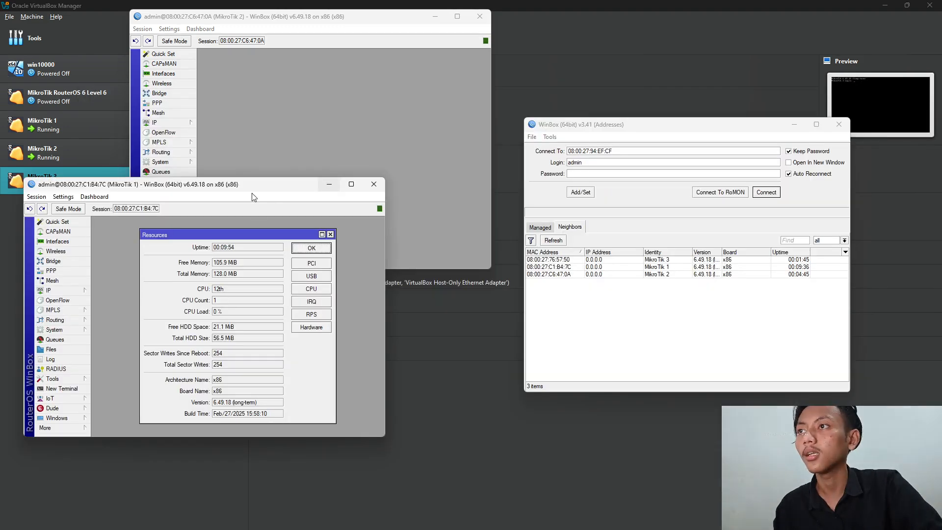
key(super+Tab)
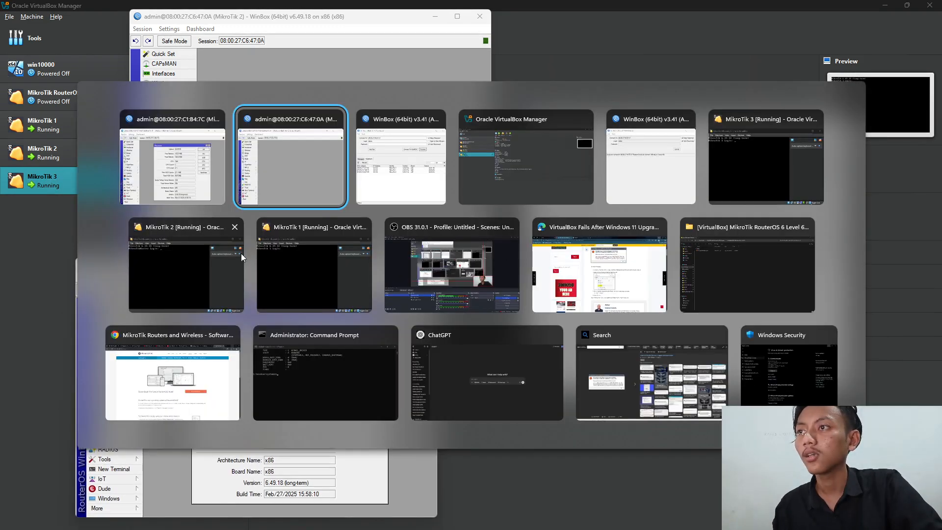
click(647, 198)
drag(665, 86, 666, 15)
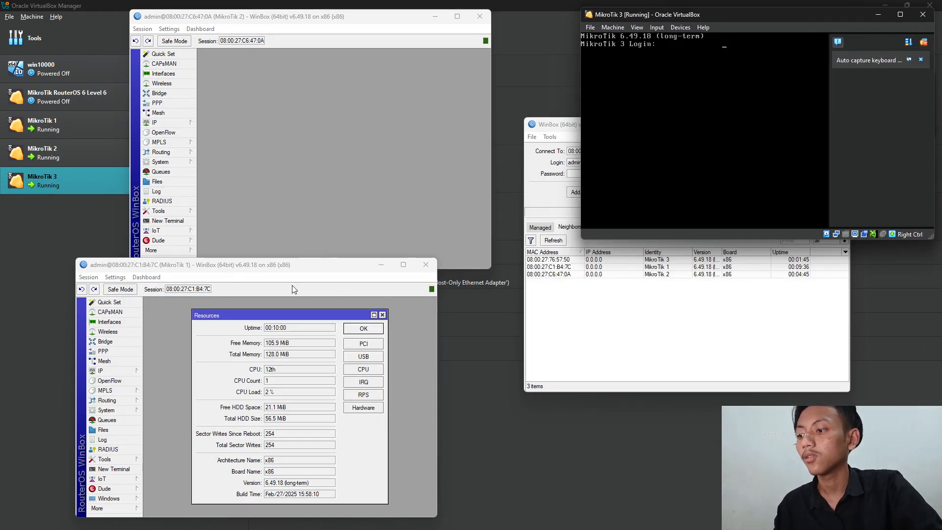
Switch between the neighbor list, OBS and MikroTik 1 session windows to arrange them side by side
click(548, 130)
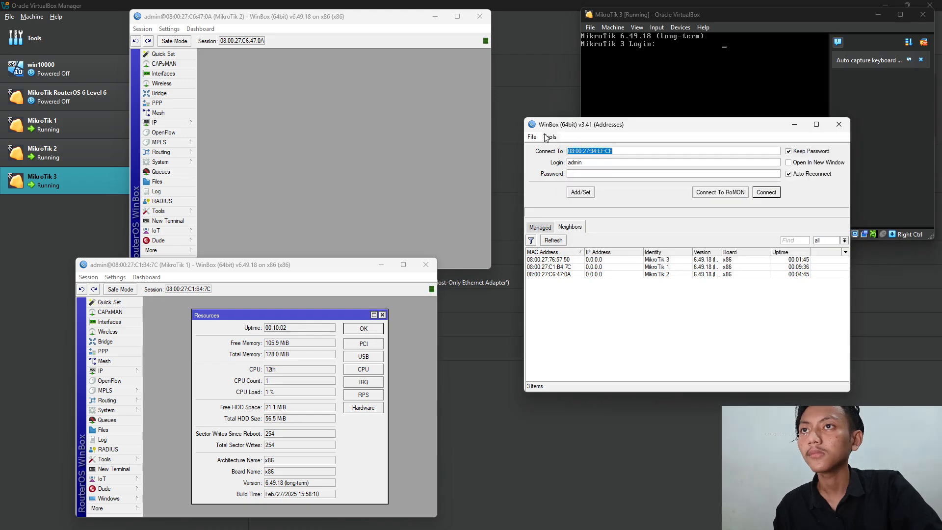
key(super+Tab)
click(469, 284)
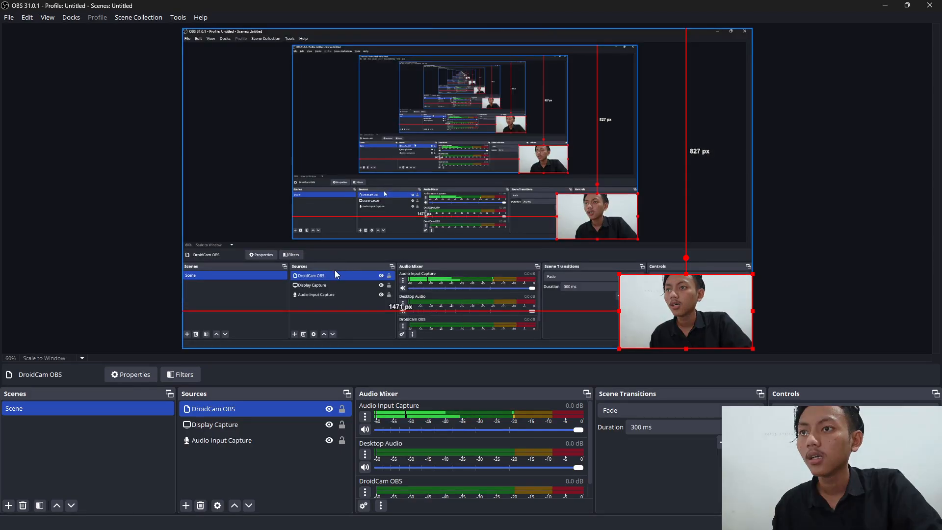
key(super+Tab)
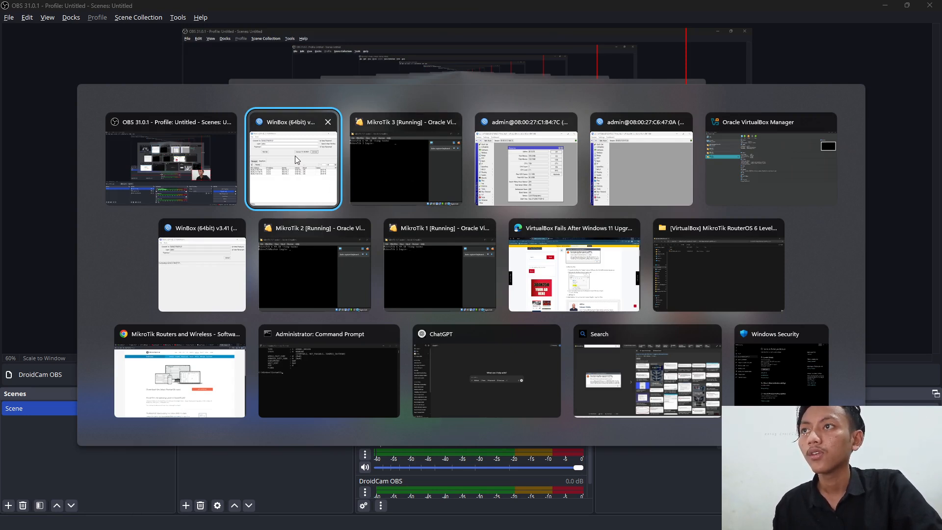
click(194, 270)
key(super+Tab)
click(284, 181)
key(alt+Tab)
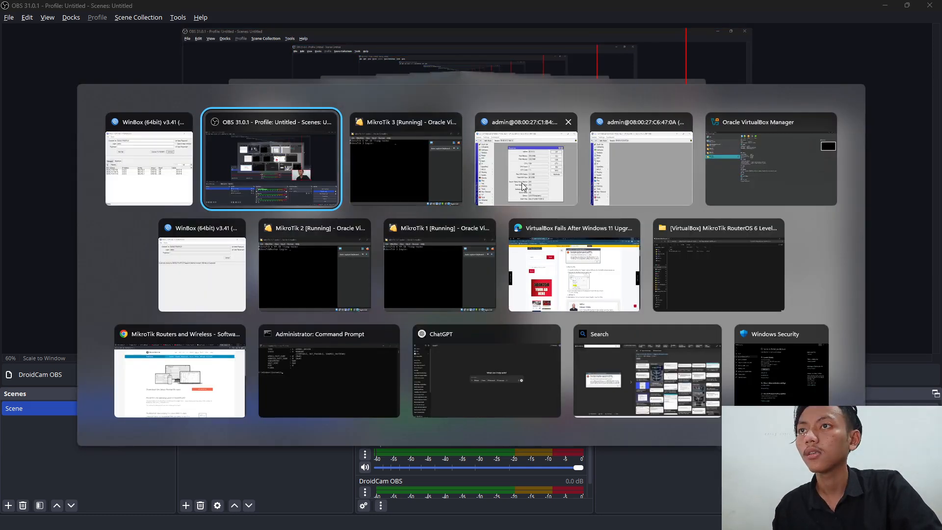
click(530, 158)
key(alt+Tab)
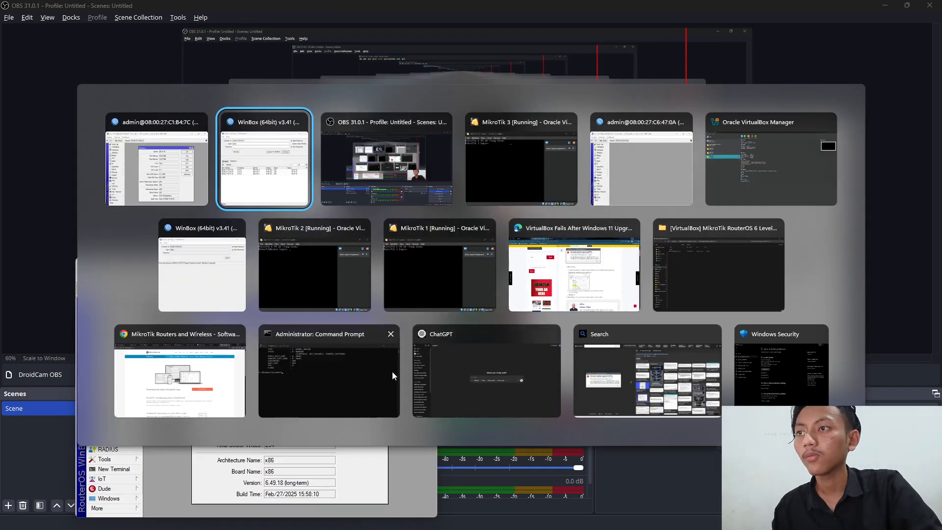
Check VirtualBox Manager, then close the WinBox window that failed to reconnect
click(770, 167)
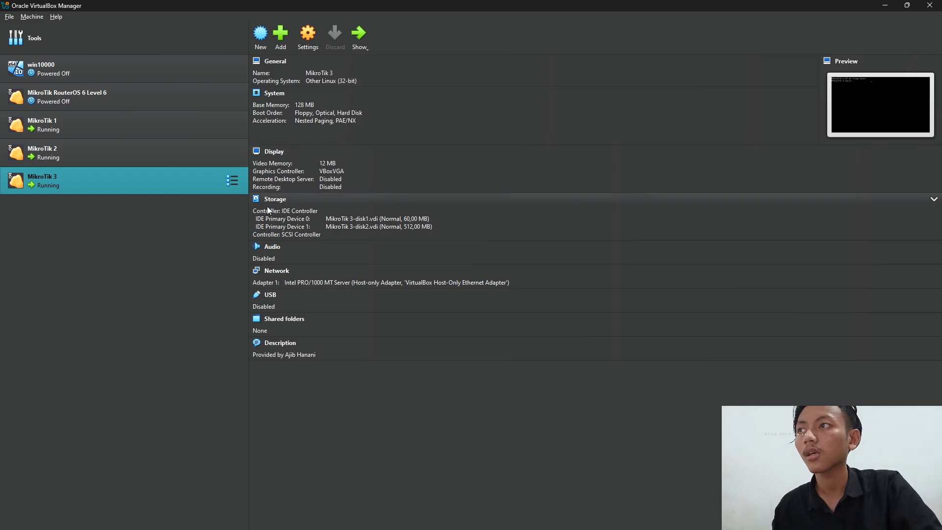
key(alt+Tab)
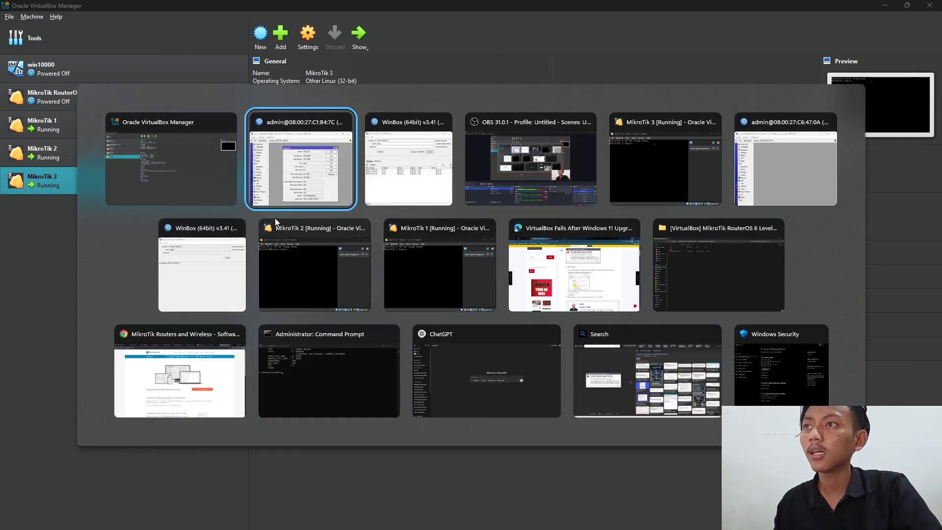
click(286, 172)
key(alt+Tab)
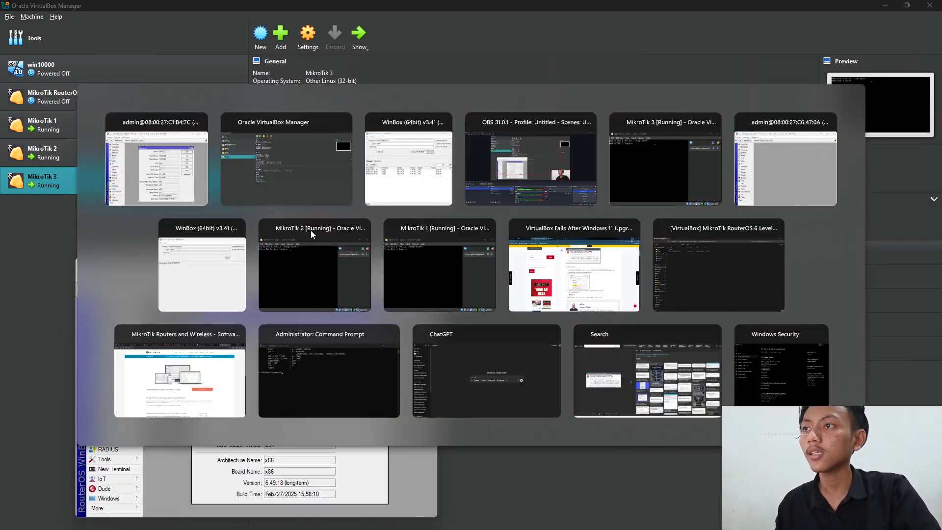
click(367, 193)
key(alt+Tab)
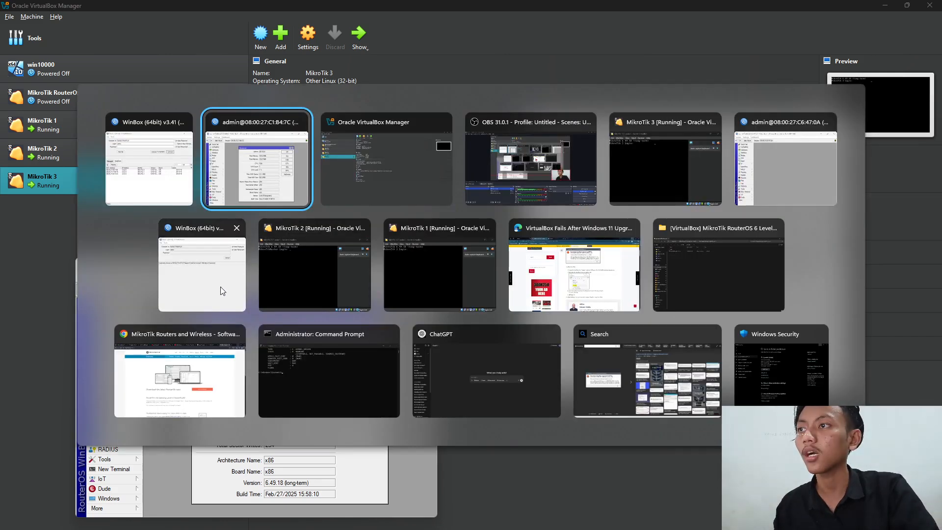
click(226, 268)
click(408, 74)
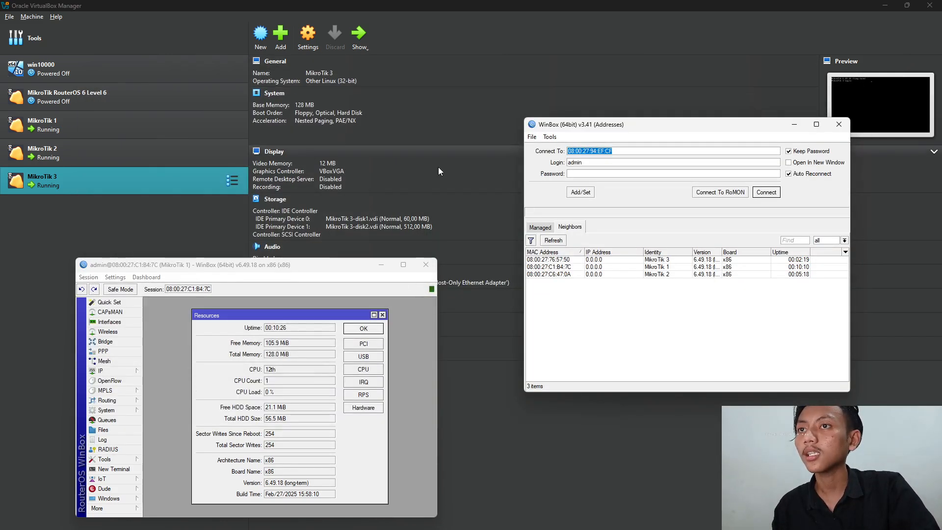
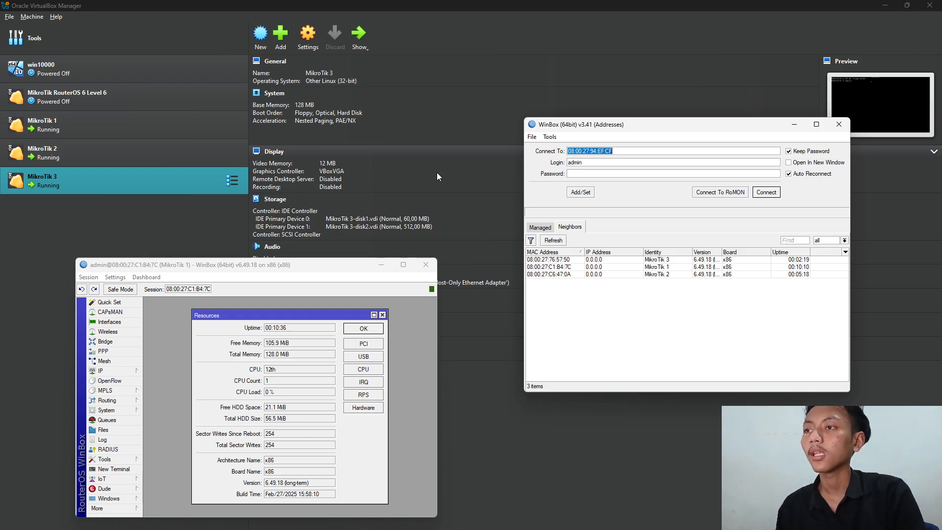
Reposition the MikroTik 1 WinBox window higher up and slightly left
drag(341, 270, 363, 135)
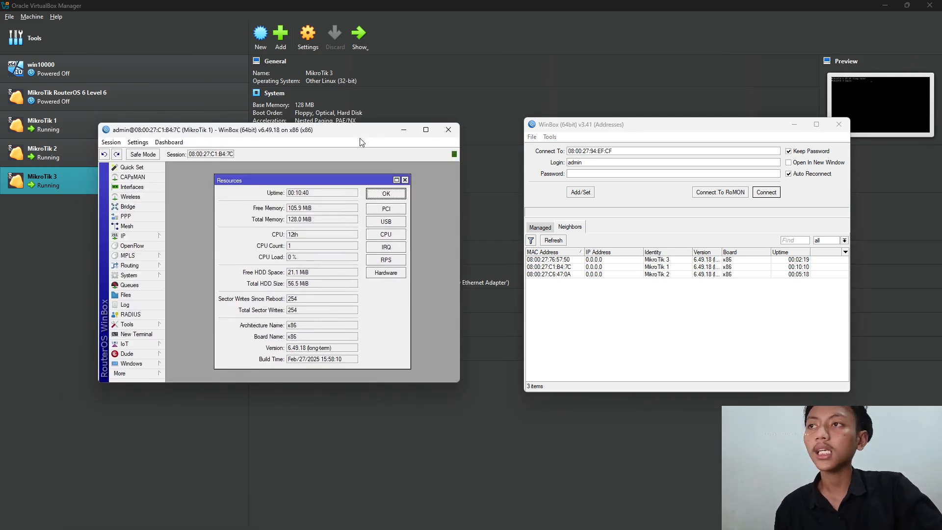
drag(335, 132, 372, 115)
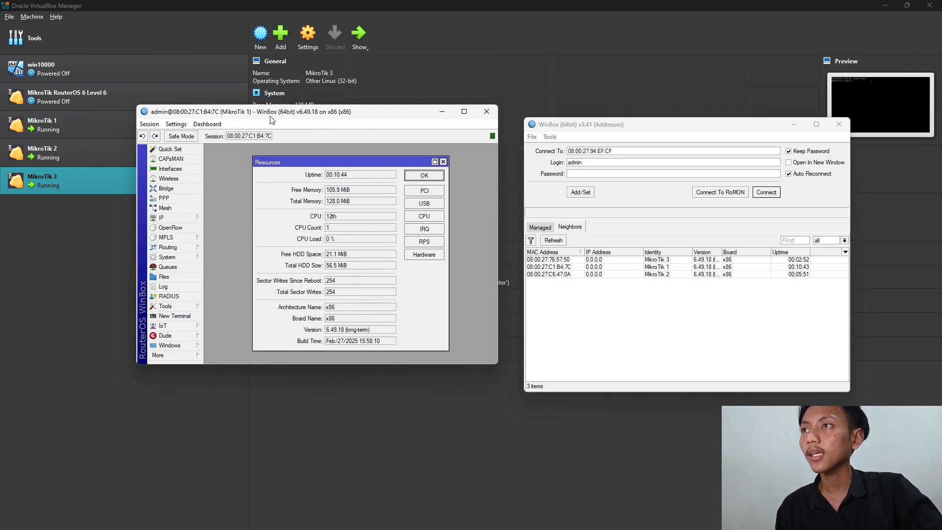
drag(270, 114, 233, 111)
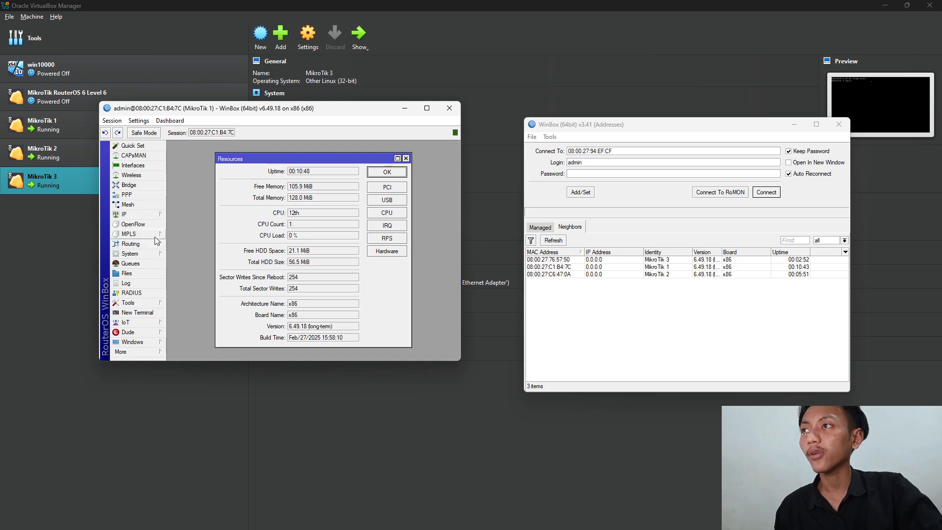
Move the MikroTik 2 console aside and open the System menu in the MikroTik 1 WinBox session
key(alt+Tab)
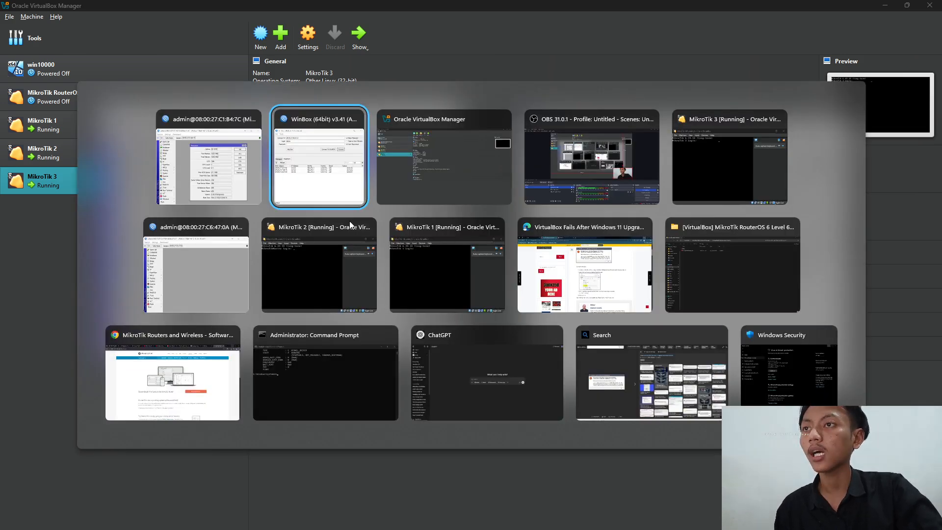
drag(521, 57, 655, 120)
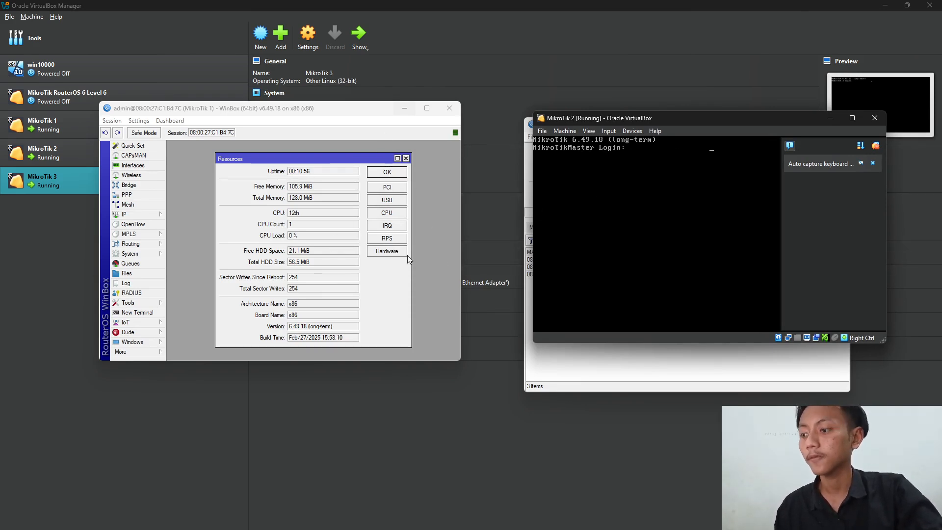
click(307, 119)
drag(305, 116, 403, 103)
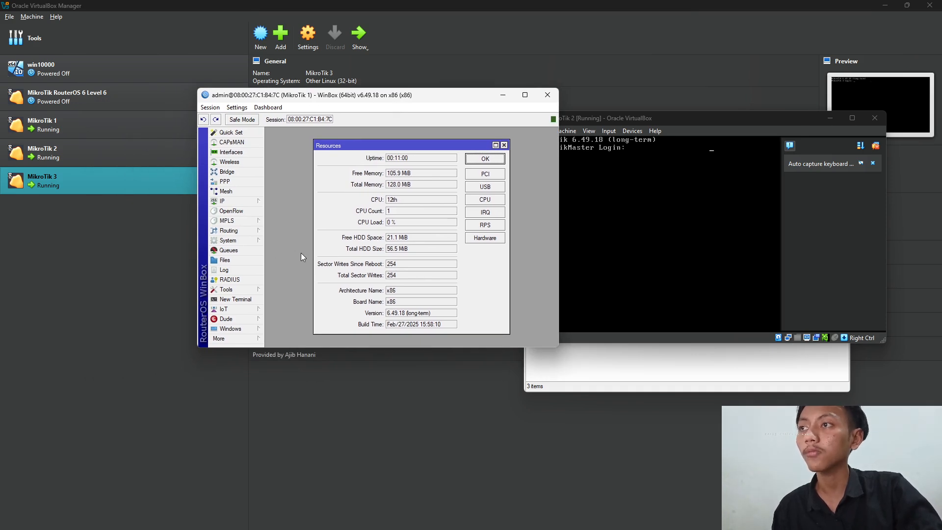
click(246, 241)
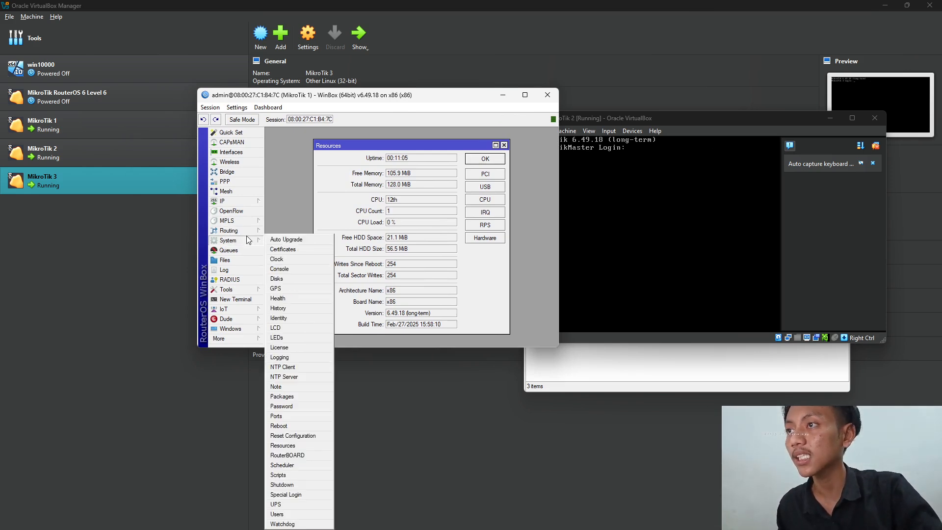
Shut down MikroTik 1 via System > Shutdown and confirm it shows Powered Off in VirtualBox Manager
click(291, 486)
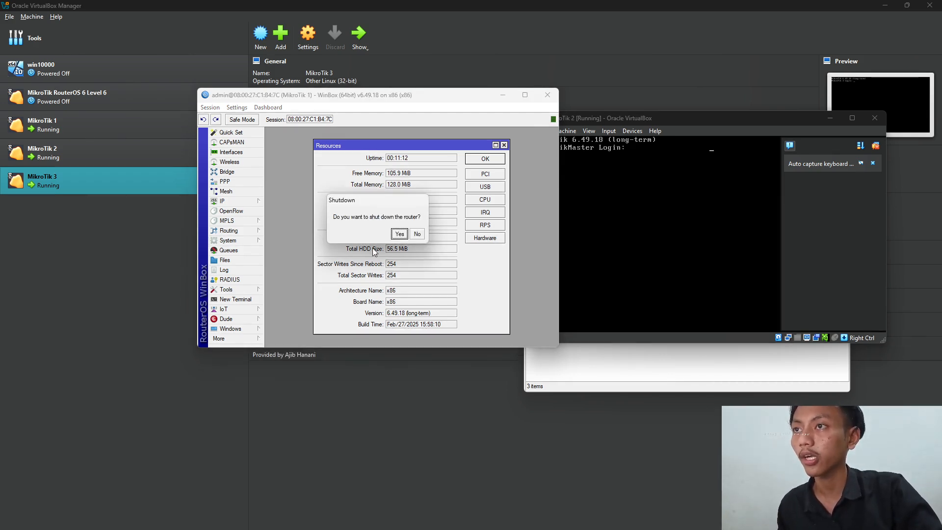
click(398, 235)
click(398, 235)
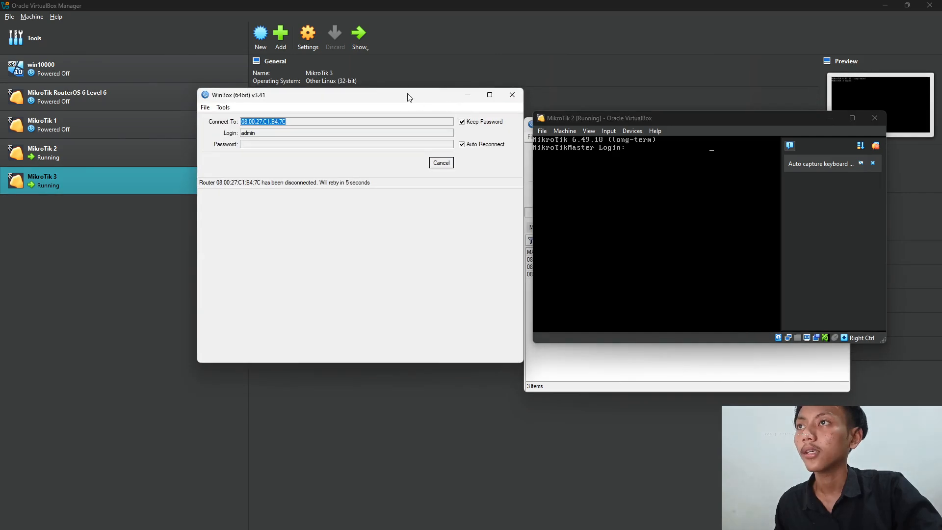
drag(387, 128, 382, 139)
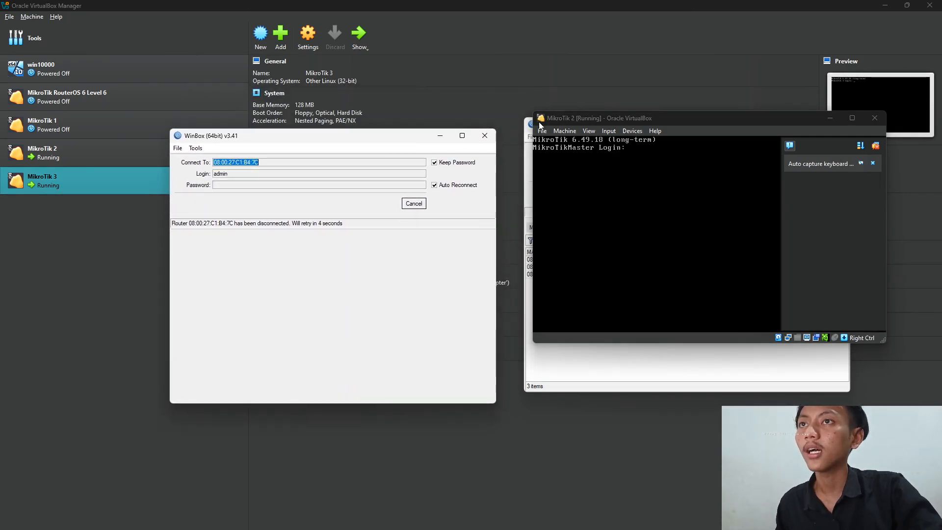
click(49, 130)
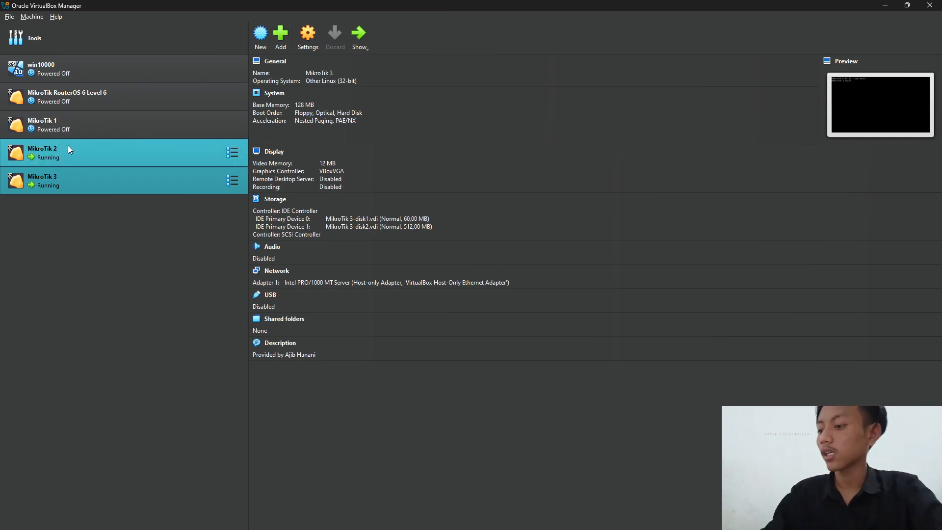
Cycle through the open console windows and move the MikroTik 2 console to the left
key(alt+Tab)
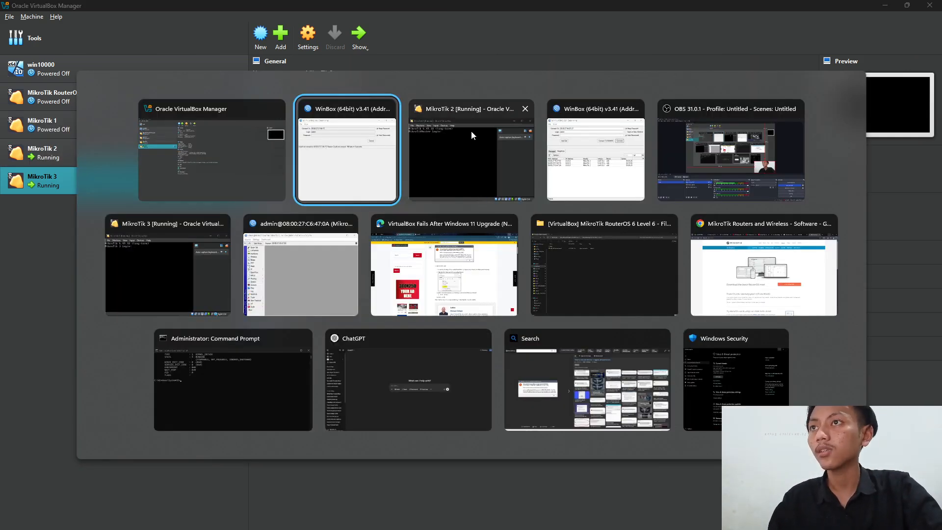
click(176, 264)
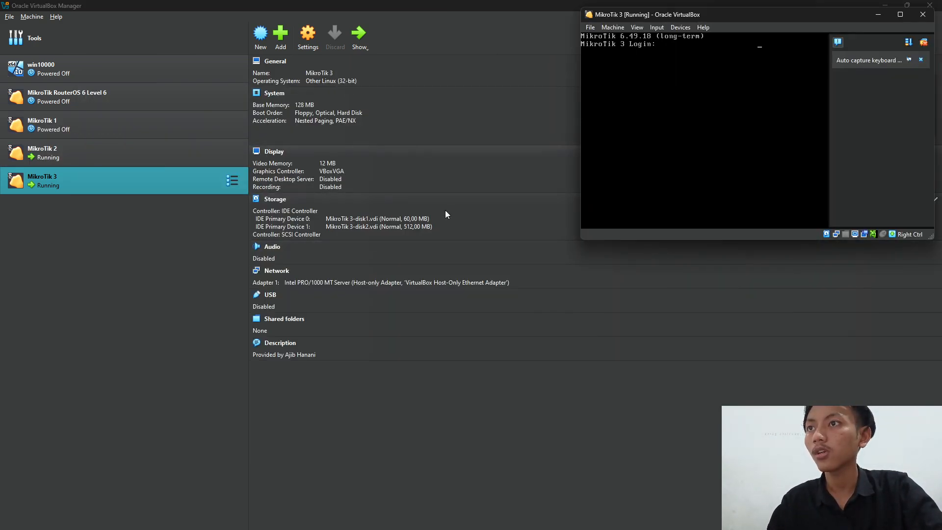
key(super+Tab)
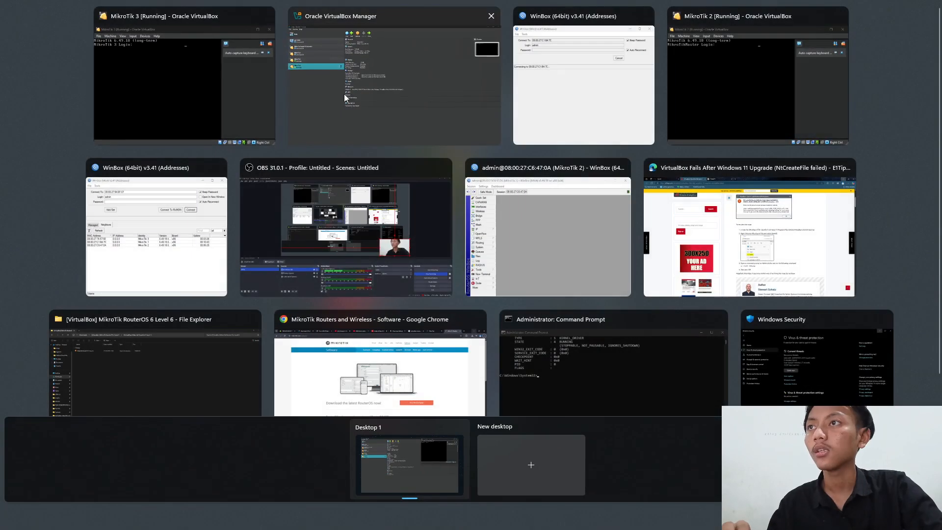
click(673, 98)
drag(596, 121, 286, 131)
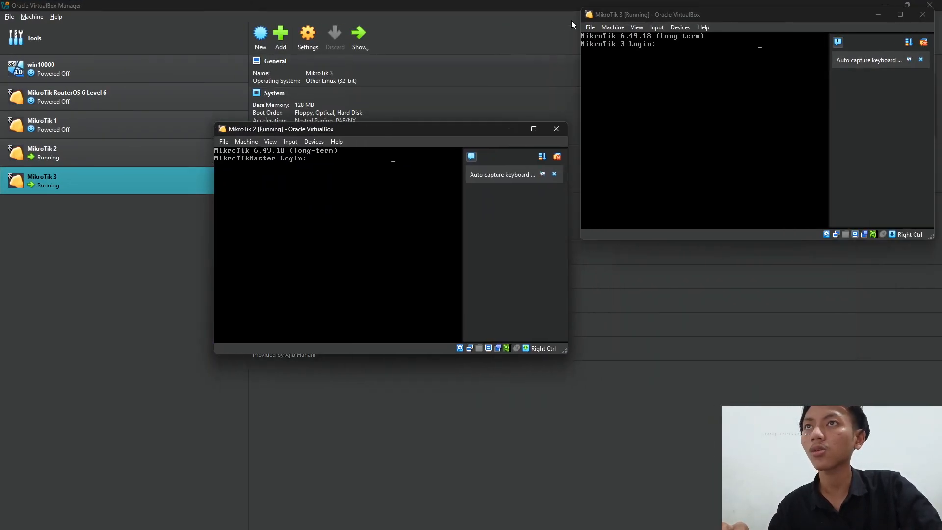
key(super+Tab)
click(142, 95)
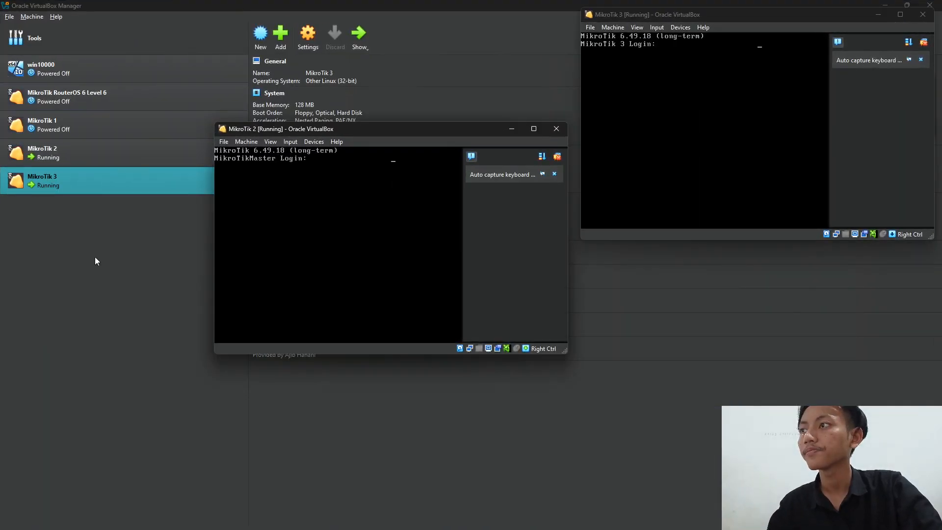
Select MikroTik 2 in VirtualBox Manager and open its console window
click(93, 255)
click(62, 157)
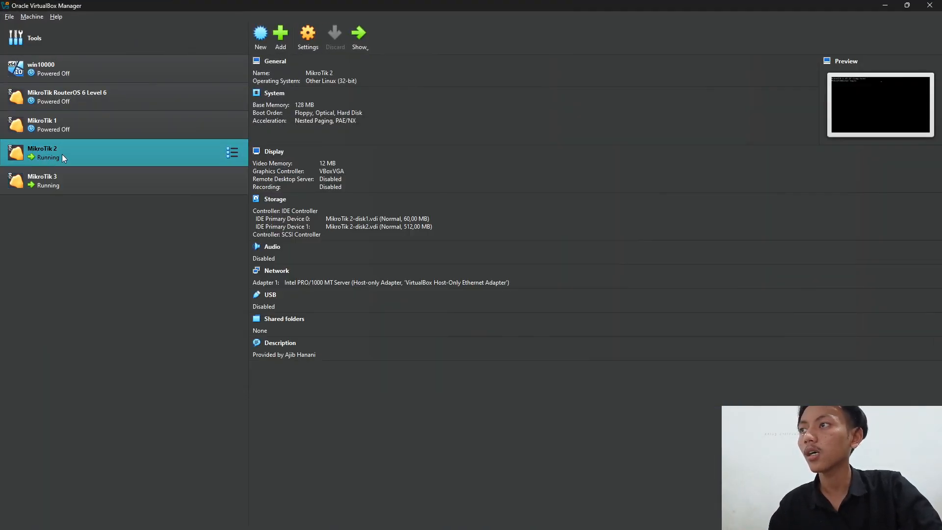
double_click(61, 154)
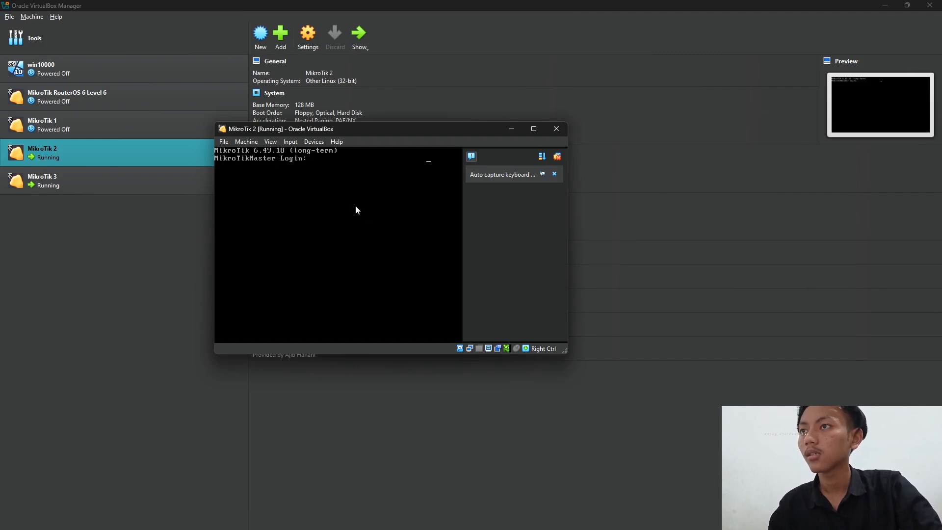
Focus the MikroTik 2 console and clear empty and mistyped 'rppt' login attempts
click(347, 193)
click(368, 307)
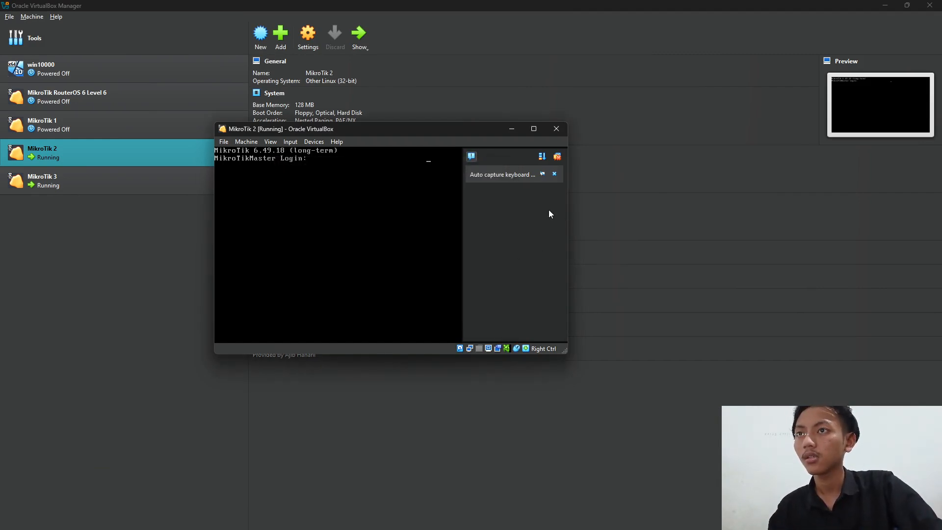
key(Return)
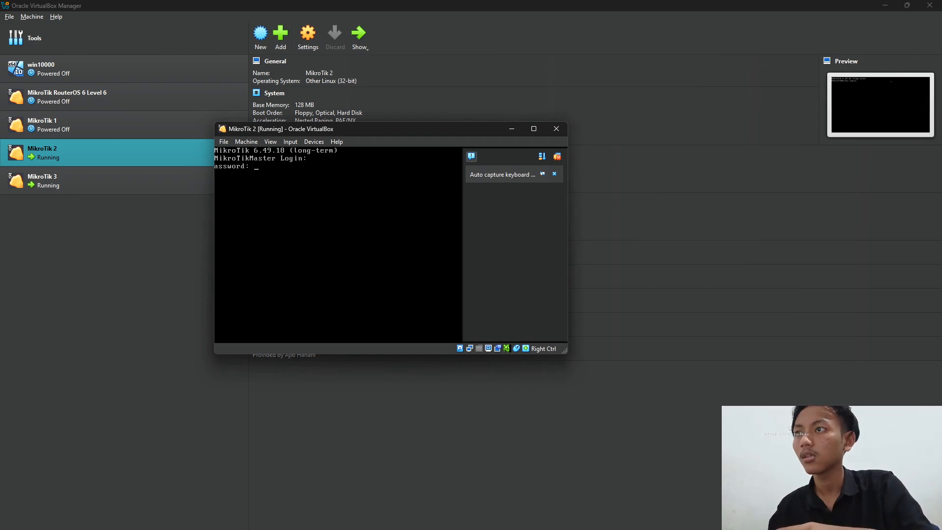
key(Return)
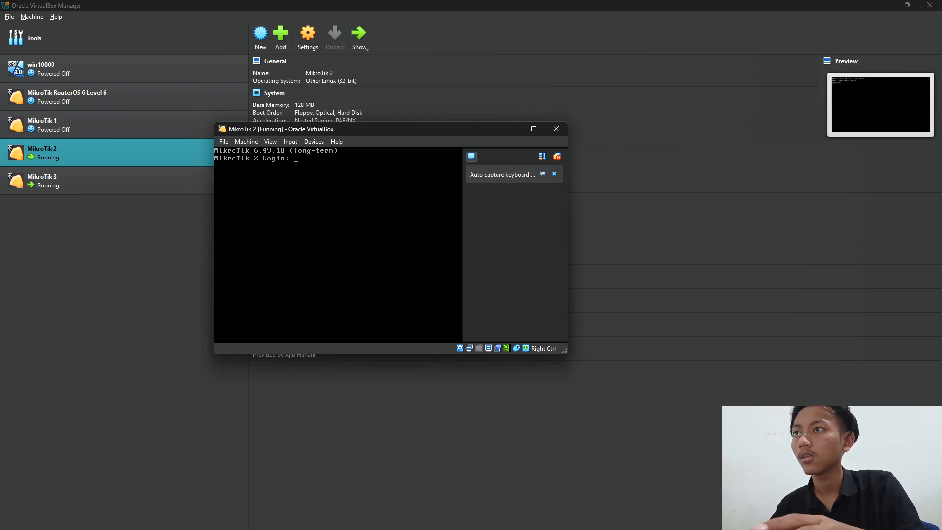
text(rppt)
key(Return)
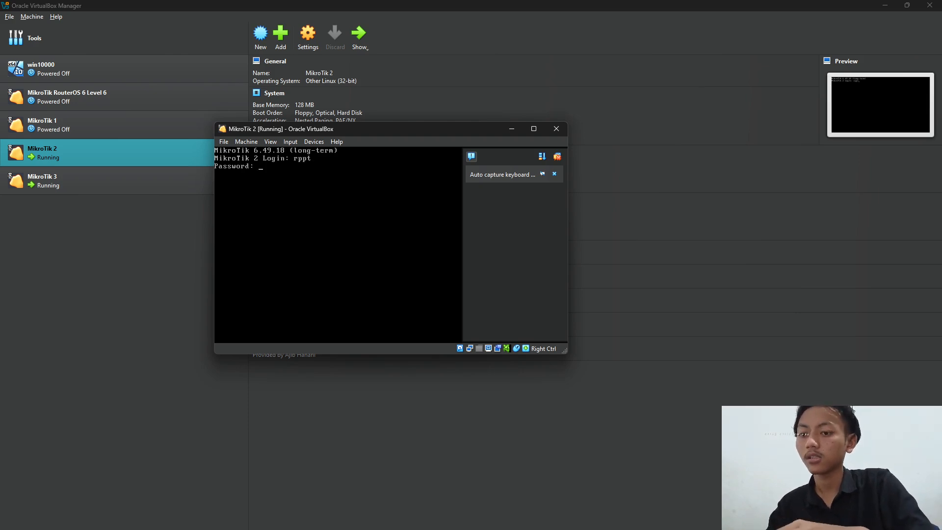
key(Return)
Try logging in as root with an empty password, which fails back to the login prompt
text(root)
key(Return)
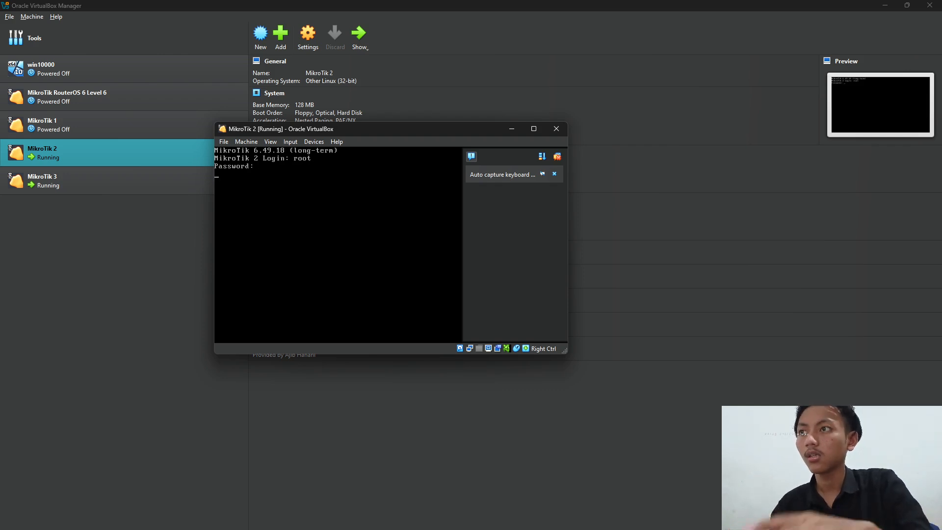
key(Return)
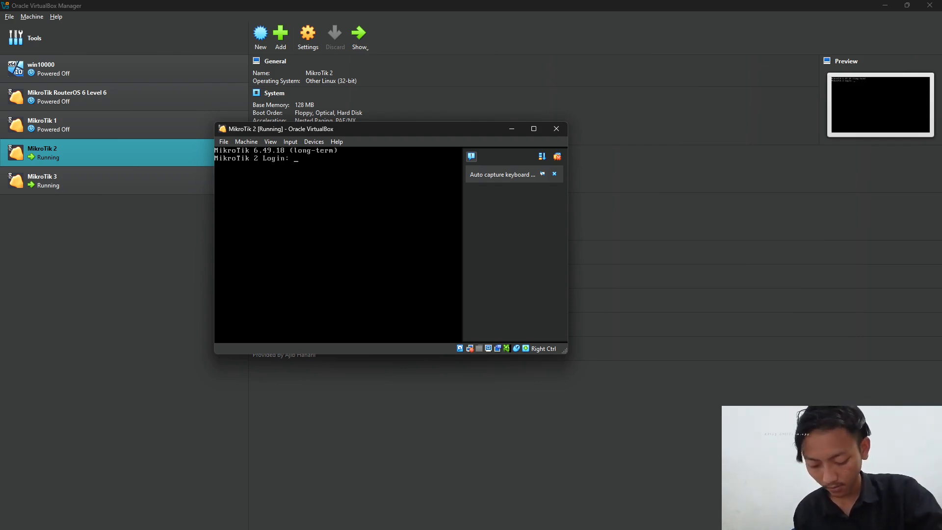
key(super+Tab)
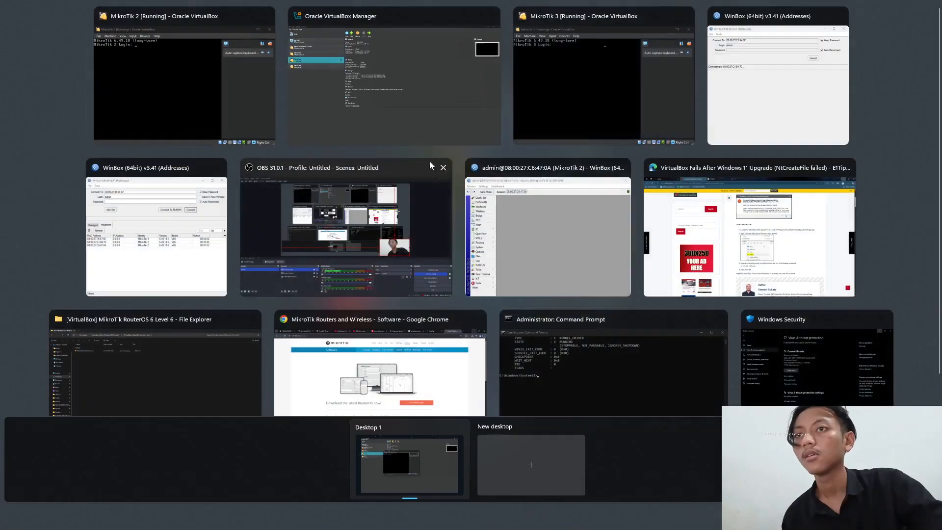
Cycle through OBS and the MikroTik consoles back to VirtualBox Manager showing MikroTik 2's details
click(449, 235)
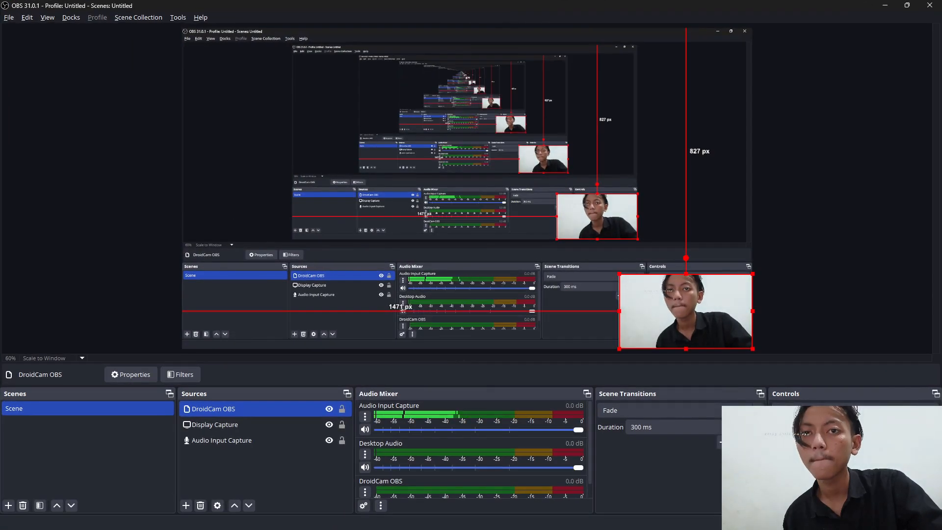
key(alt+Tab)
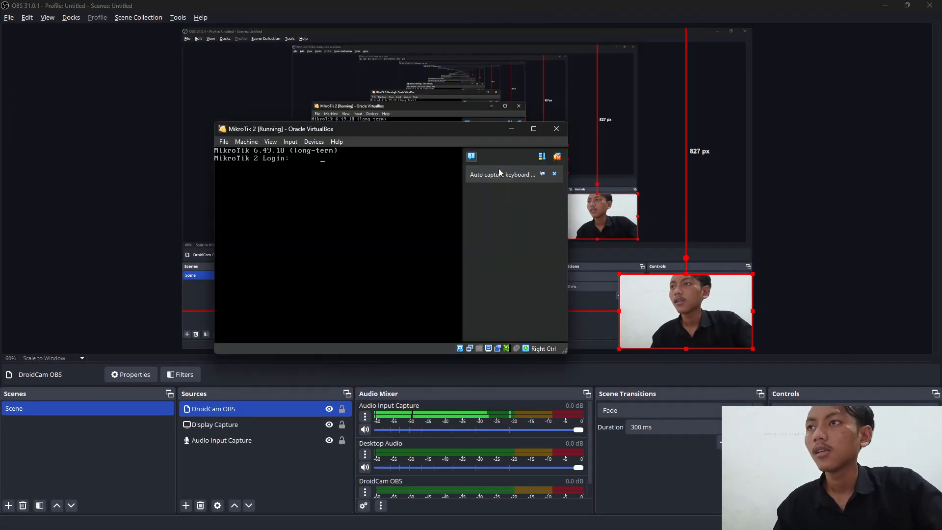
key(super+Tab)
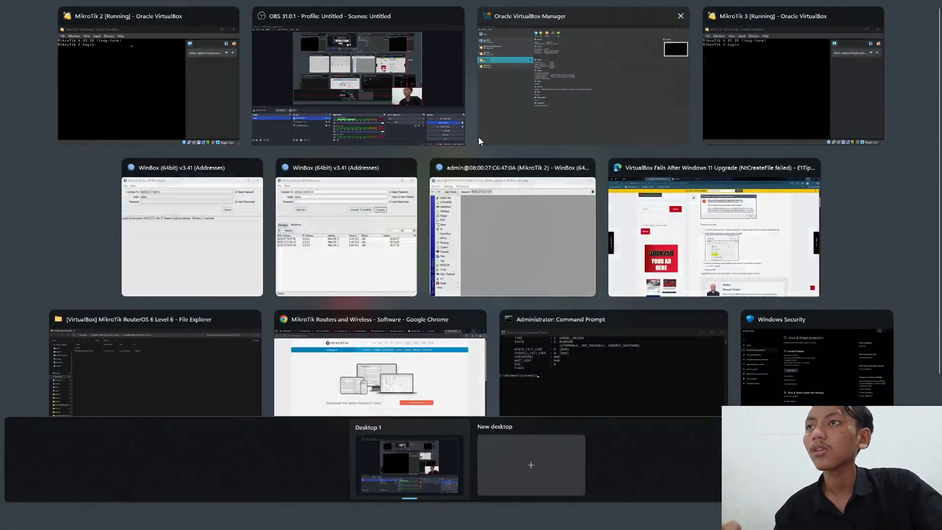
click(755, 106)
key(super+Tab)
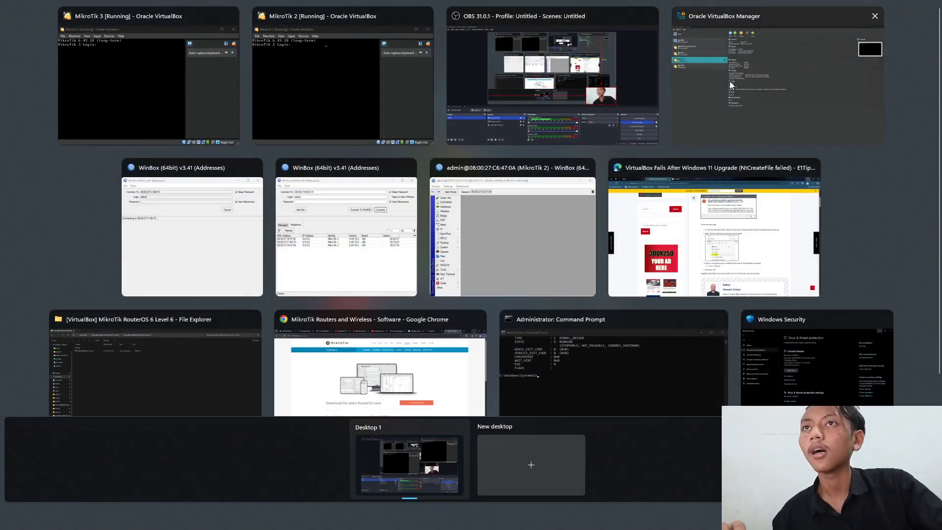
click(765, 78)
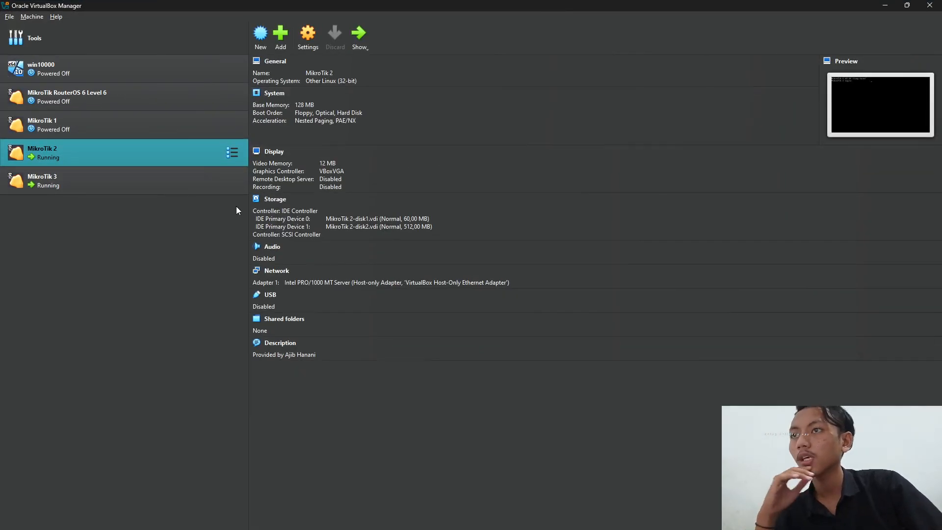
Reopen the MikroTik 2 console and decline the mouse-capture notice to type into it
double_click(135, 149)
drag(289, 131, 348, 138)
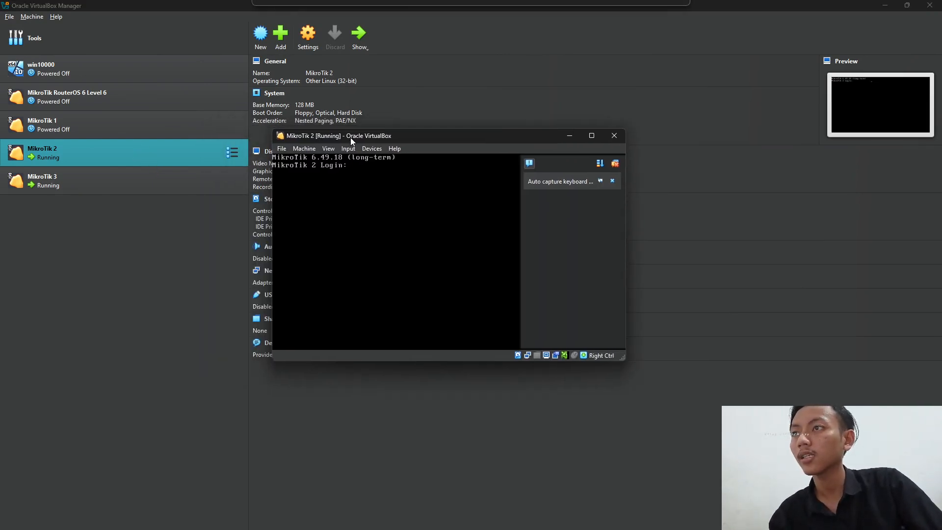
click(372, 206)
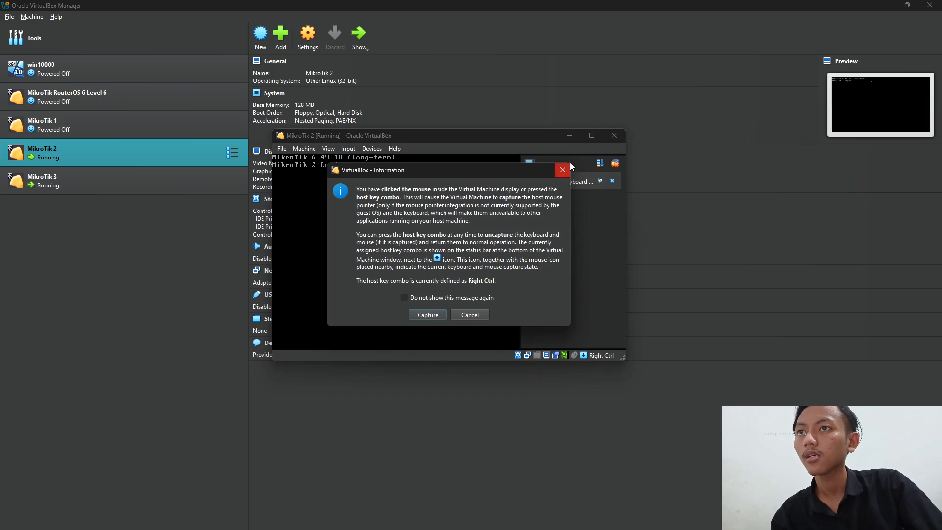
click(563, 169)
click(402, 181)
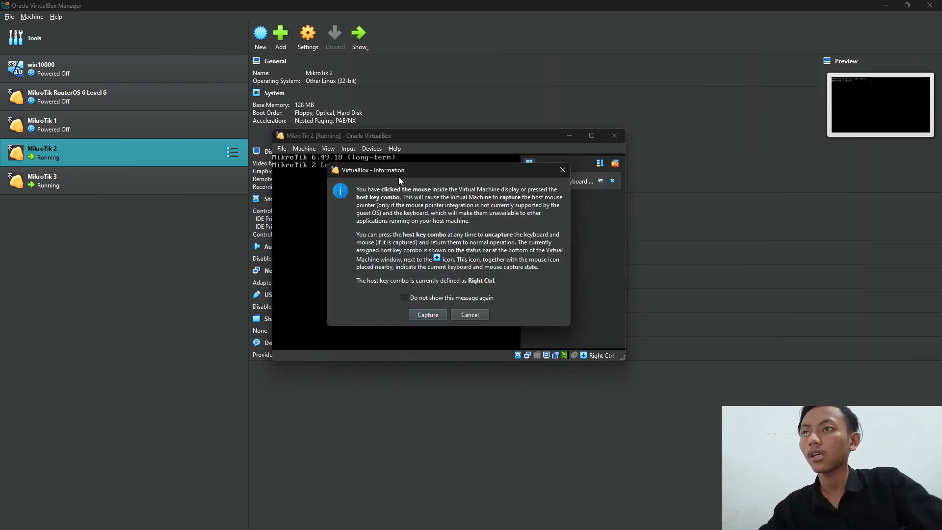
click(562, 170)
click(399, 192)
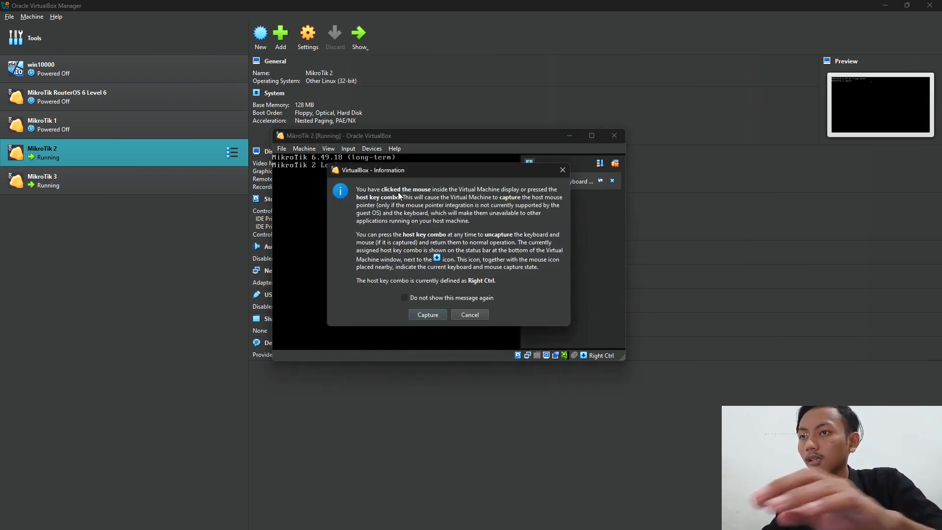
click(457, 314)
Enter admin as the login name, abandon the attempt, and shift the console right
text(mi)
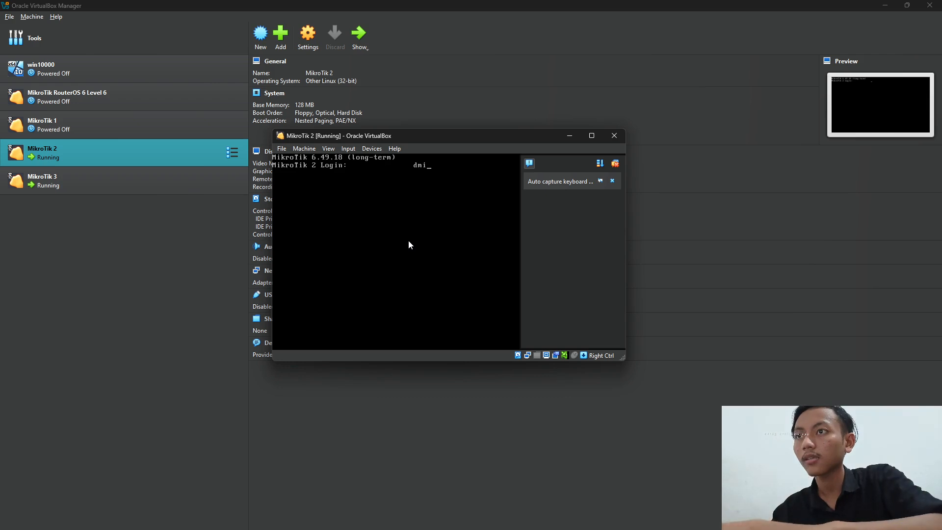
key(BackSpace)
key(BackSpace)
key(BackSpace)
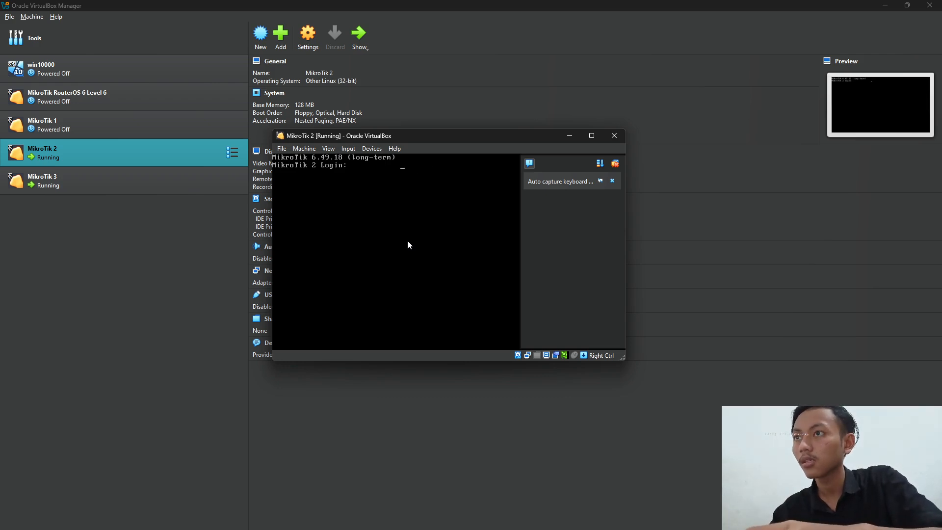
text(admin)
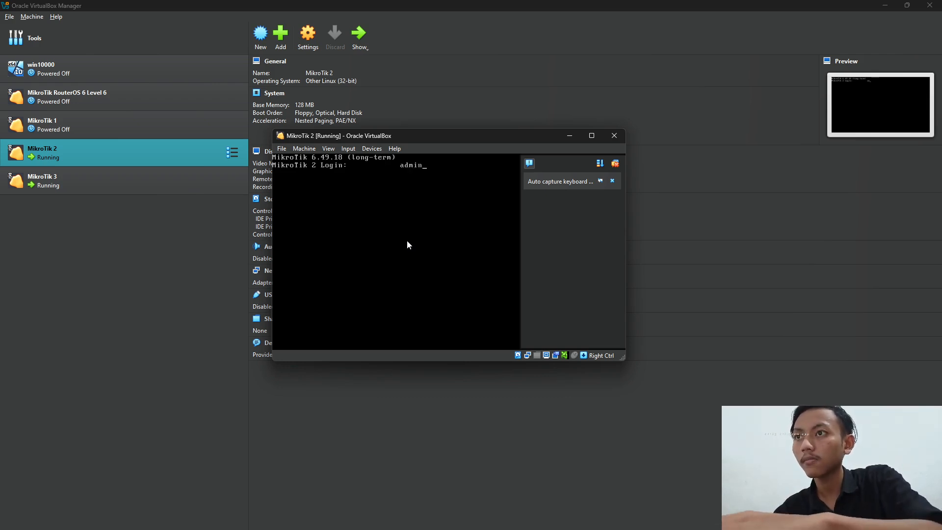
key(Return)
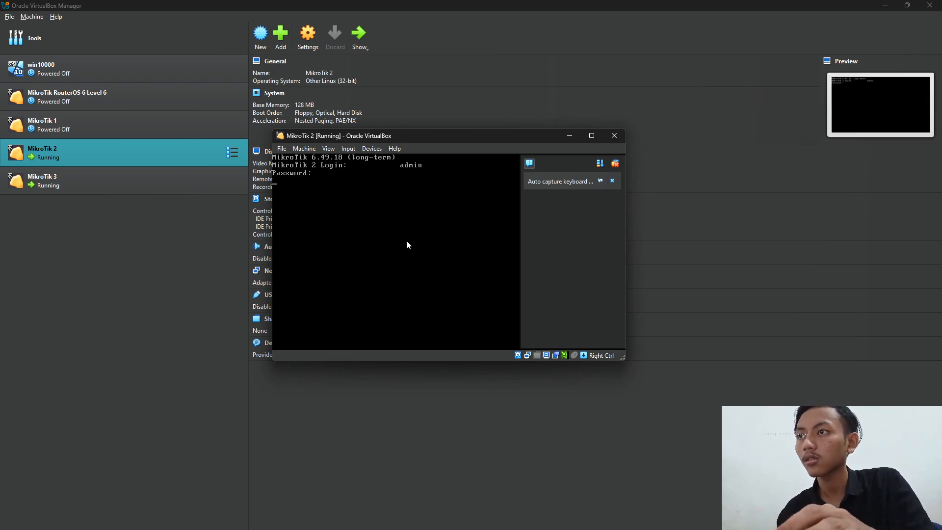
key(Return)
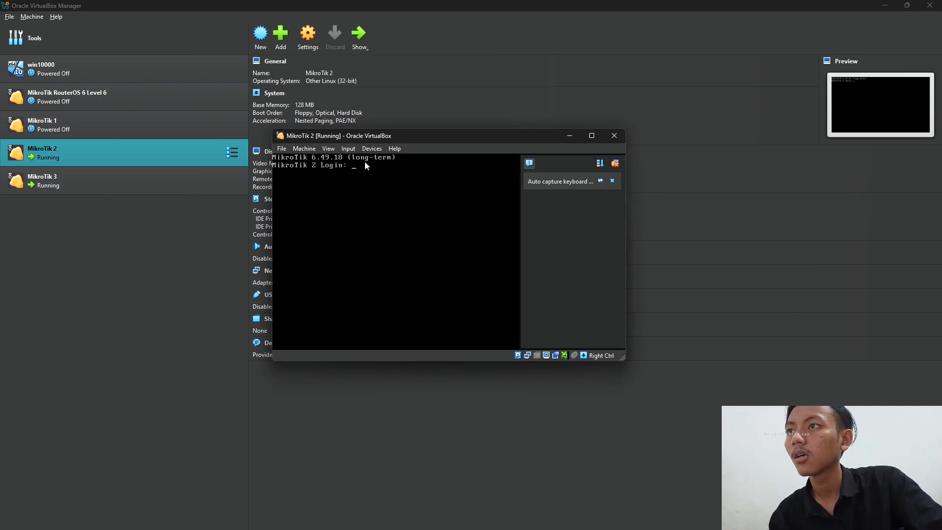
drag(375, 138, 441, 153)
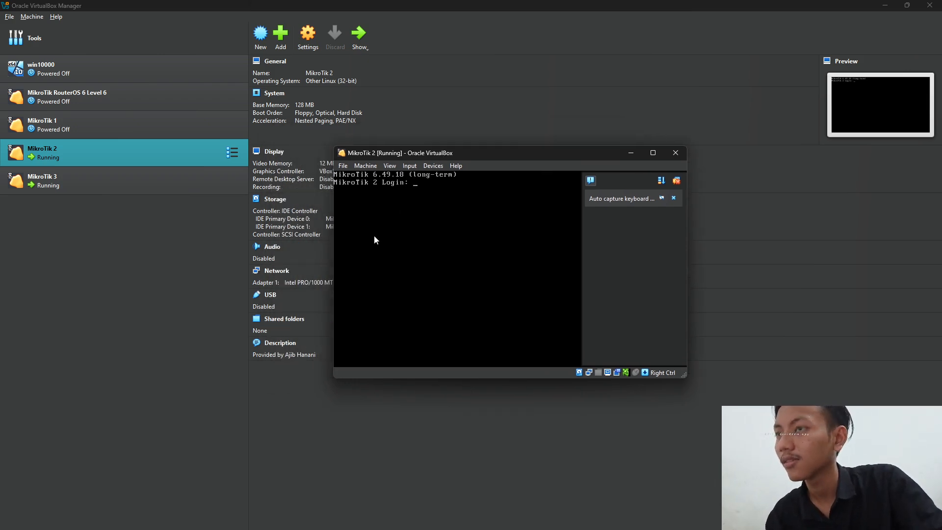
Check the WinBox session, then return to the MikroTik 2 console and dismiss the capture notice
key(alt+Tab)
click(337, 266)
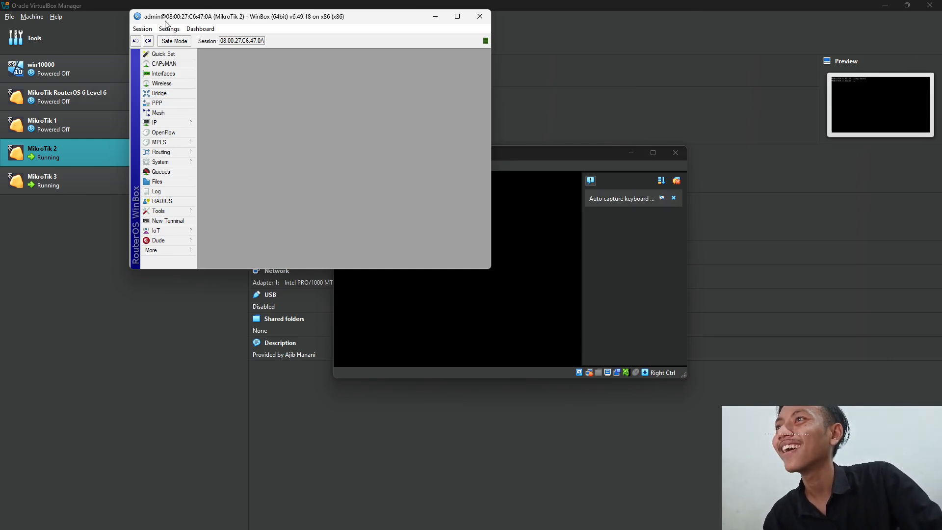
click(519, 185)
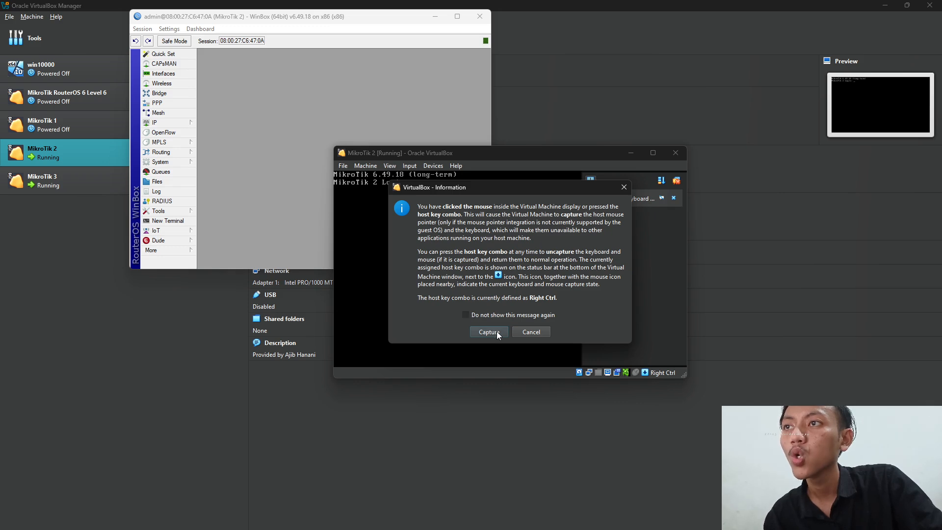
click(624, 187)
click(413, 235)
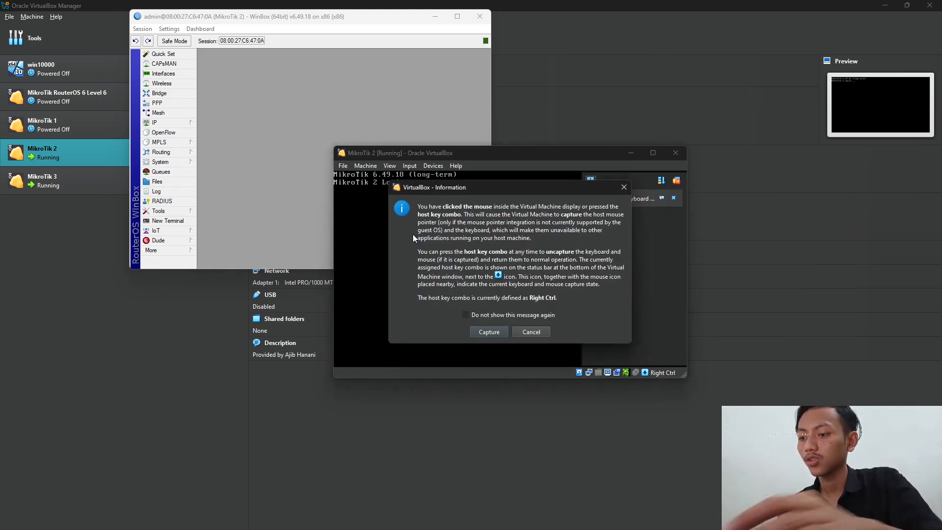
click(624, 186)
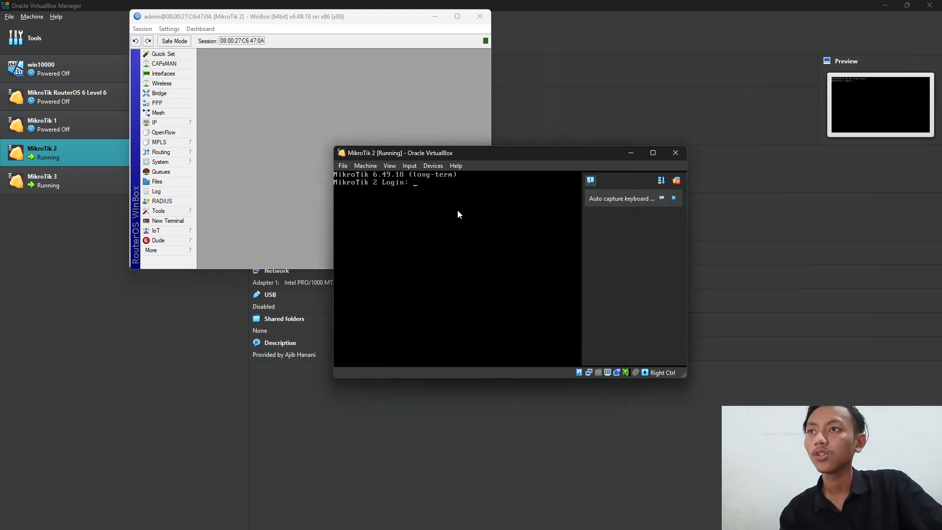
Log in to MikroTik 2 as admin and maximize the console window
text(admin)
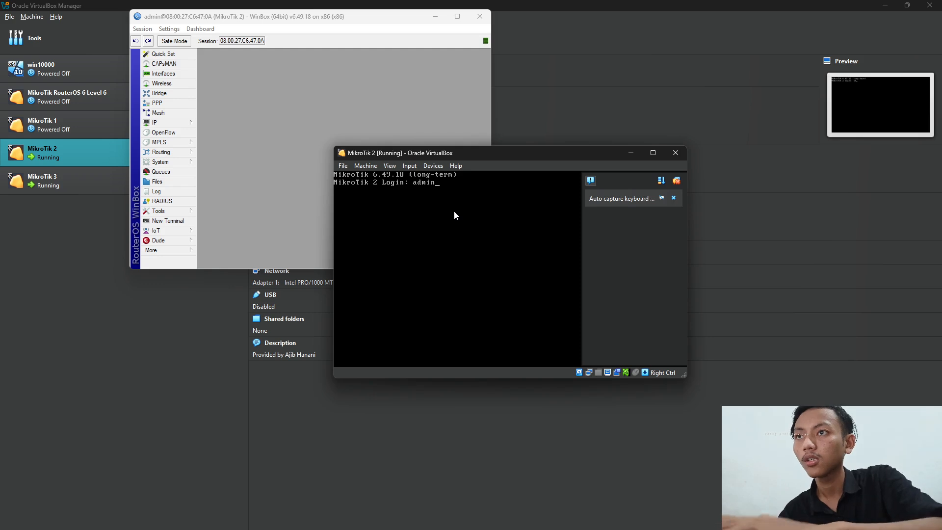
key(Return)
key(Return)
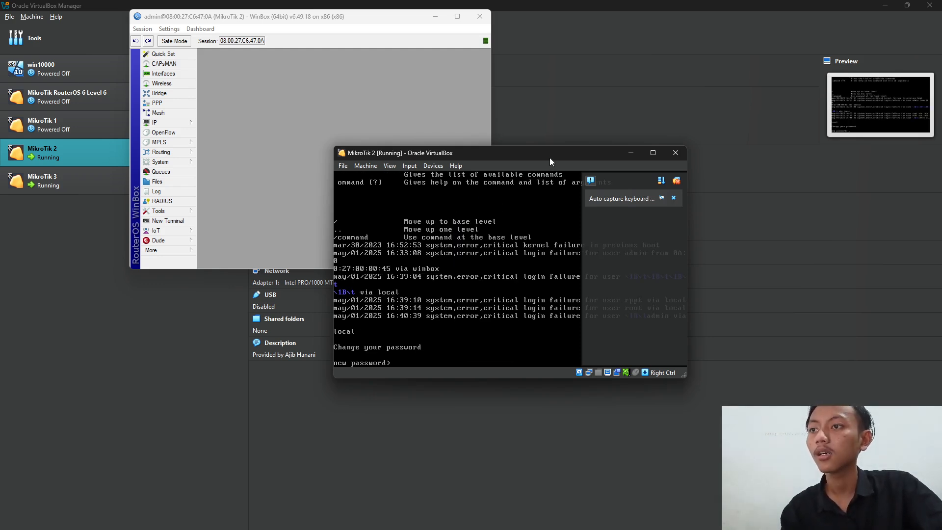
drag(549, 158, 550, 121)
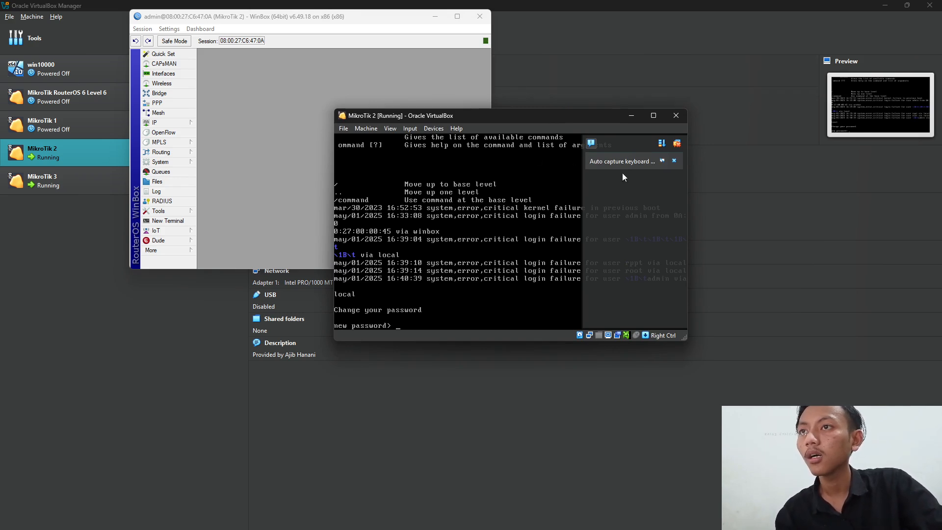
click(653, 116)
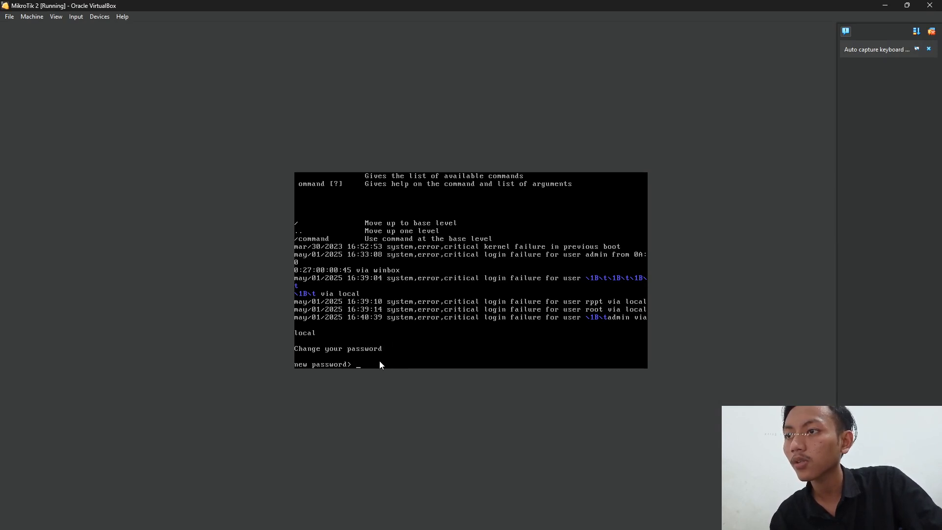
Enter and repeat a new admin password for MikroTik 2, then dismiss the capture notice
text(*)
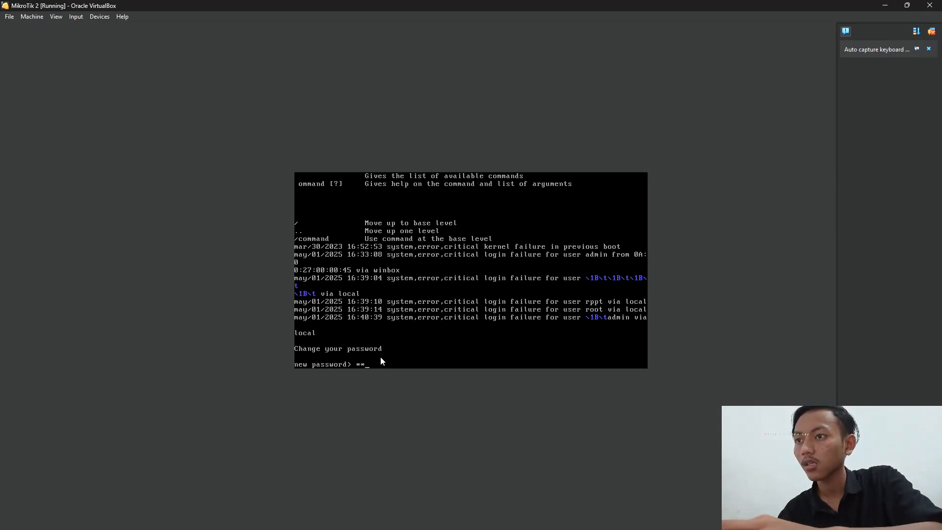
key(Return)
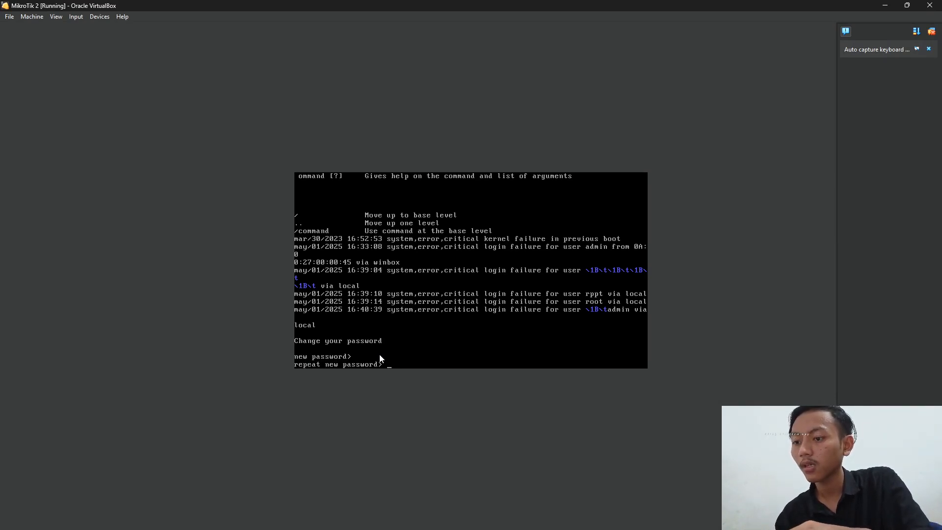
key(Return)
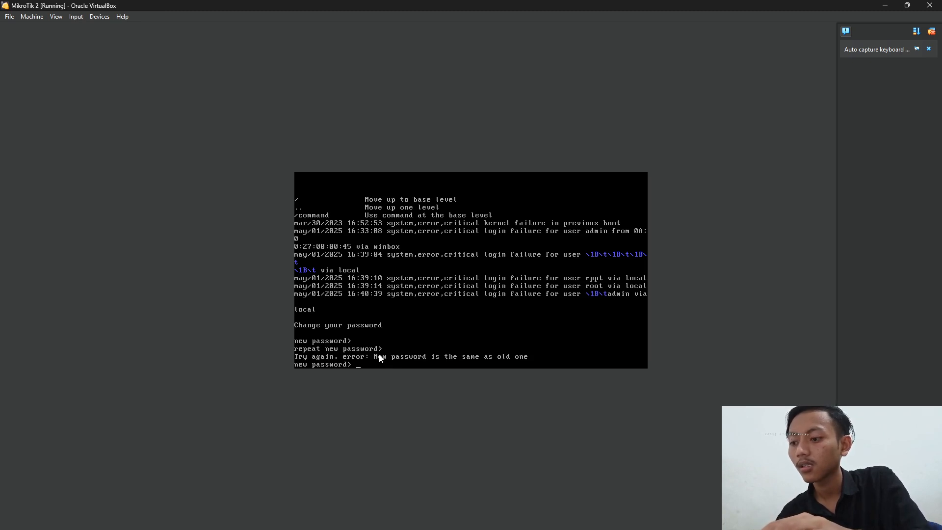
text(*)
key(BackSpace)
key(BackSpace)
text(**)
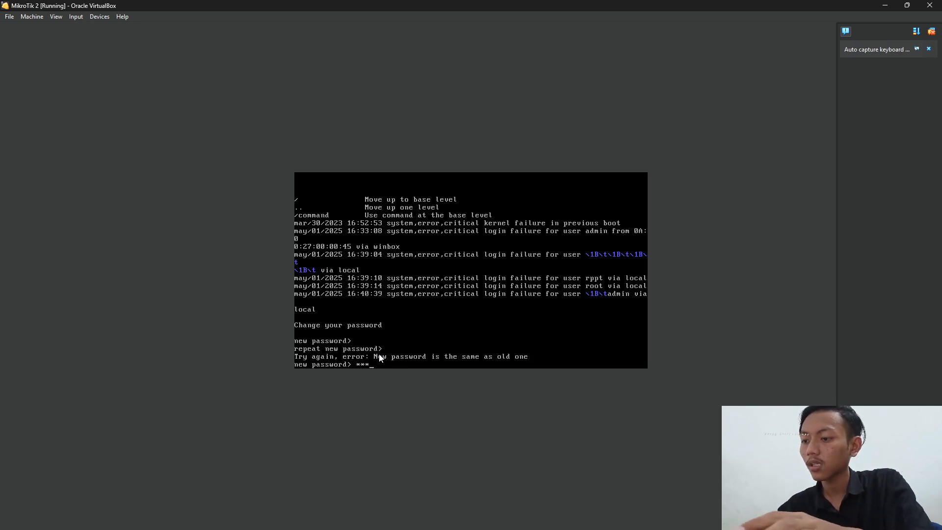
text(***)
key(Return)
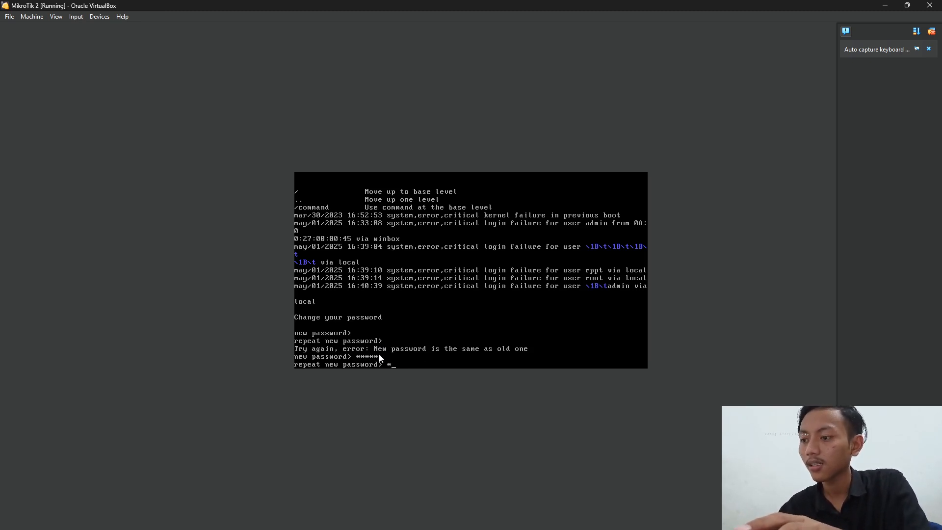
key(Return)
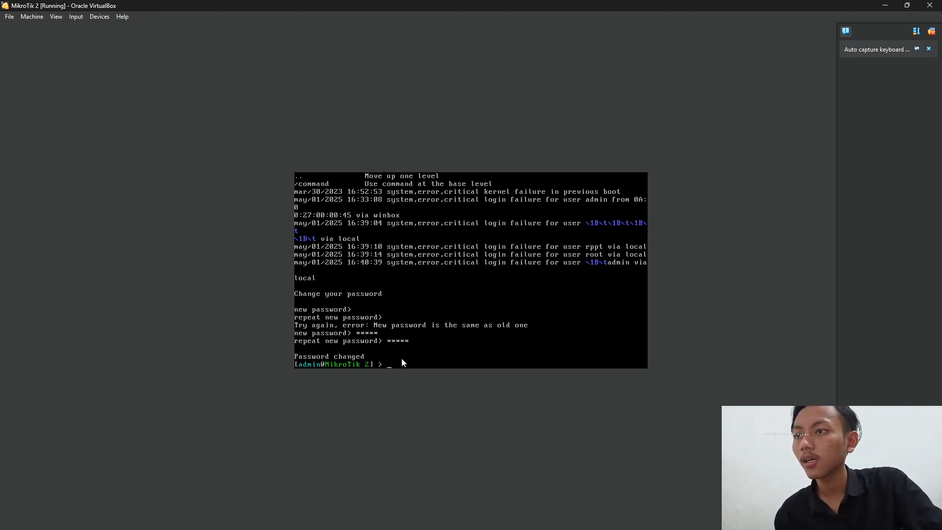
click(333, 358)
click(585, 189)
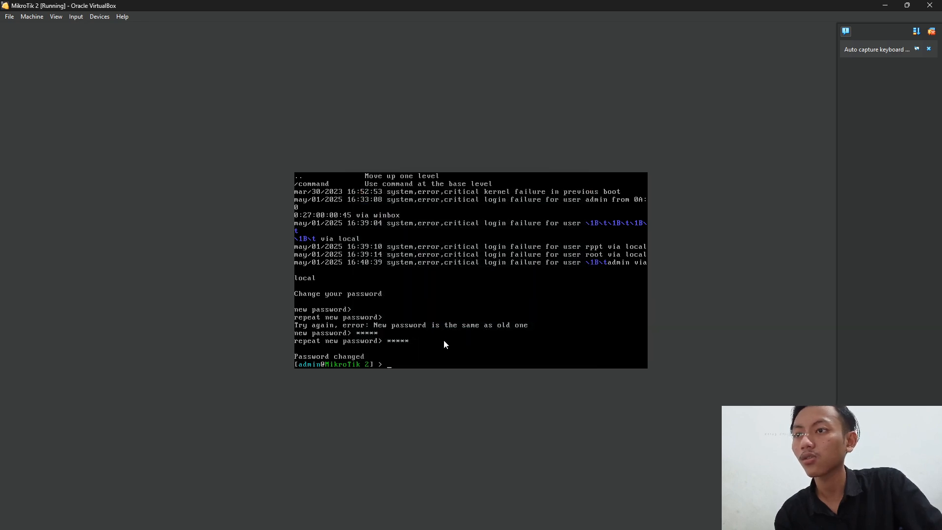
Restore the console size, type /system shutdown, and rearrange the console and WinBox windows
click(906, 7)
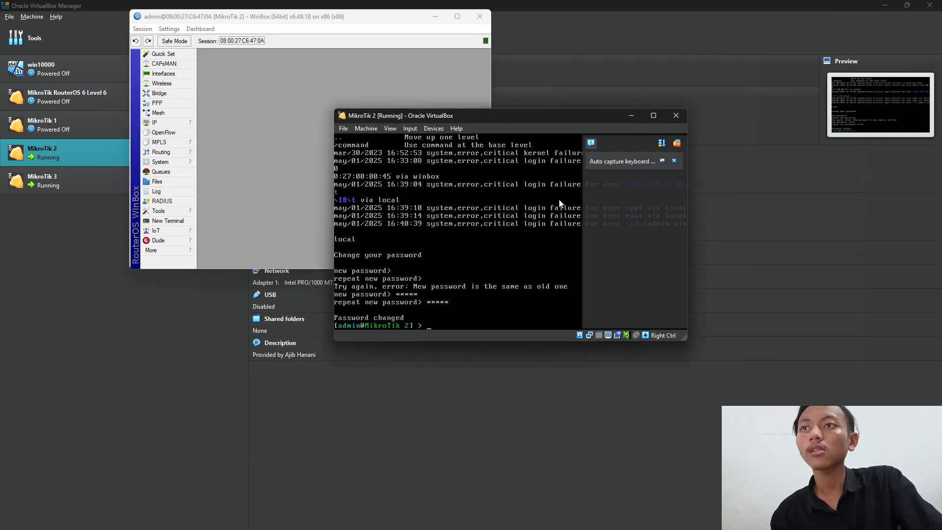
drag(498, 118, 393, 94)
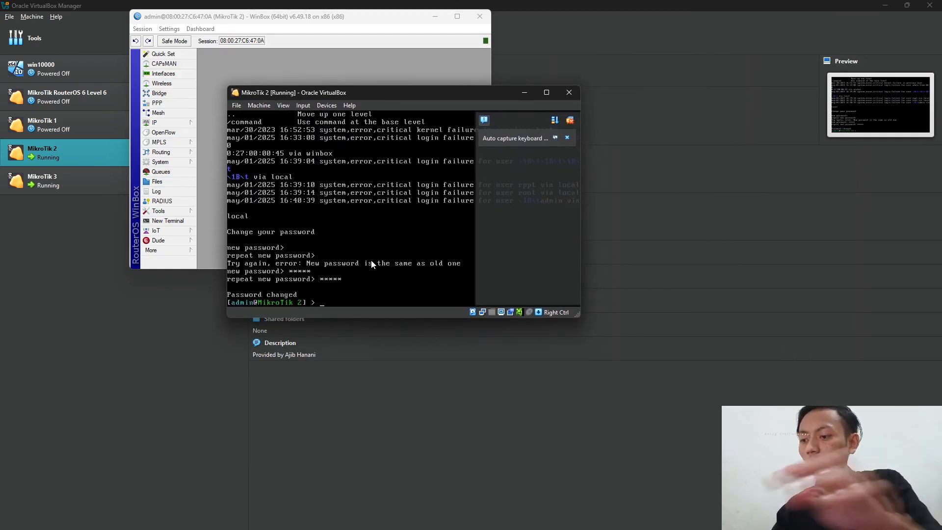
text(/system shutdown)
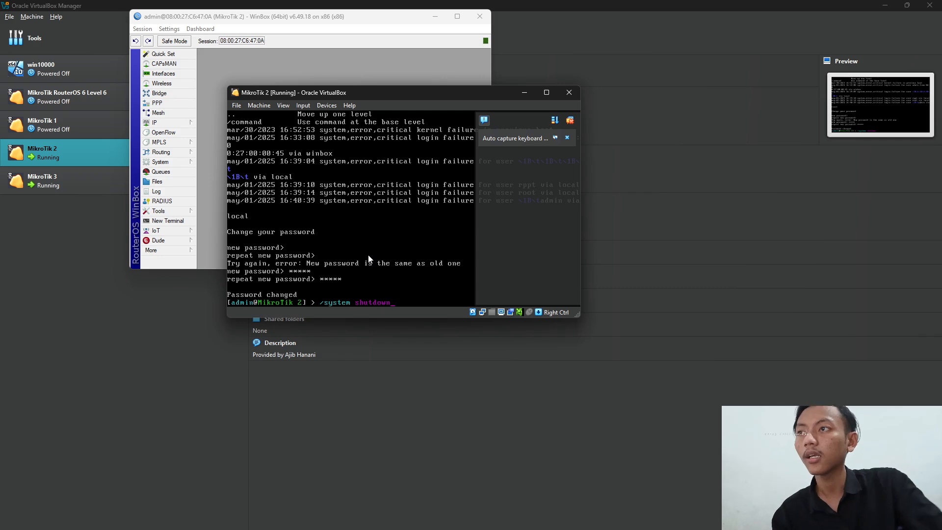
drag(396, 92, 627, 128)
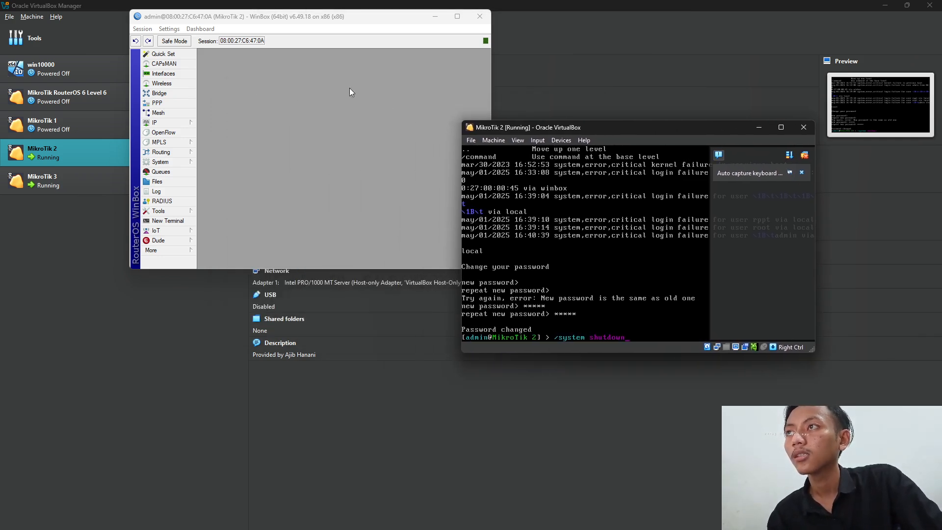
drag(356, 22, 297, 45)
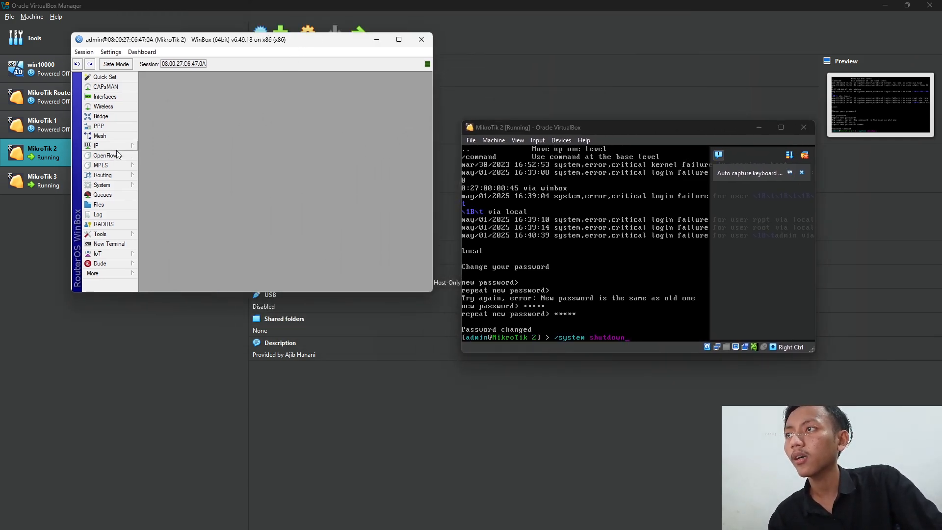
click(122, 188)
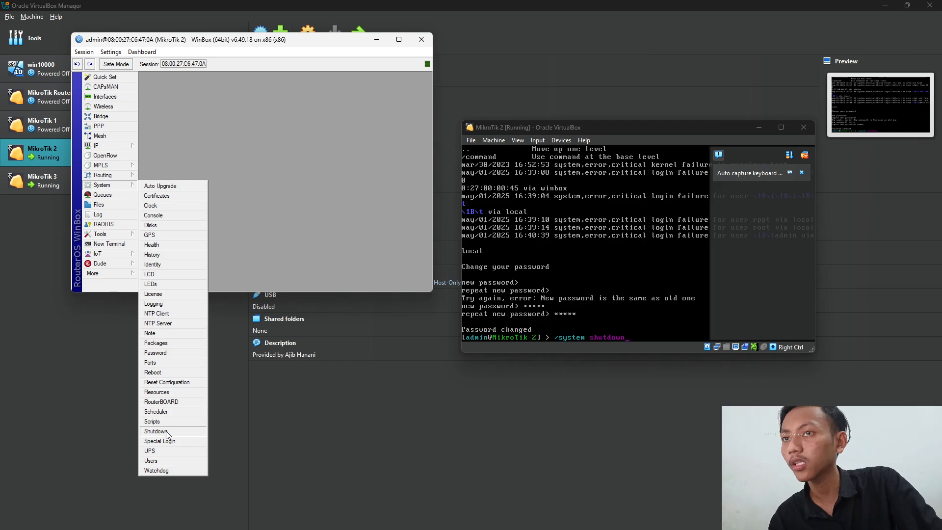
Run /system shutdown in the MikroTik 2 console and answer y to confirm
click(535, 316)
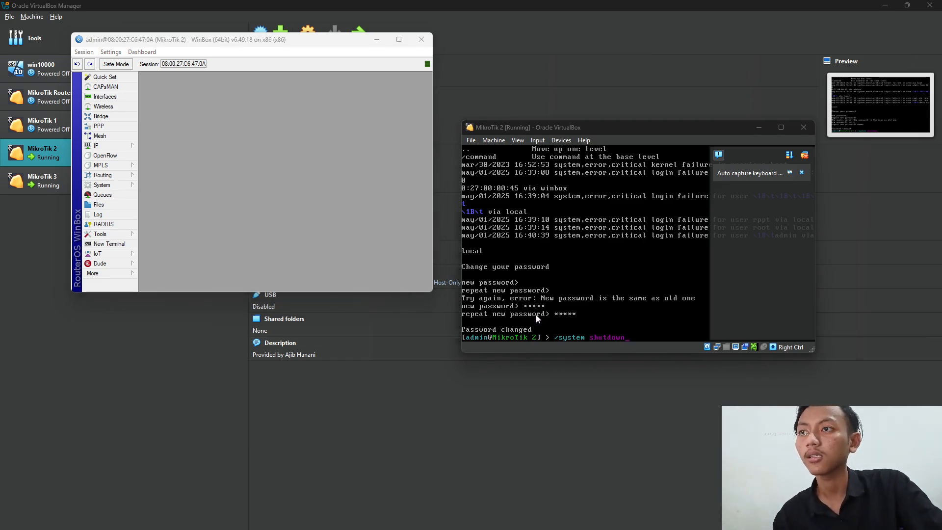
click(751, 161)
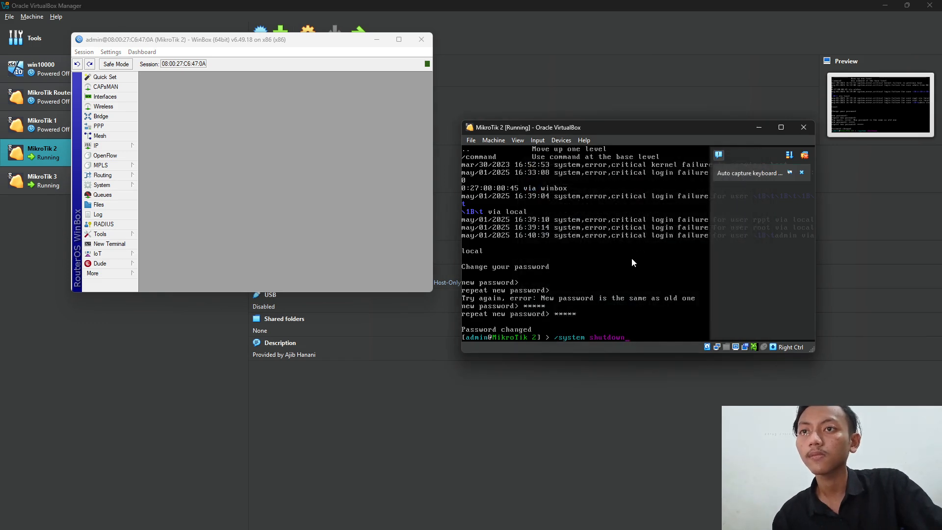
key(Return)
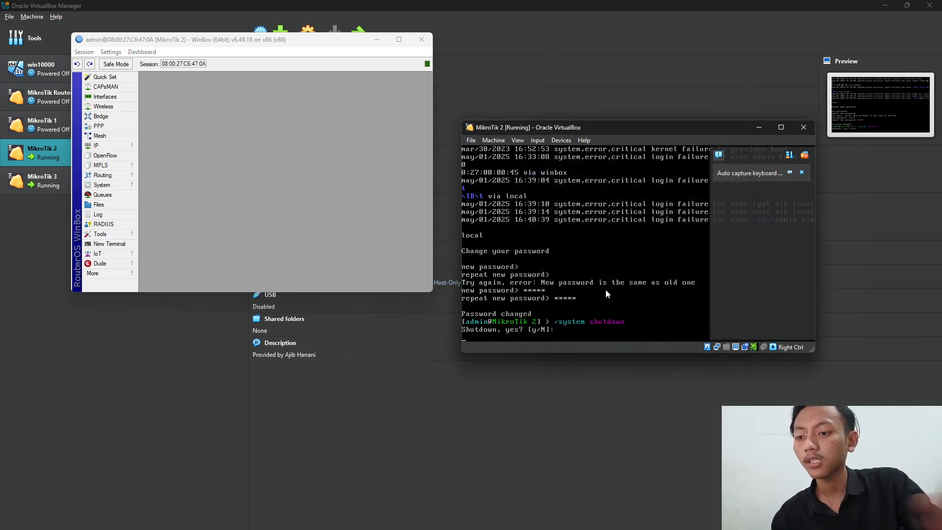
text(y)
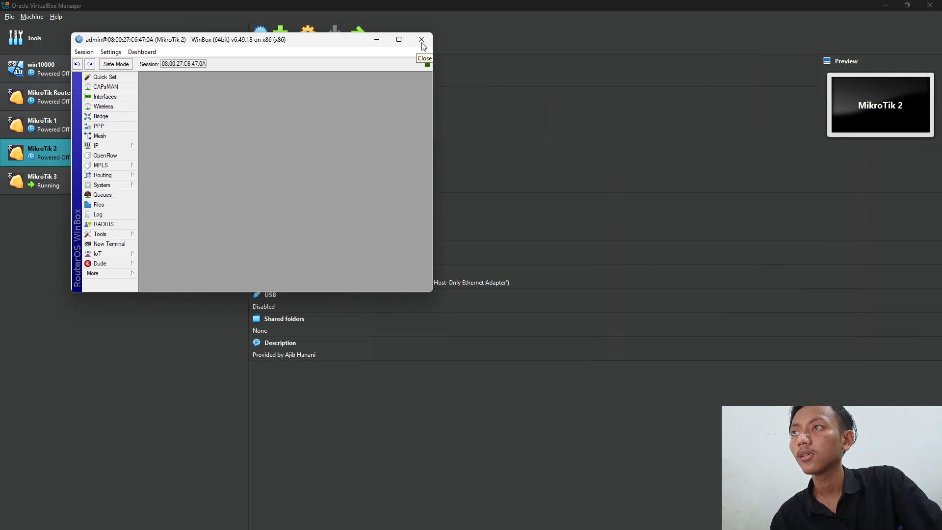
Switch between the MikroTik 3 console and WinBox windows, moving the connecting WinBox window aside
drag(258, 43, 455, 149)
key(alt+Tab)
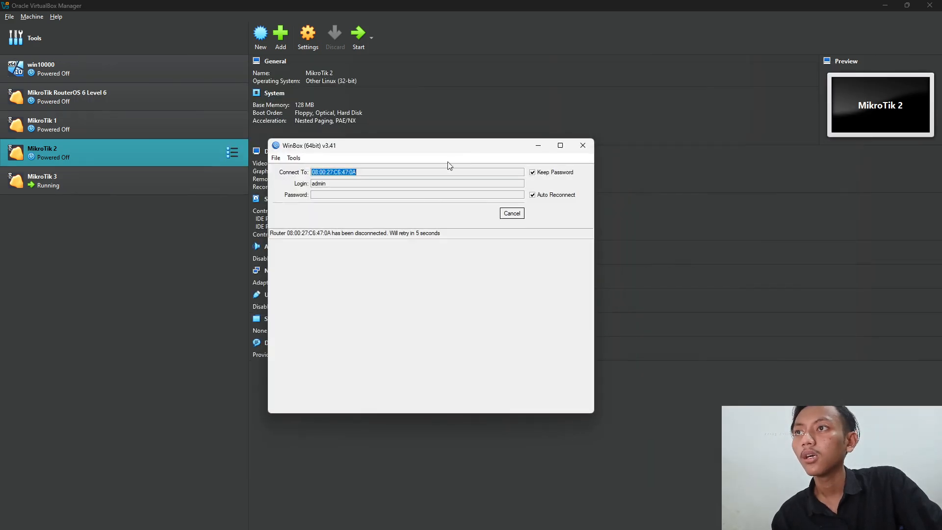
key(alt+Tab)
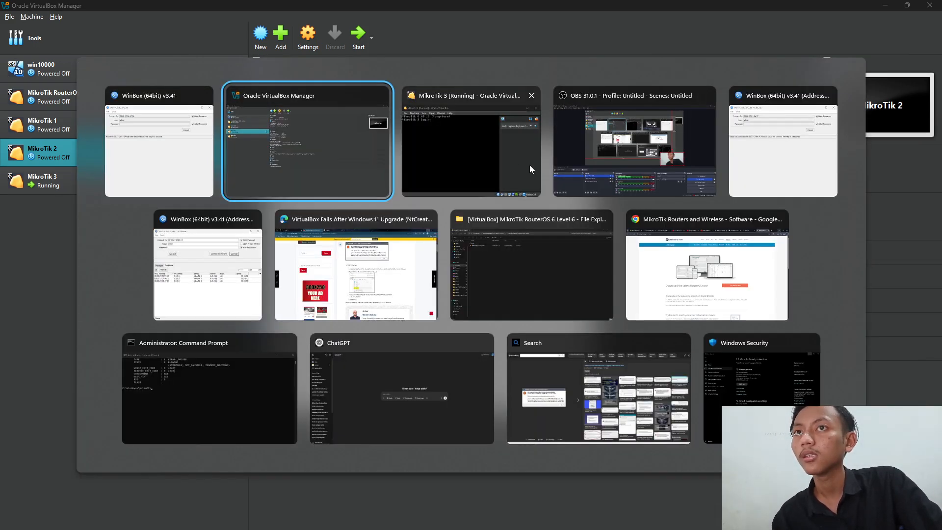
click(471, 150)
key(alt+Tab)
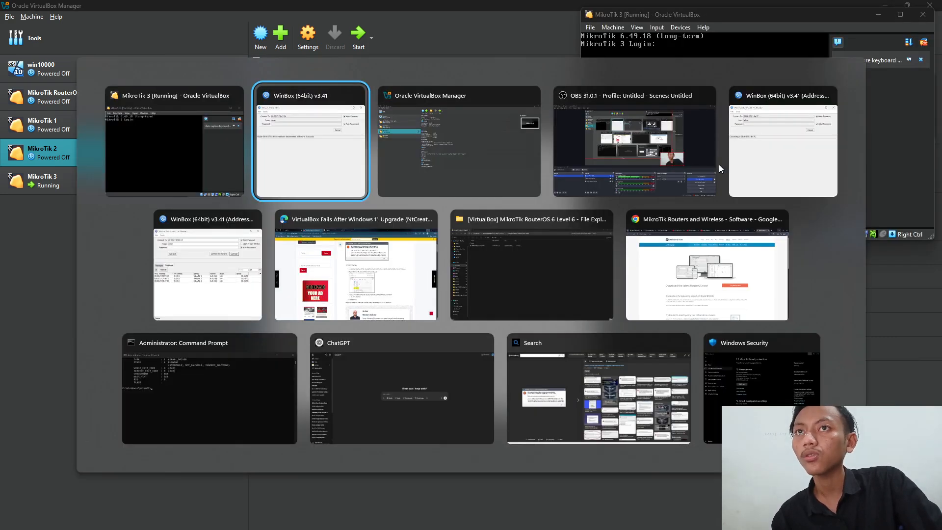
click(768, 159)
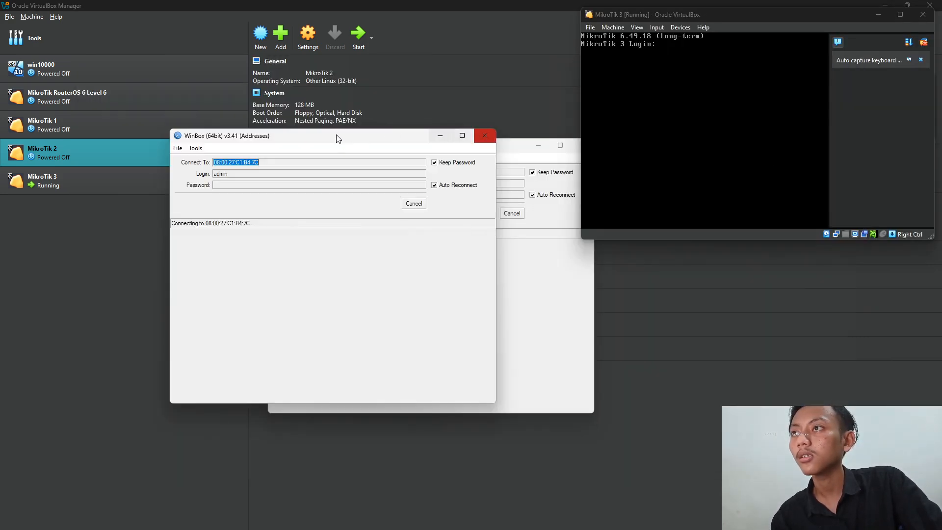
key(alt+Tab)
key(alt+Tab)
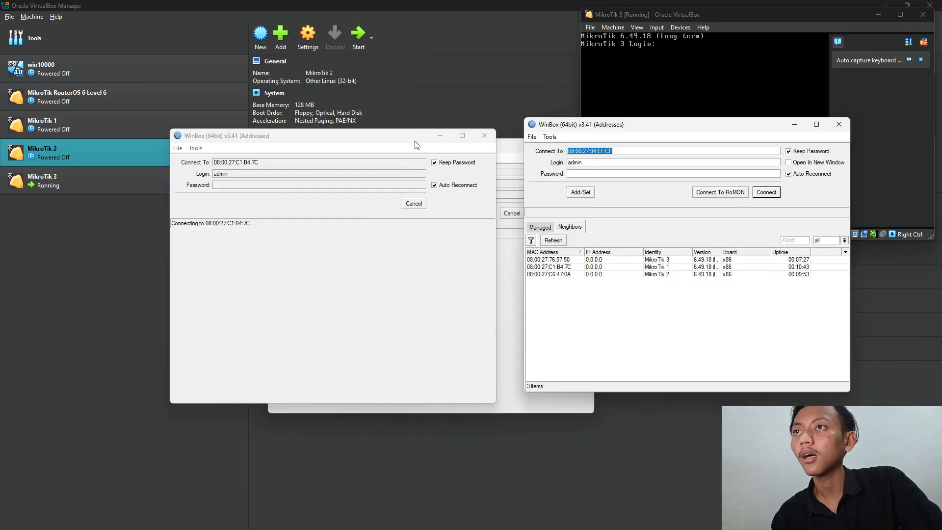
drag(418, 145, 321, 148)
Place the WinBox neighbor list at the upper left beside the MikroTik 3 console and focus the console
drag(567, 125, 634, 246)
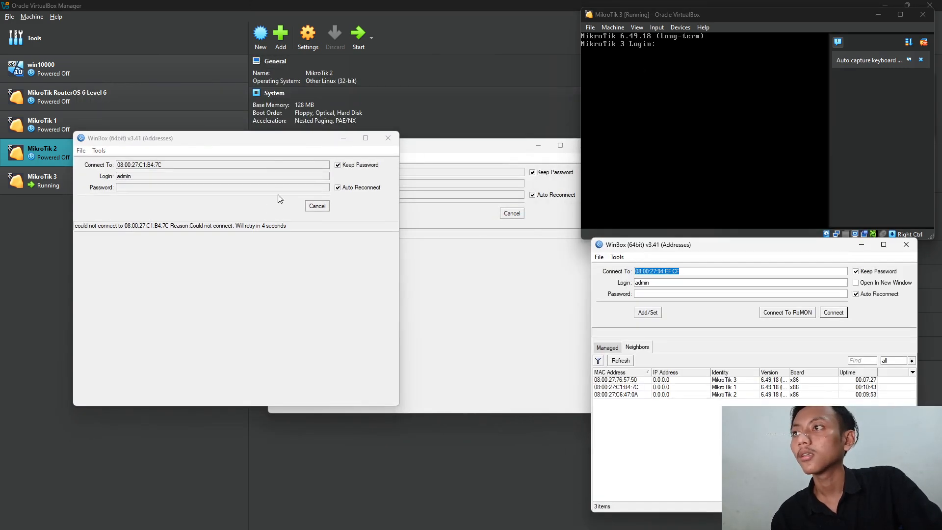
click(609, 234)
click(711, 238)
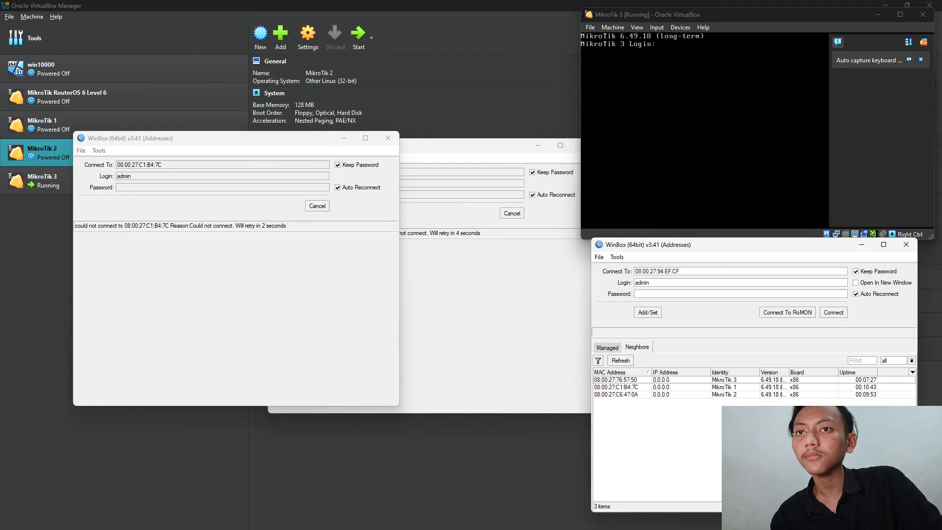
drag(702, 250, 251, 121)
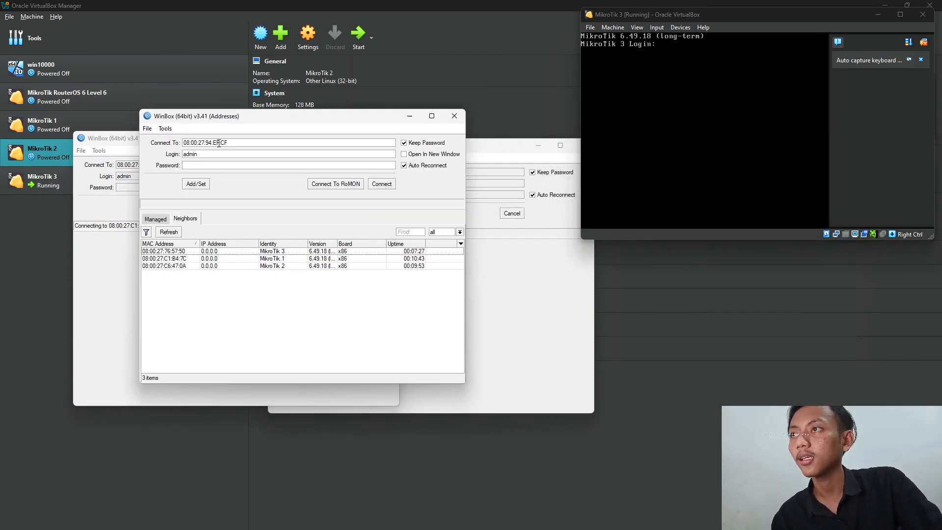
drag(222, 121, 203, 121)
click(665, 104)
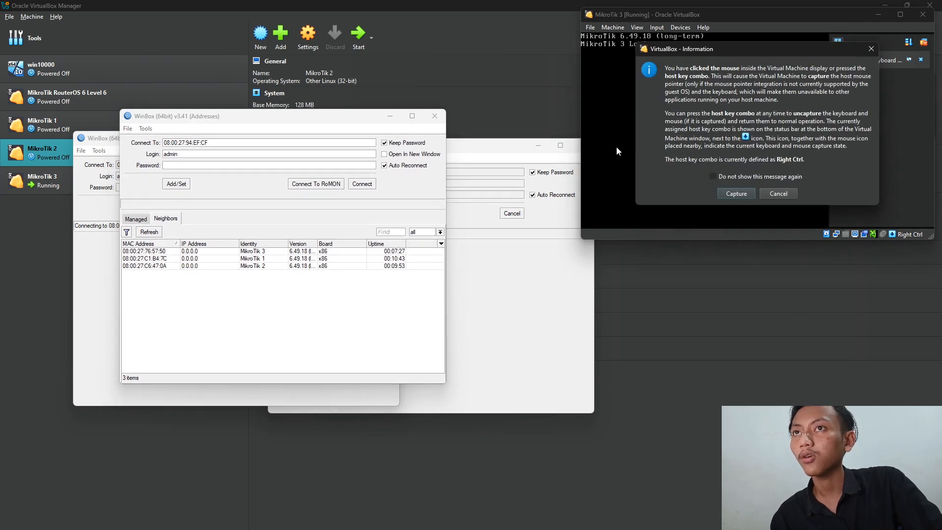
click(871, 49)
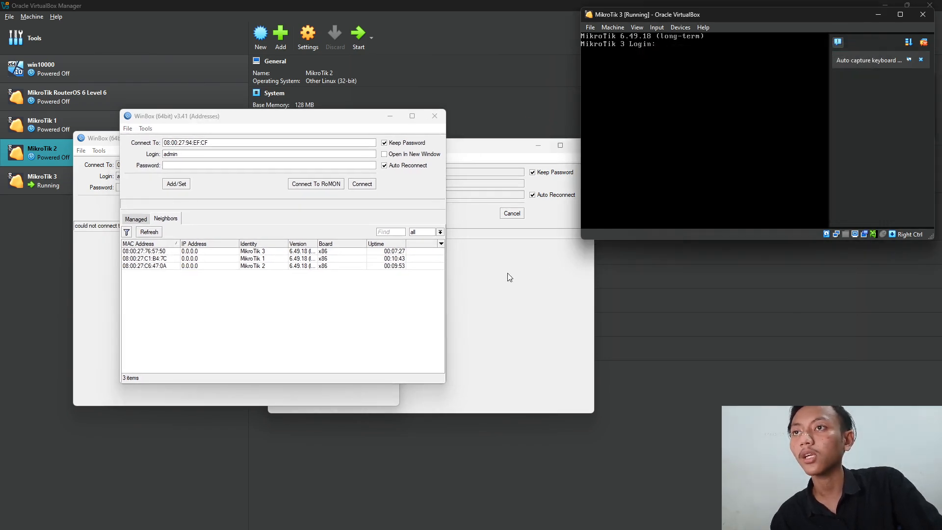
click(670, 128)
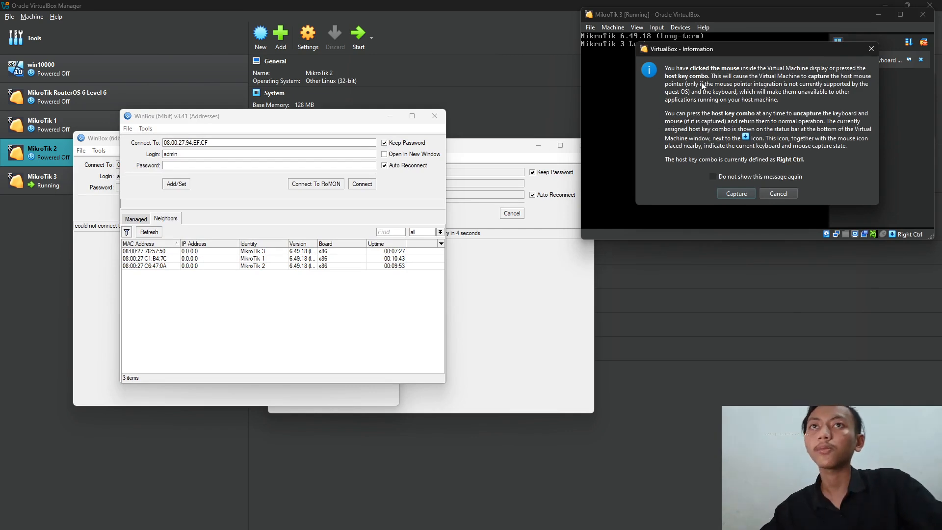
Log in to the MikroTik 3 console as admin and set and confirm a new admin password
click(871, 48)
text(admin)
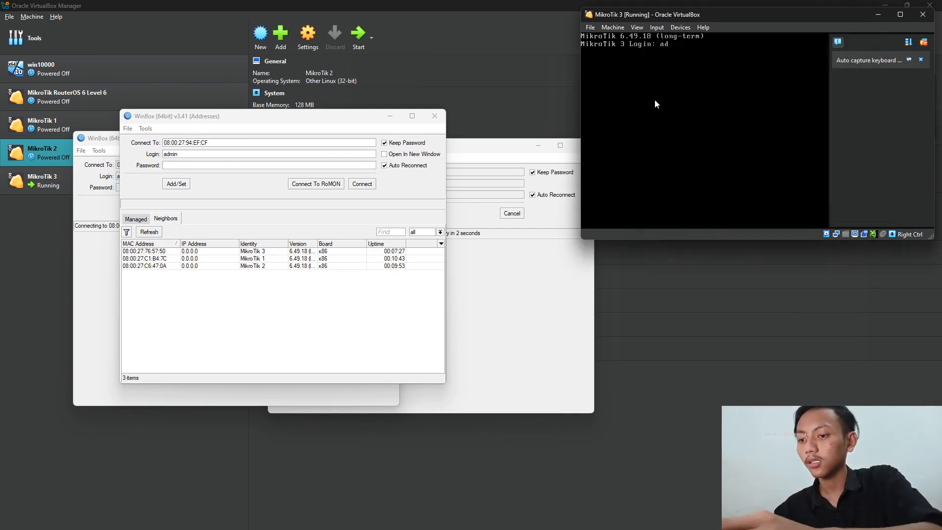
key(Return)
key(Return)
key(Return)
key(Return)
key(Return)
key(Return)
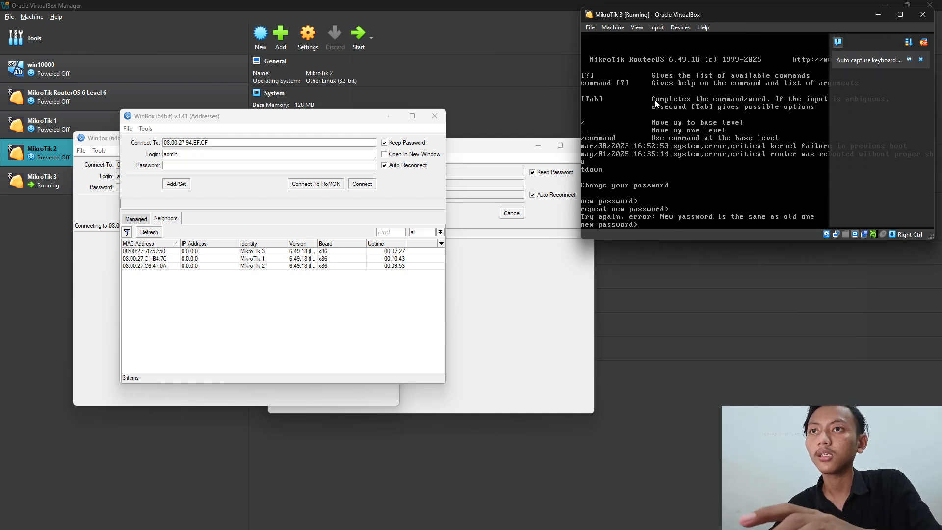
key(Return)
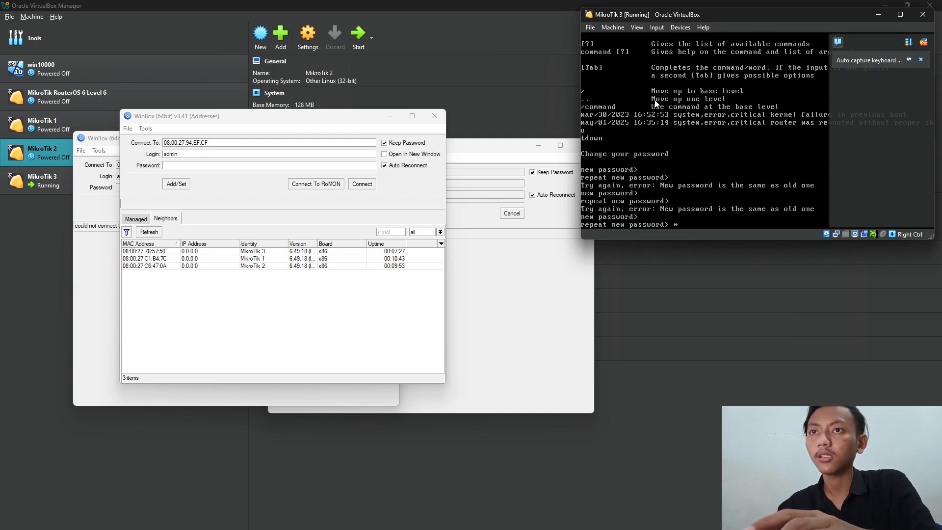
text(admin)
key(Return)
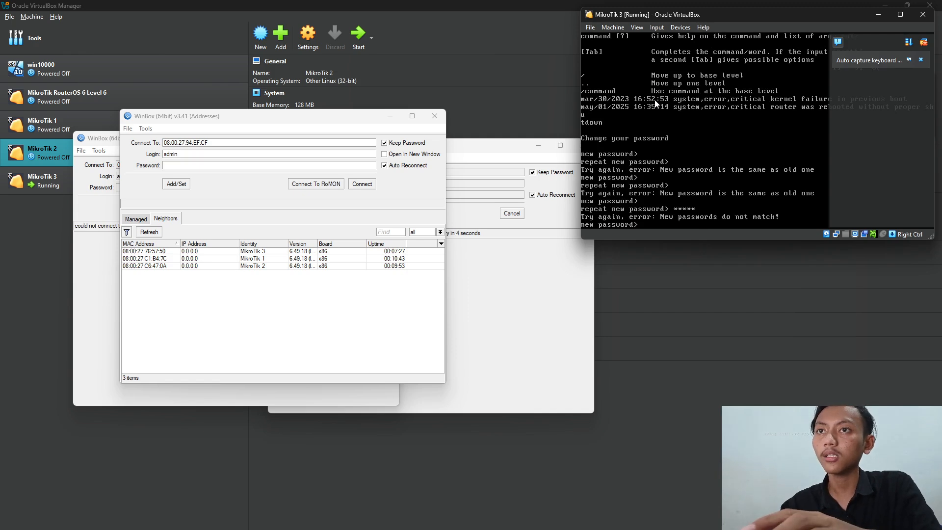
text(admi)
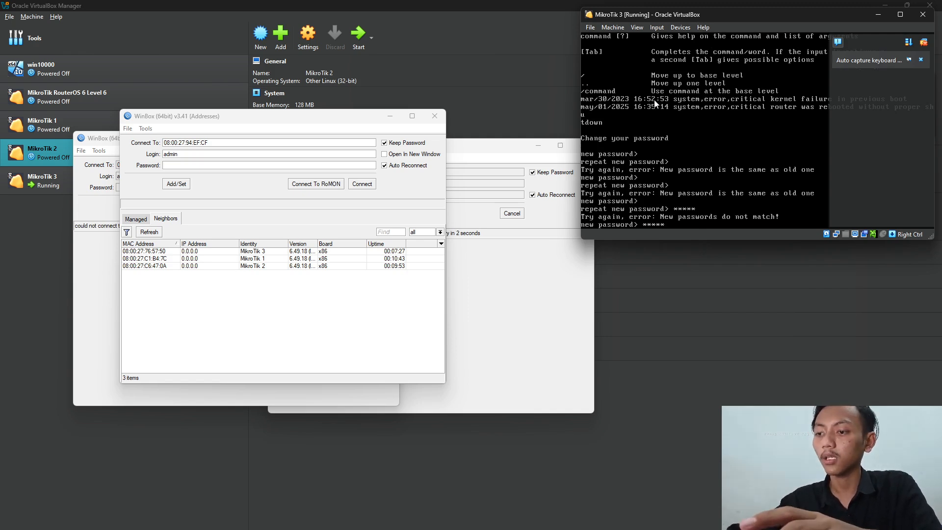
text(n)
key(Return)
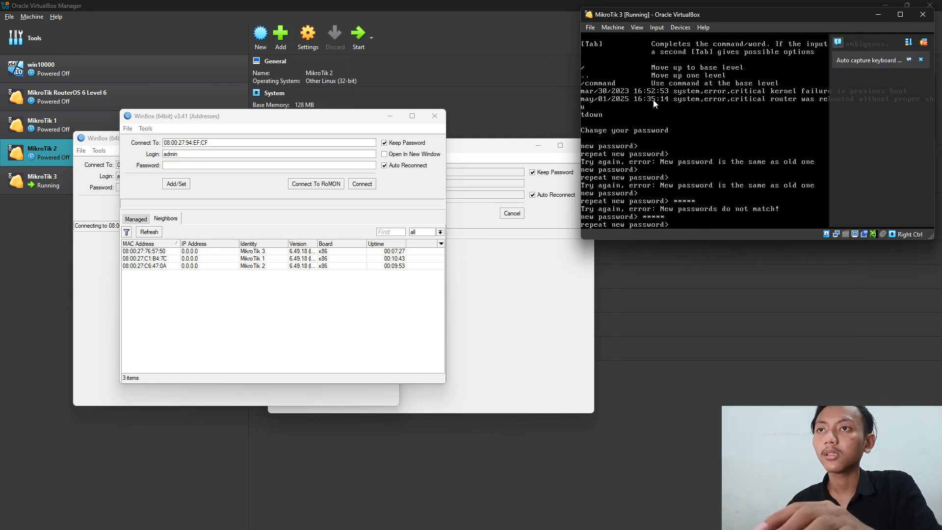
text(ad)
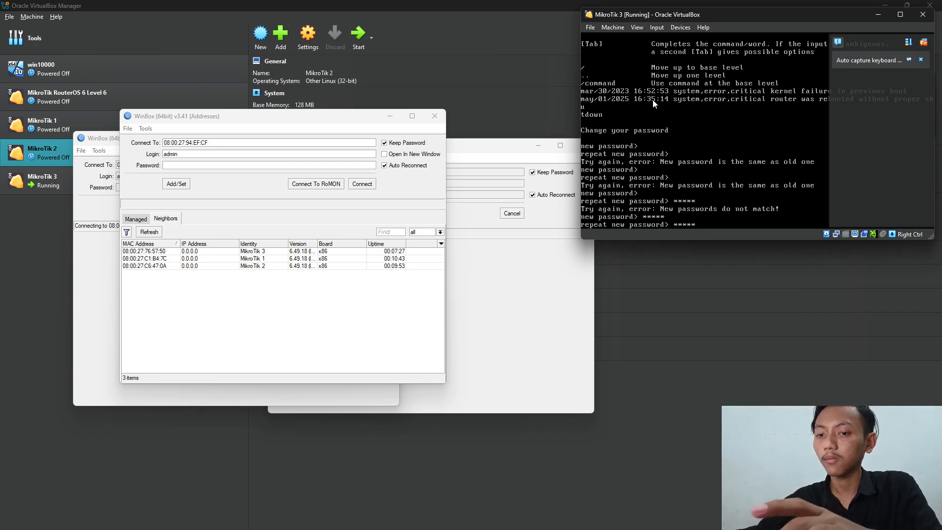
text(min)
key(Return)
Run /system shutdown on MikroTik 3 and confirm with y
text(/system)
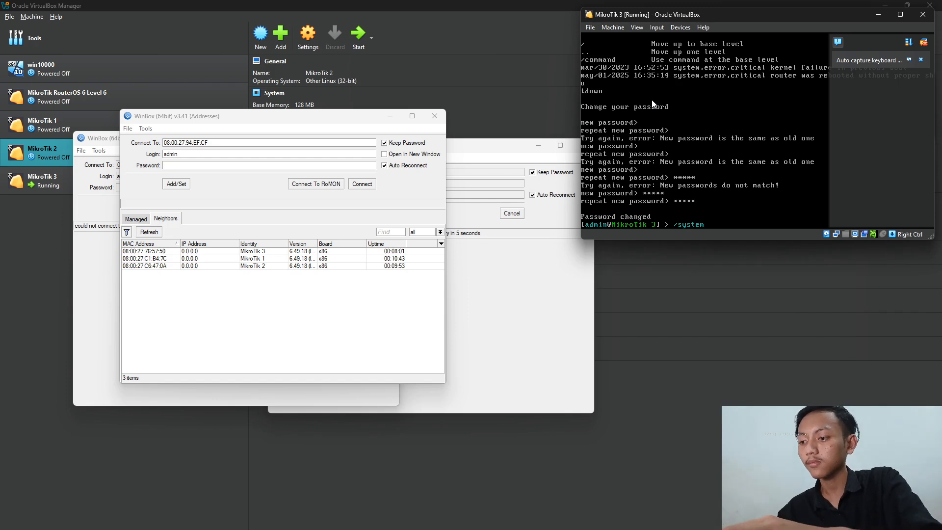
text( shutdoe)
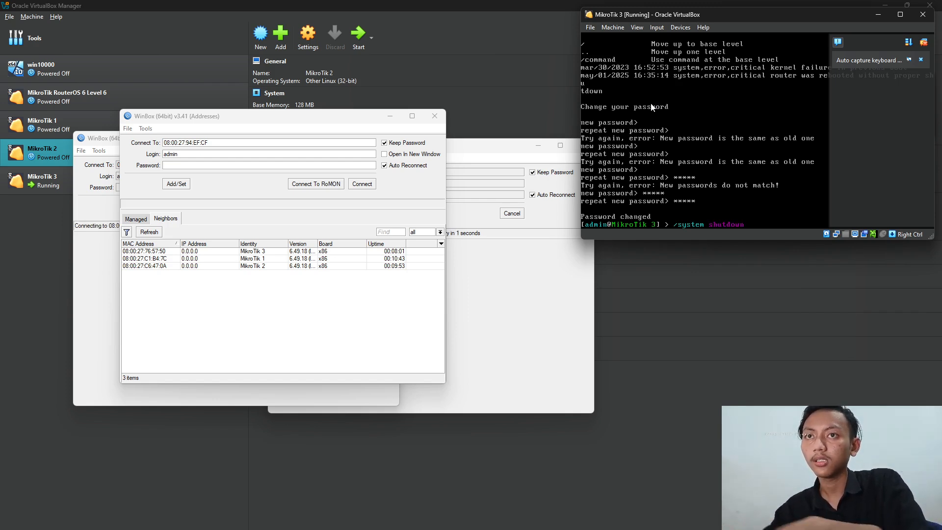
key(Return)
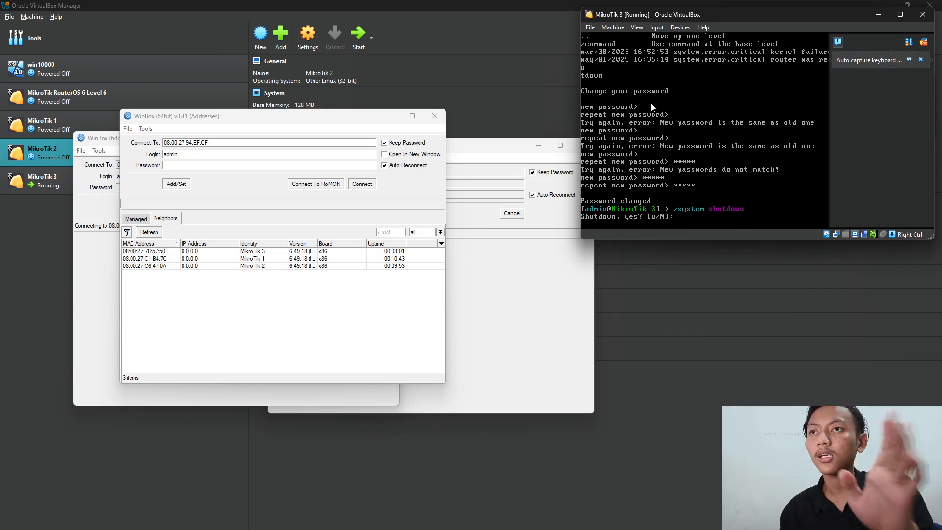
text(y)
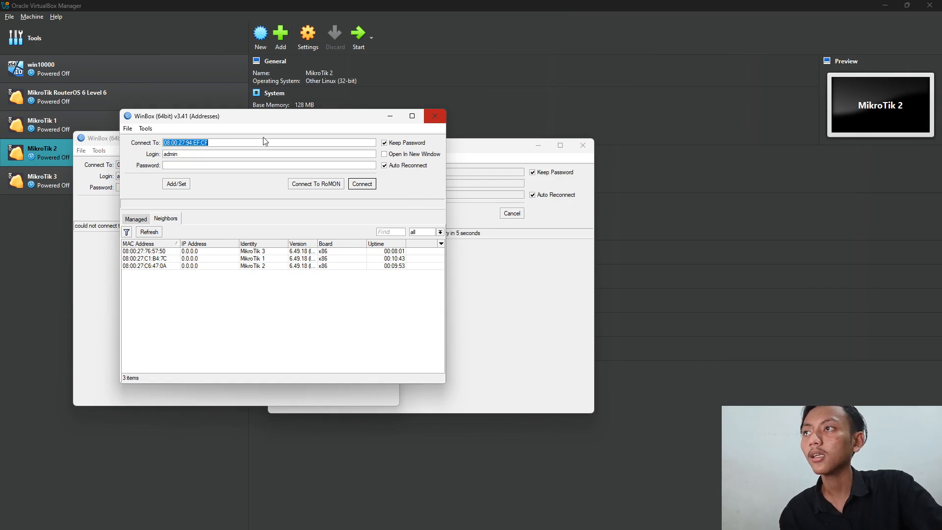
Close the two WinBox windows still retrying MikroTik 1 and MikroTik 2
drag(255, 125, 440, 190)
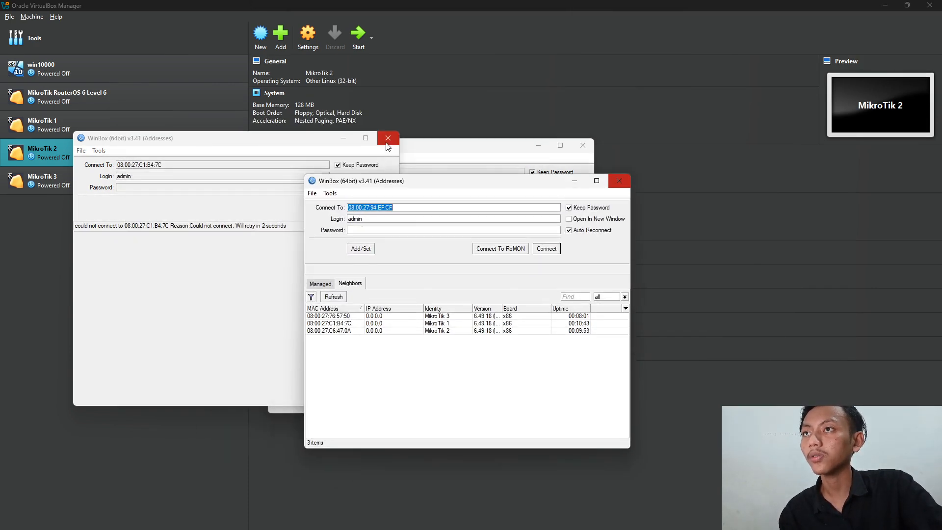
click(391, 144)
drag(405, 147, 236, 69)
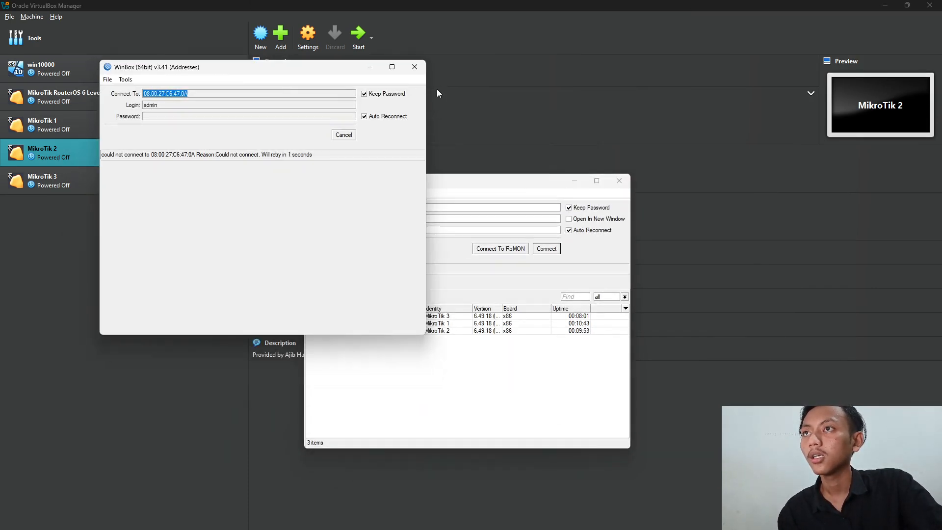
click(414, 67)
Refresh the Neighbors list to confirm 0 items, then close WinBox
drag(455, 178, 366, 124)
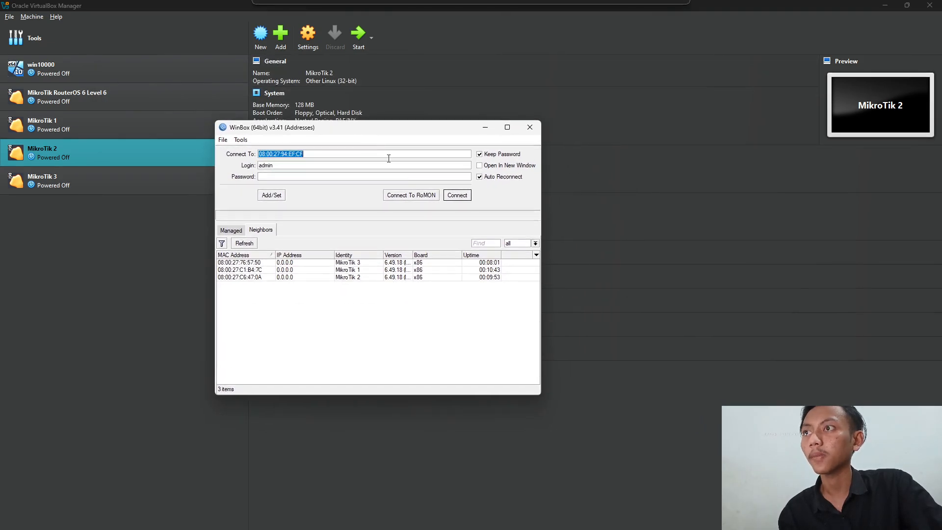
click(244, 244)
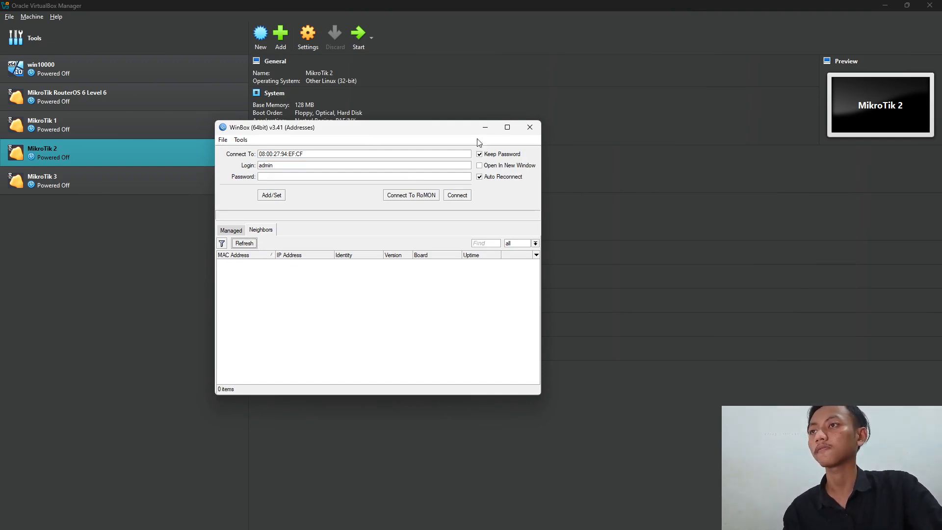
click(529, 128)
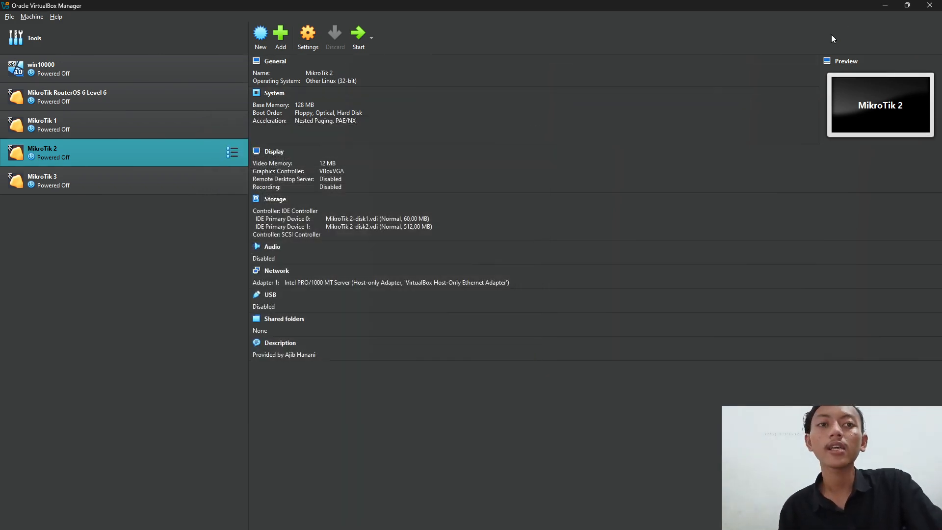
Minimize VirtualBox Manager and restore OBS Studio from the taskbar
click(885, 5)
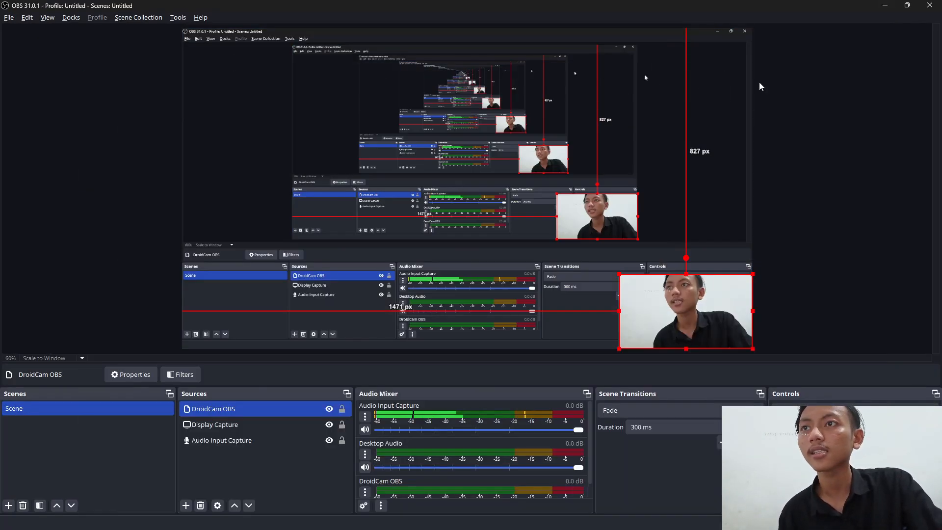
click(891, 6)
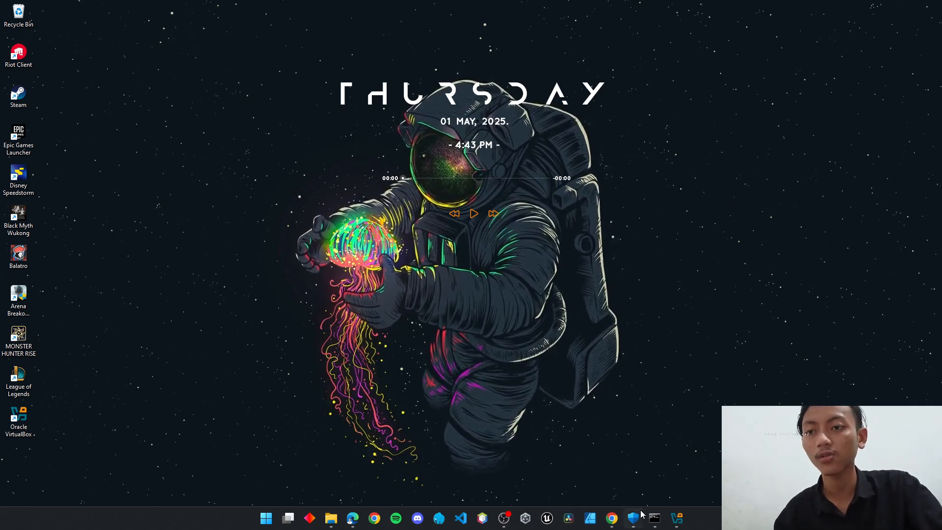
click(504, 518)
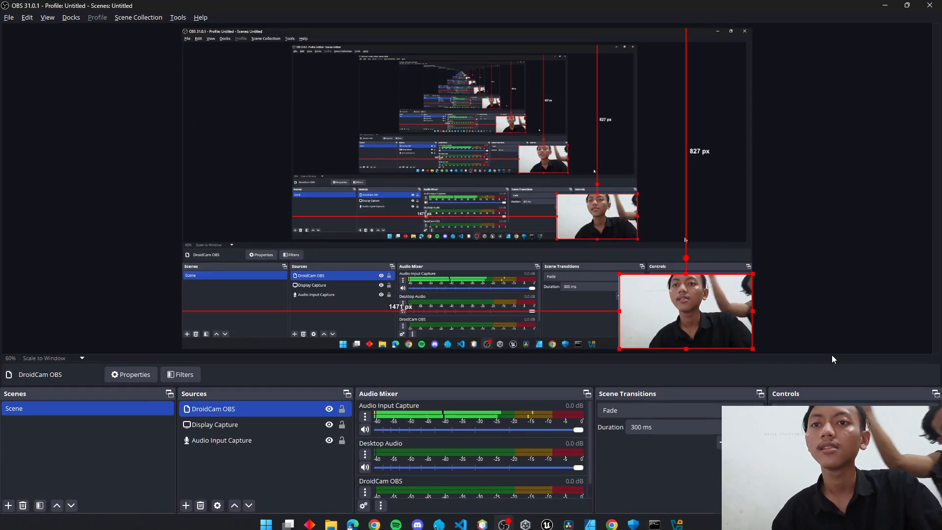